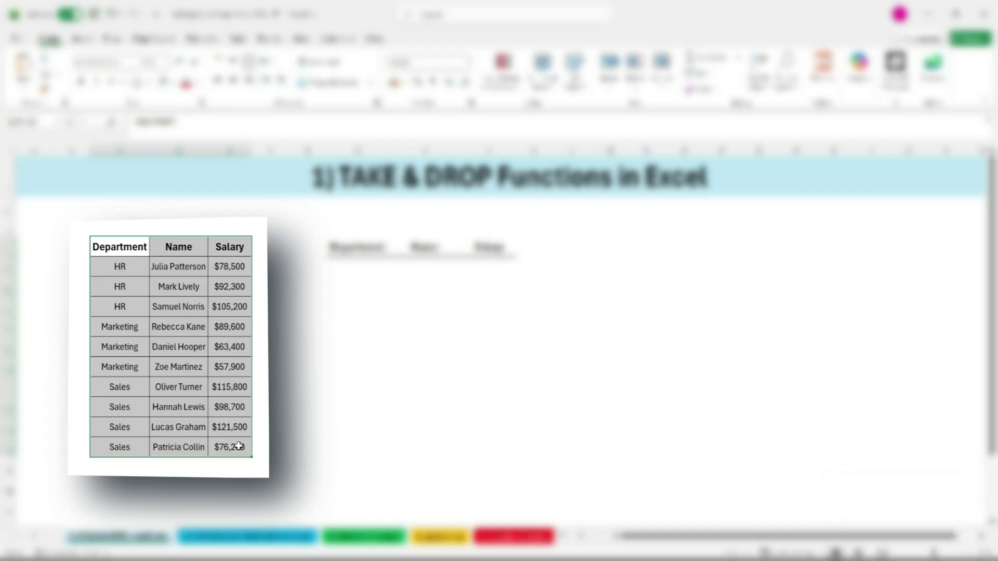
- Enter =TAKE(C5:E14,3) in H5 to return the first three employees
left_click_drag(351, 241, 483, 248)
left_click(359, 268)
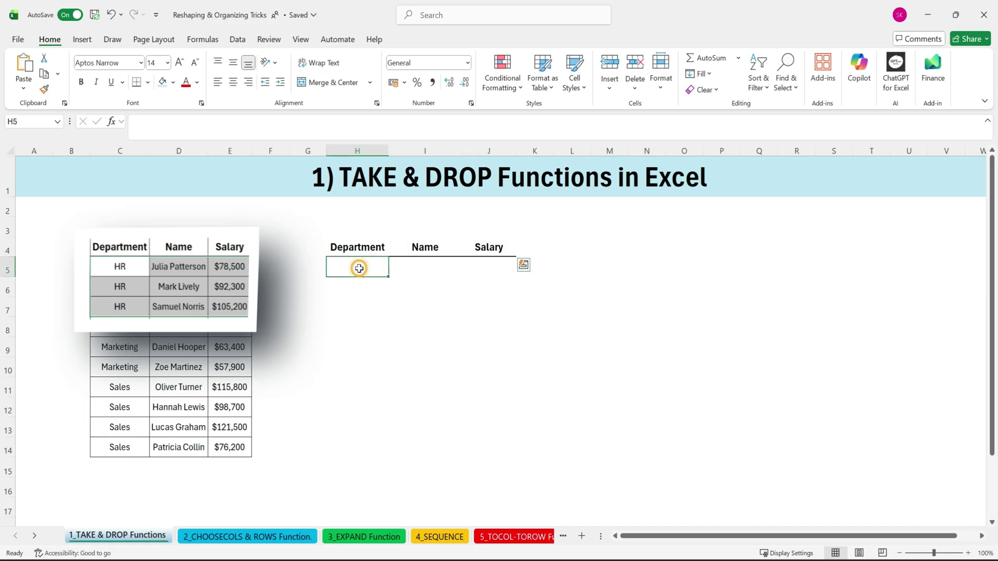
type("=")
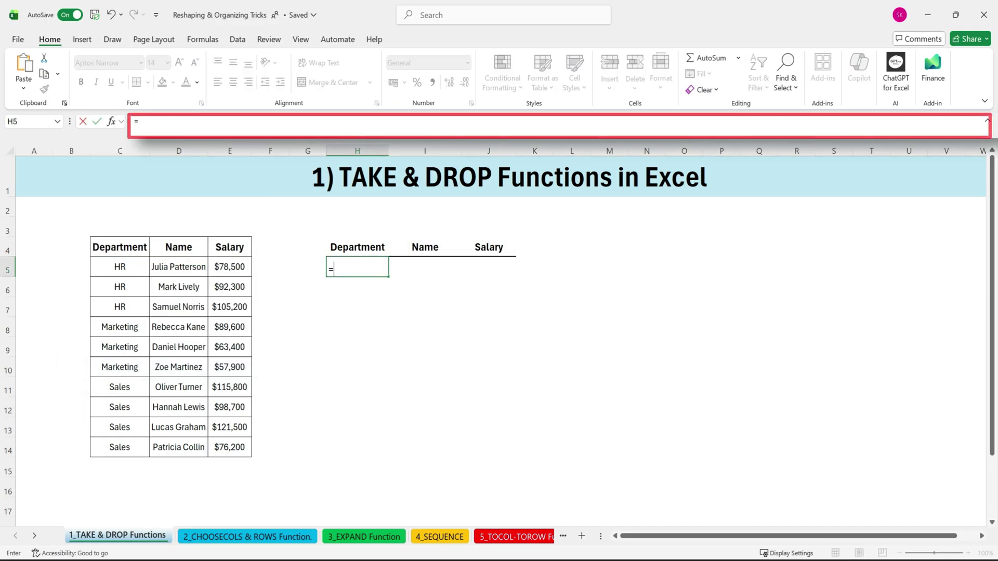
type("Tak")
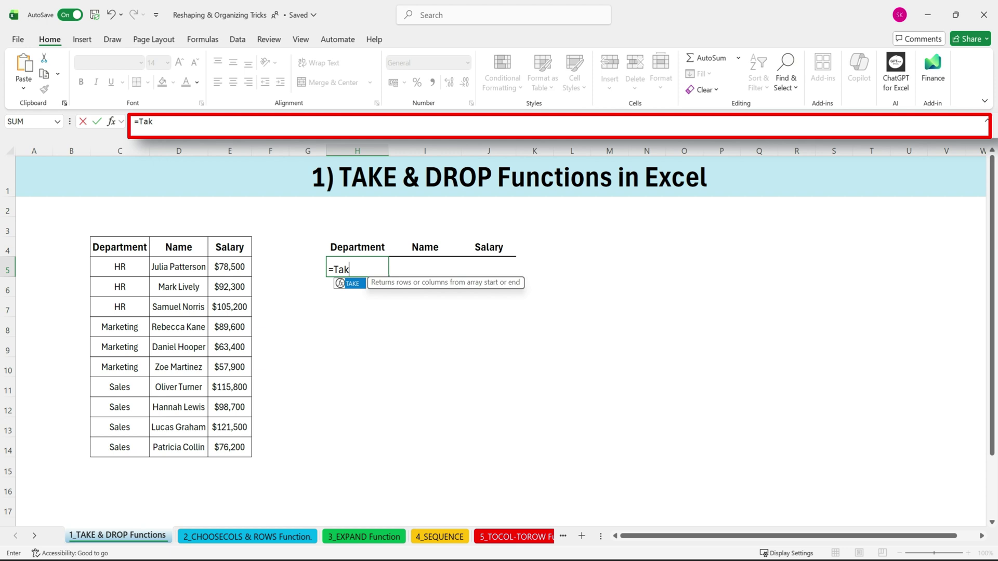
type("e")
key("Tab")
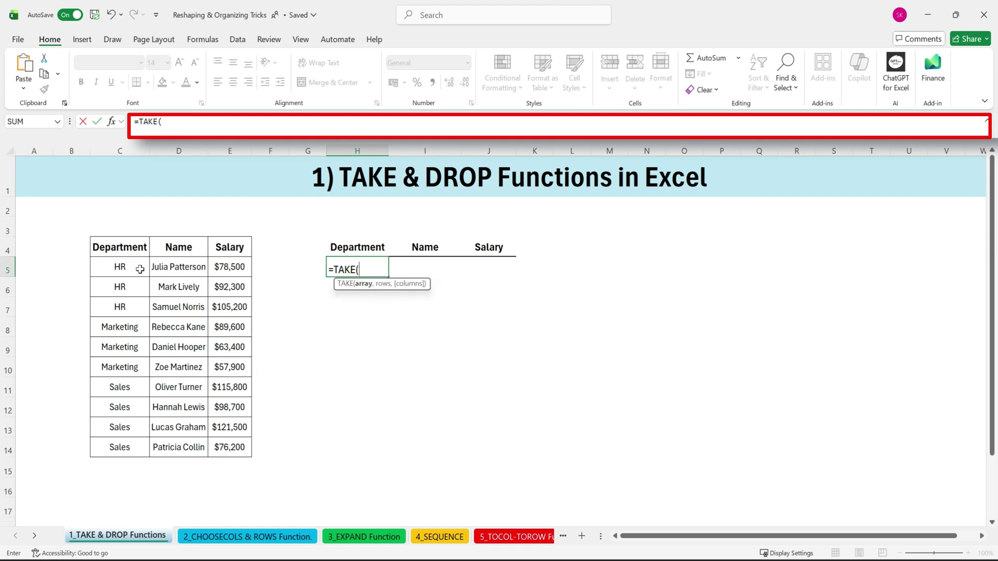
left_click_drag(129, 267, 232, 448)
type(",")
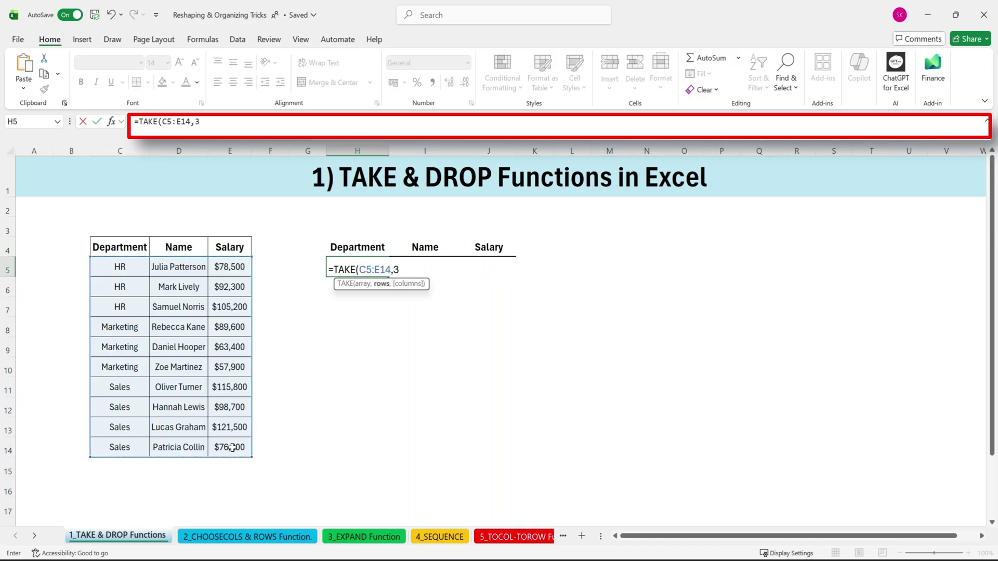
type("3")
key("Return")
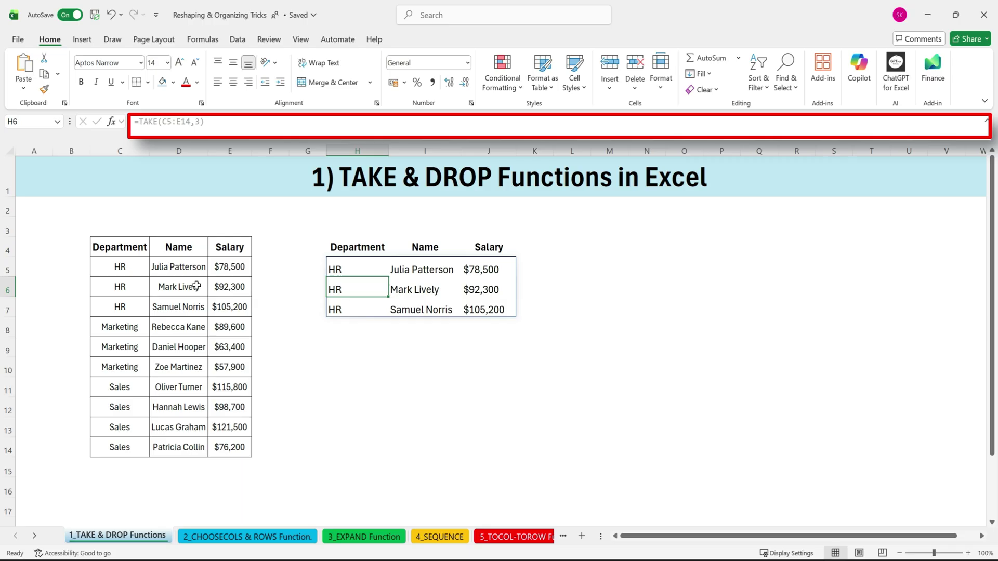
- Change the H5 formula to =TAKE(C5:E14,-3) to return the last three employees
left_click_drag(128, 266, 232, 309)
left_click(352, 271)
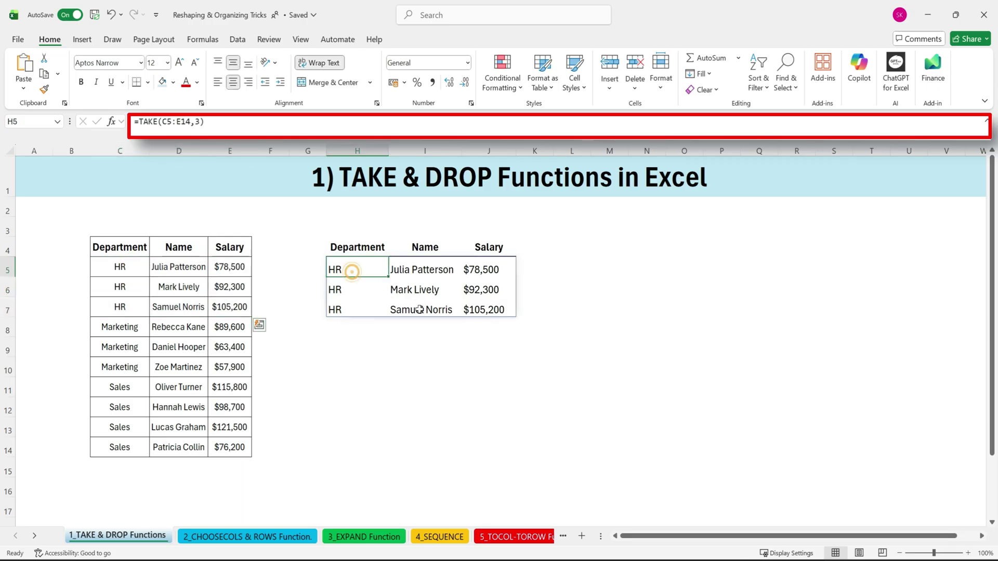
left_click_drag(419, 309, 483, 312)
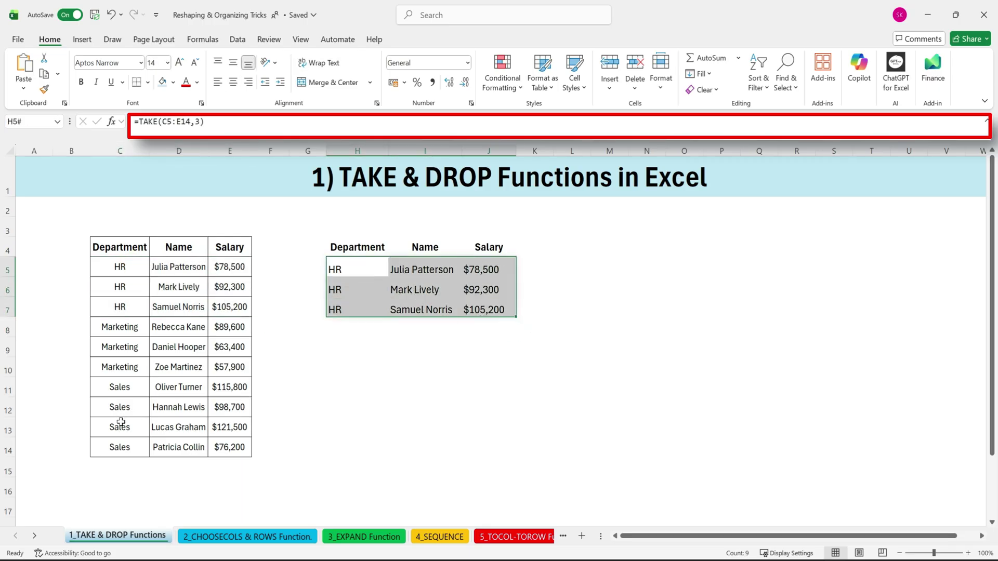
left_click_drag(119, 407, 215, 438)
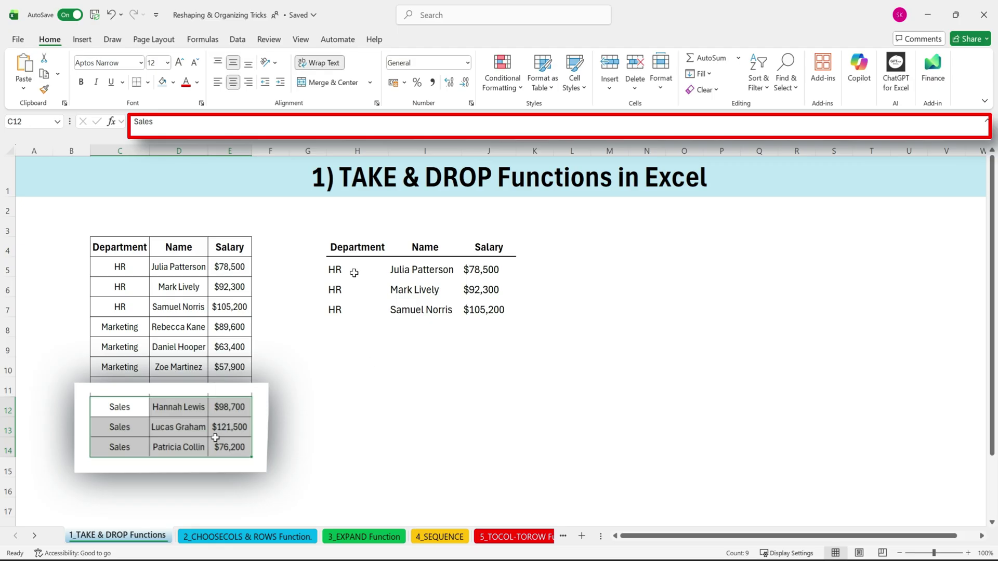
left_click(354, 273)
left_click(196, 122)
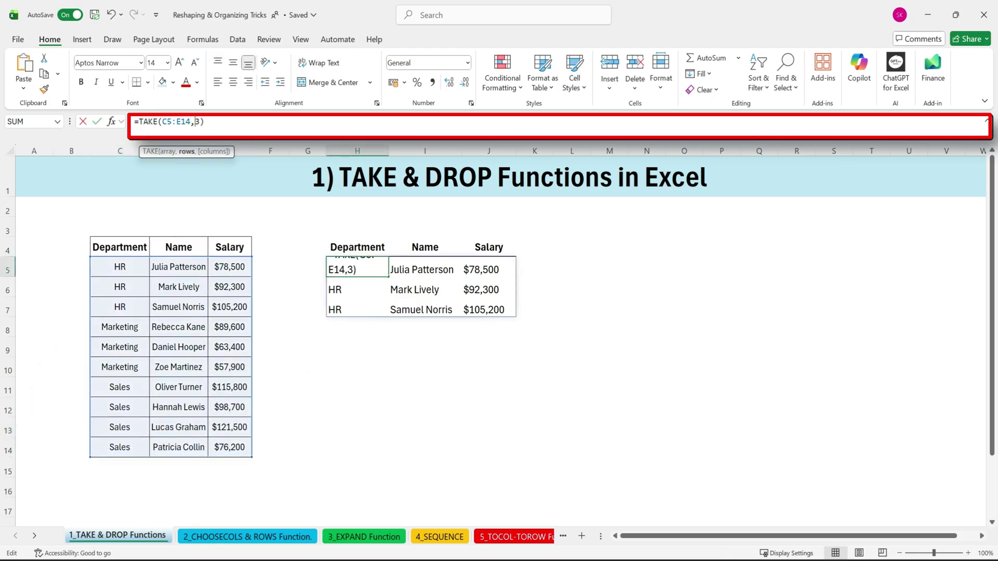
type("-")
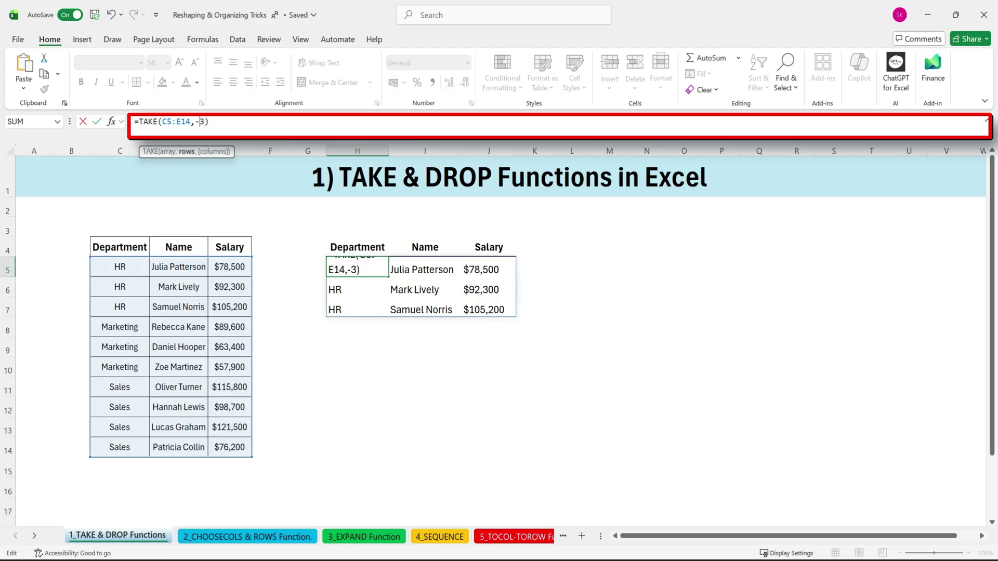
key("Return")
left_click_drag(363, 264, 494, 301)
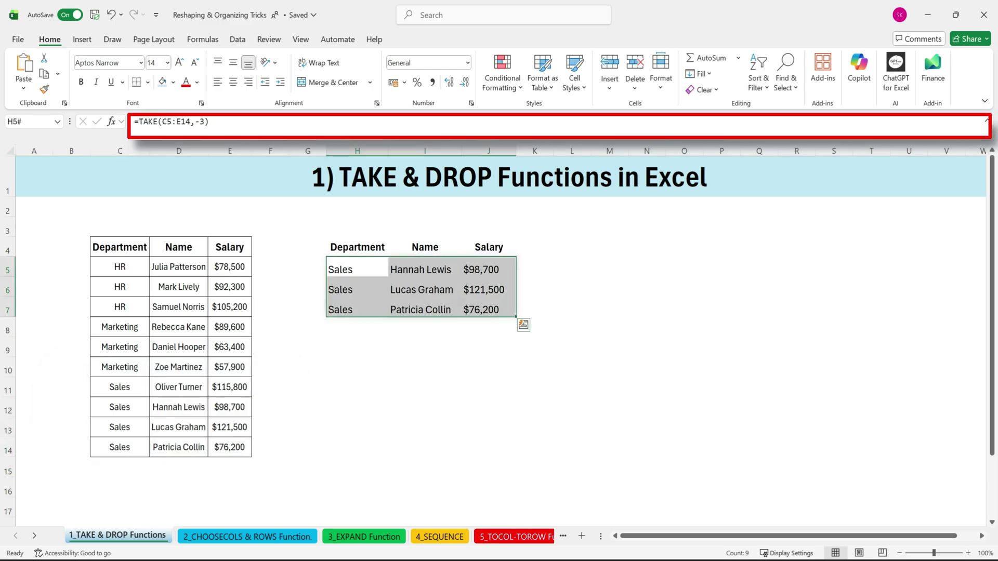
- Add a column count of 2 so H5 returns only Department and Name
key("F2")
type(",2")
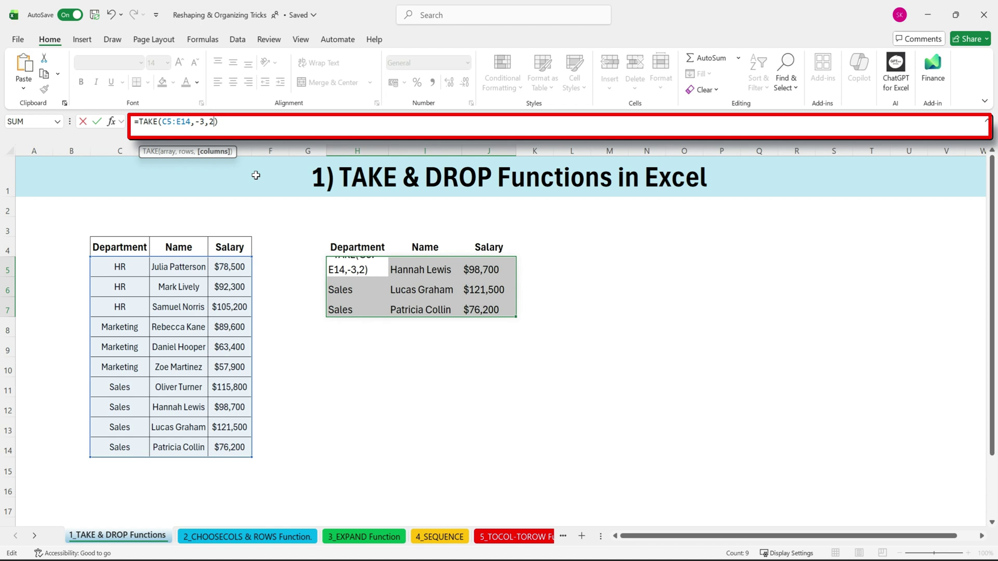
key("Return")
left_click(421, 330)
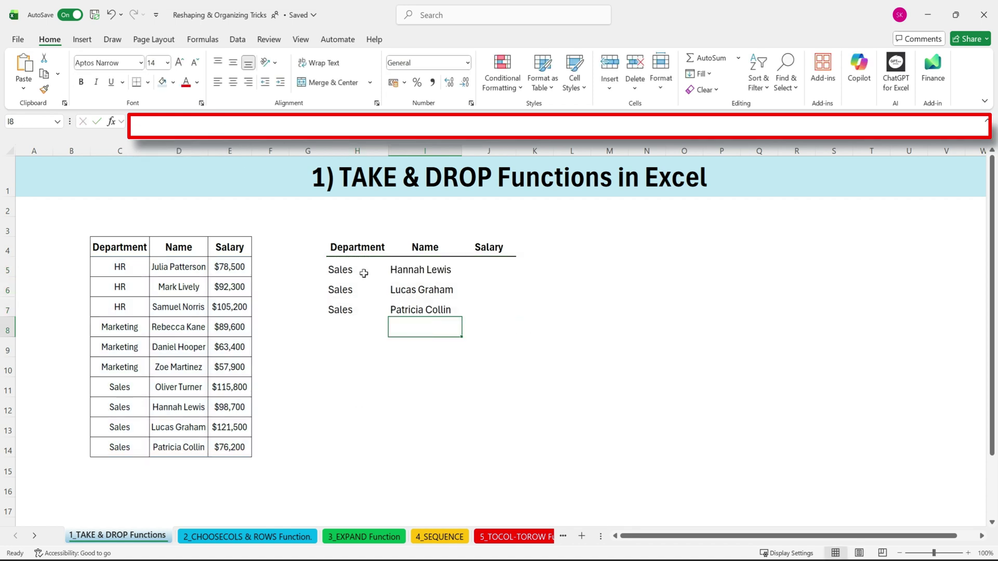
left_click(358, 269)
- Edit H5 to =TAKE(SORT(C5:E14,3,1),3), sorting by Salary ascending
key("F2")
key("BackSpace")
key("BackSpace")
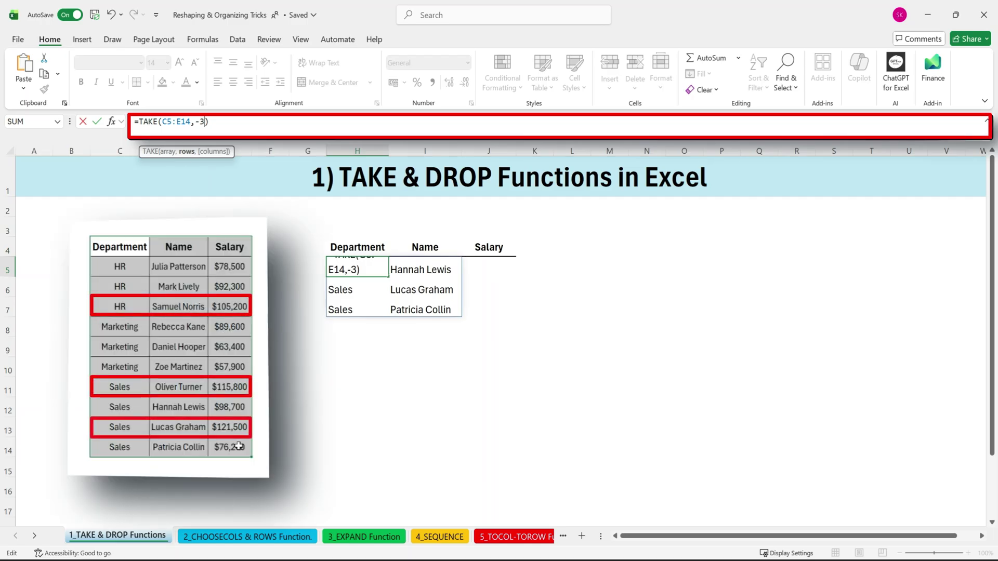
key("Left")
key("Left")
key("Left")
key("Left")
key("Left")
key("Left")
type("sort")
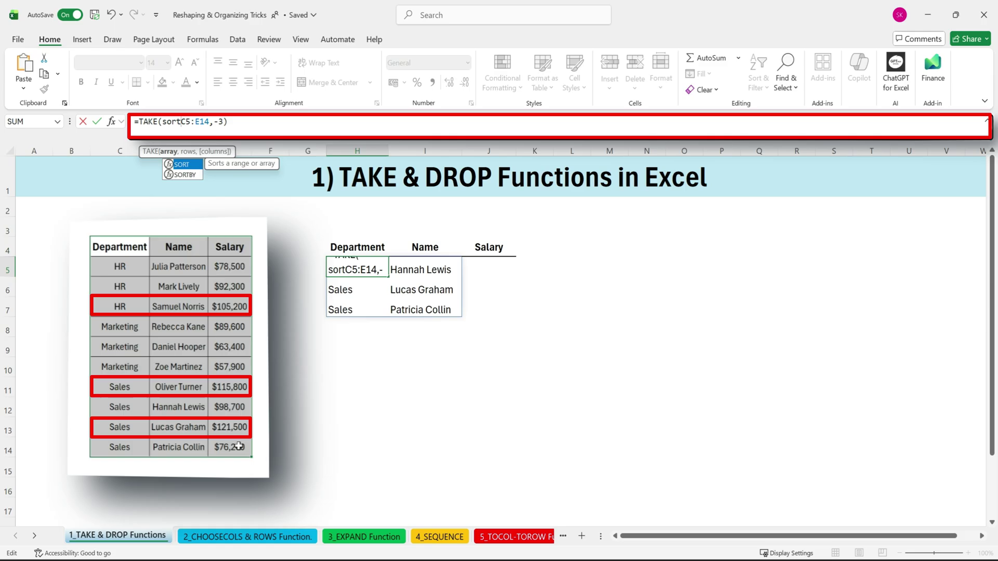
double_click(181, 165)
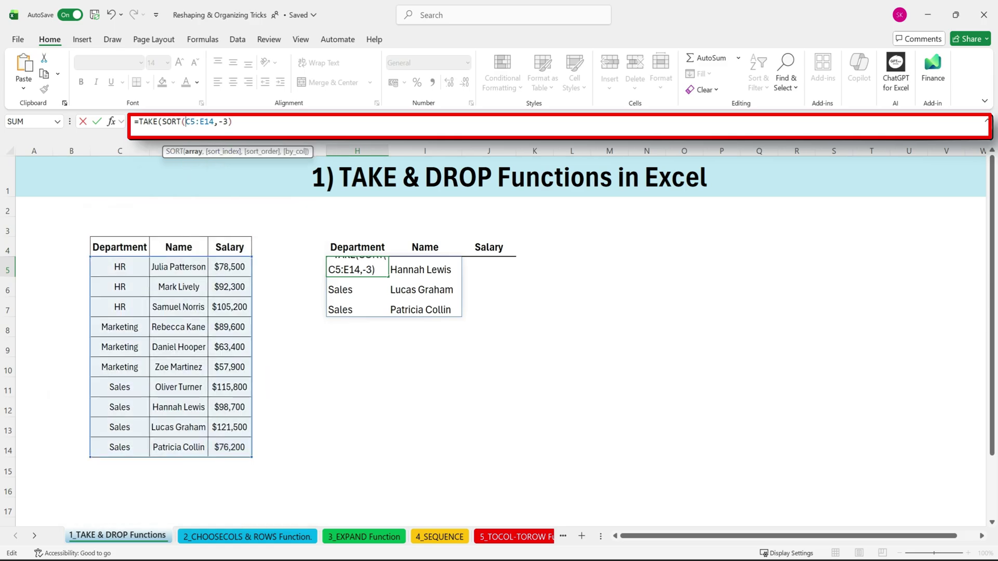
type("3,-1")
key("Delete")
type(")")
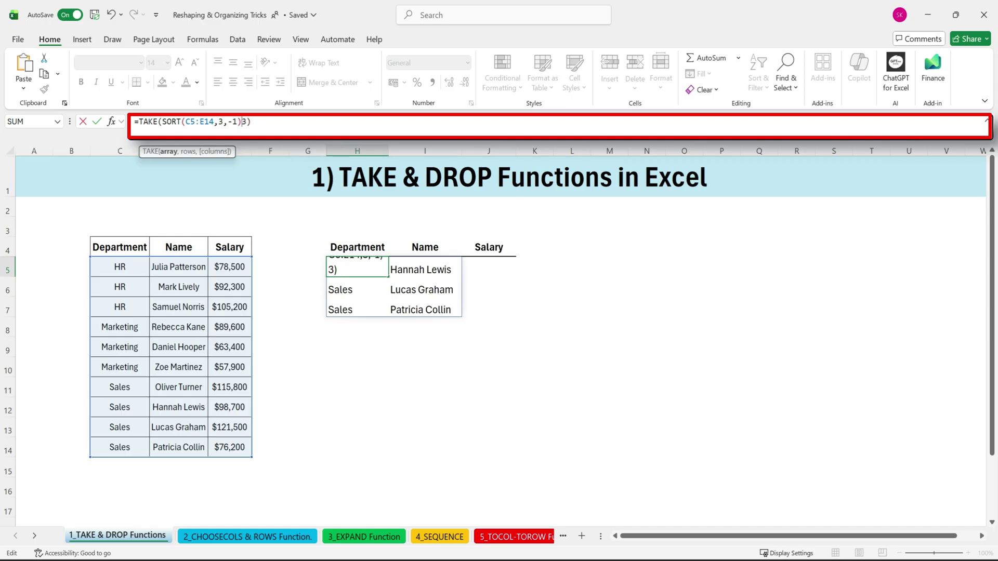
type(",")
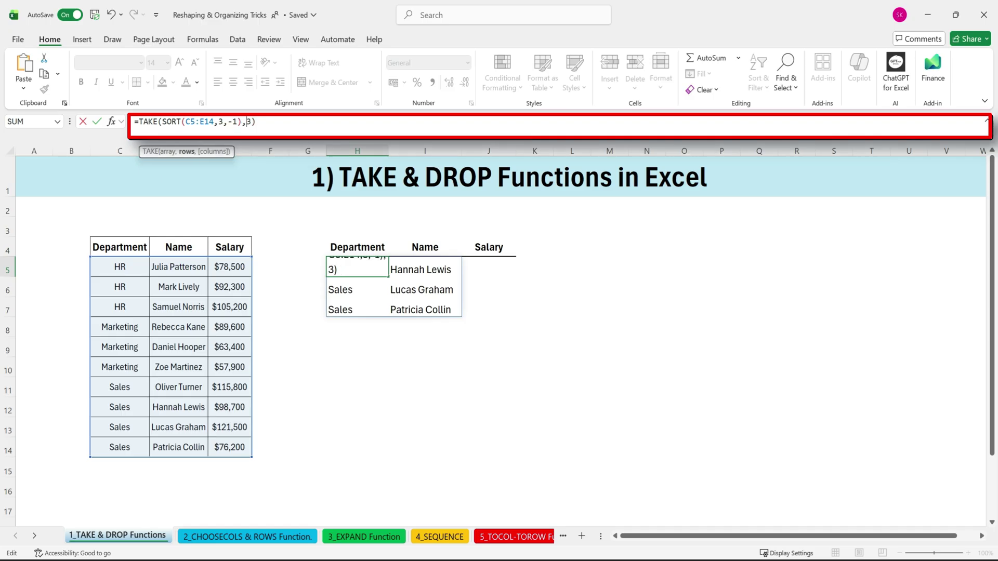
key("Left")
key("Left")
key("BackSpace")
key("BackSpace")
type("1")
key("Return")
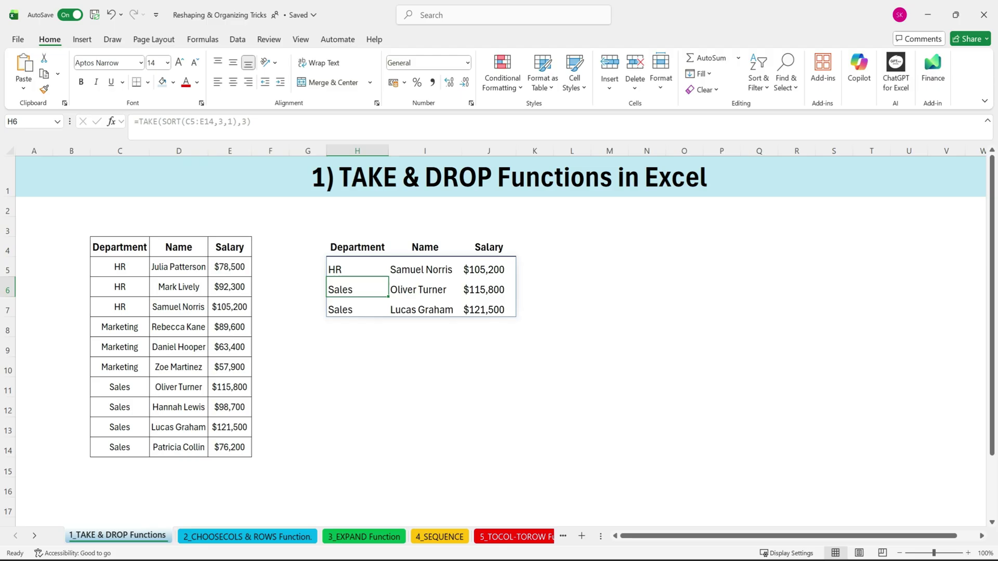
- Check the returned rows against the lowest source salaries, including $105,200
left_click(487, 271)
left_click(359, 270)
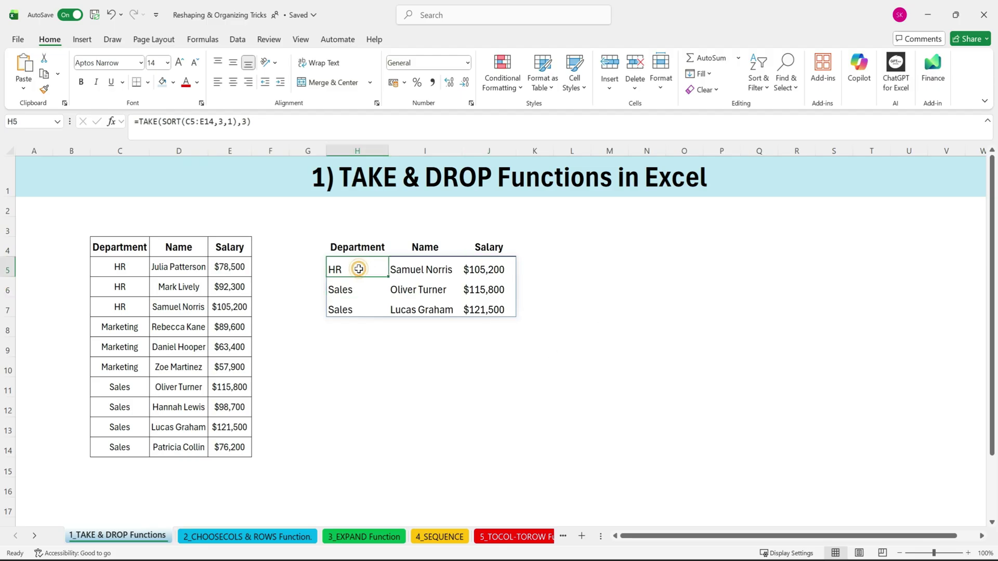
left_click_drag(240, 266, 242, 305)
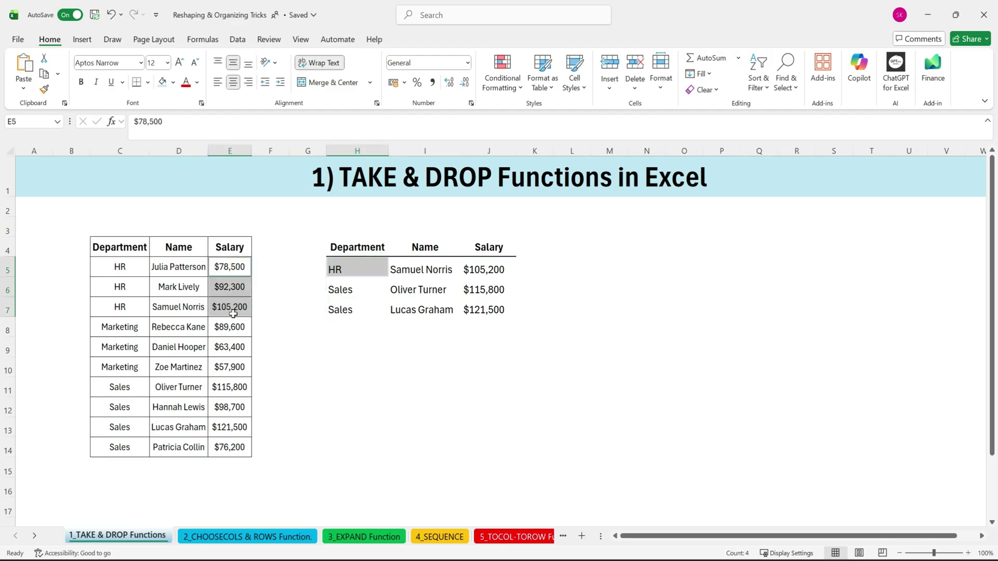
left_click(240, 306)
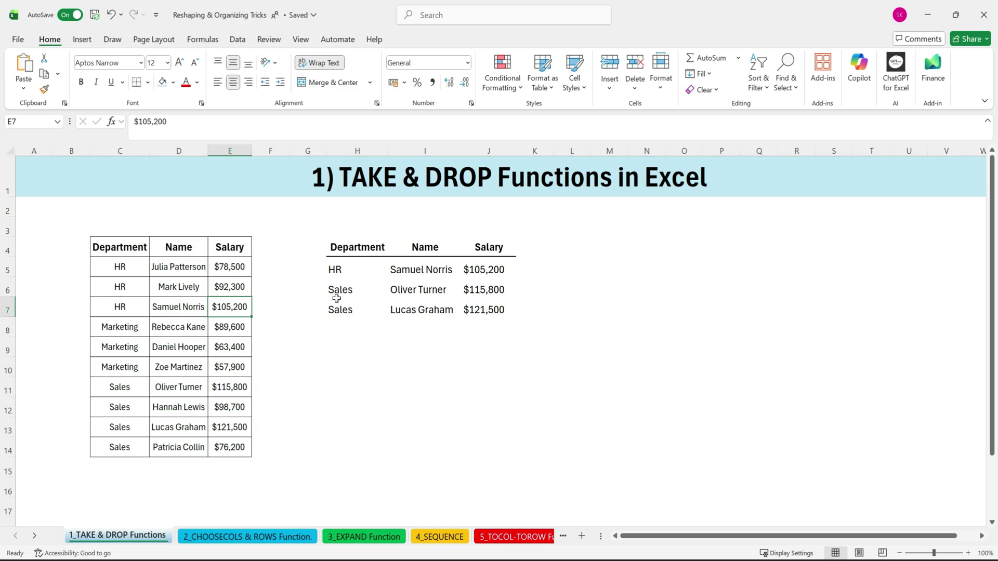
left_click_drag(222, 387, 228, 445)
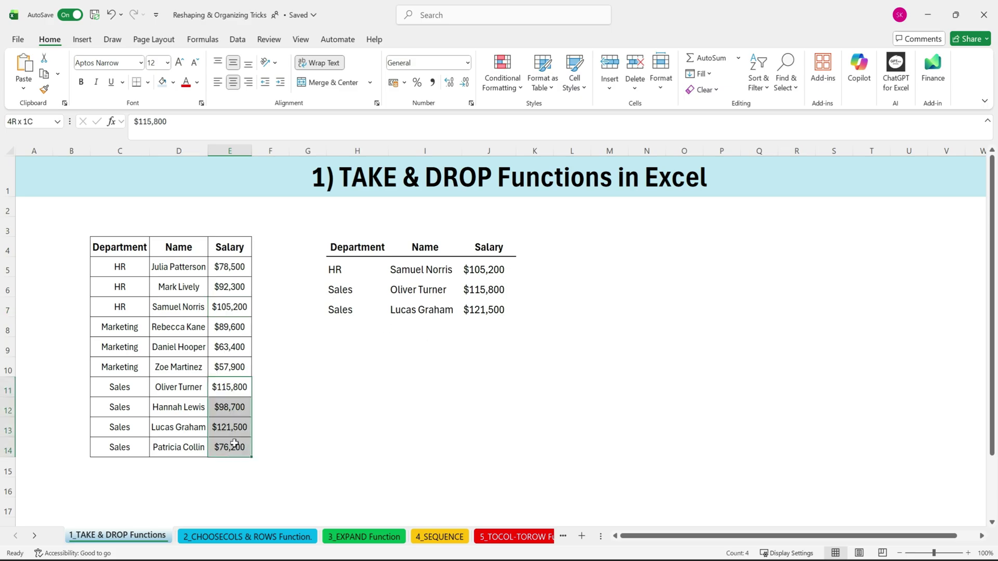
left_click(347, 367)
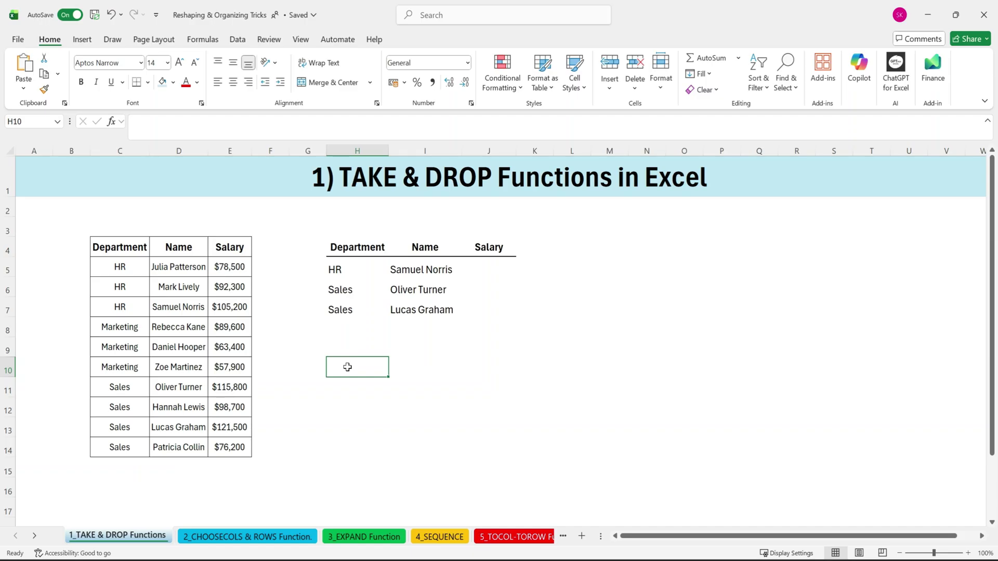
- Enter =DROP(C5:E14,3) in H10 to list all but the first three employees
type("=dro")
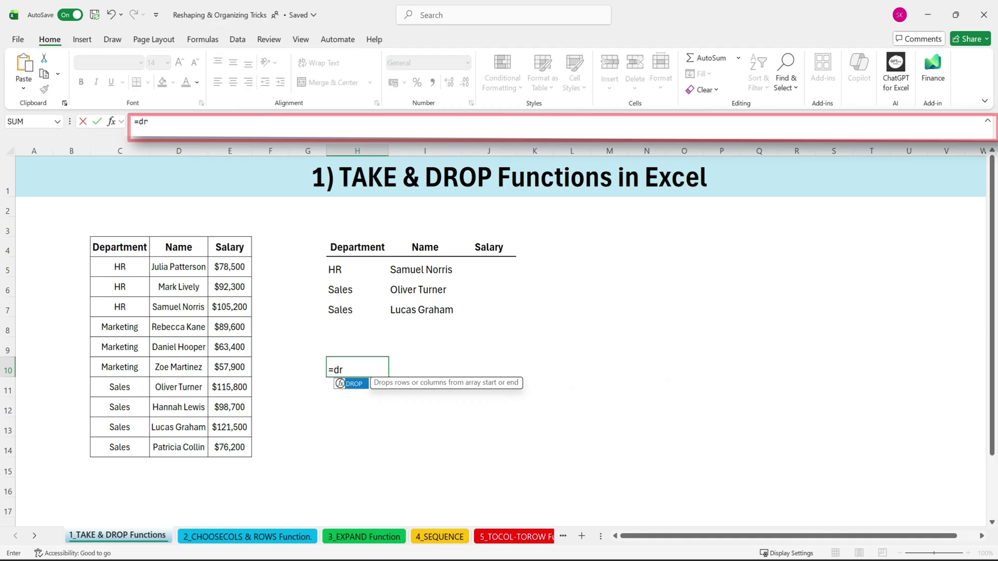
double_click(355, 385)
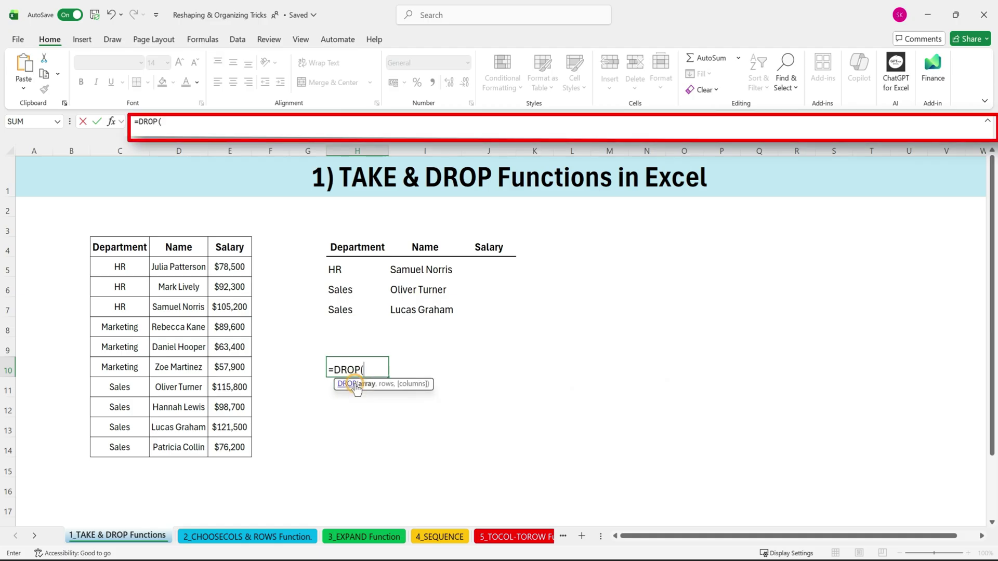
left_click_drag(116, 266, 232, 456)
left_click(209, 125)
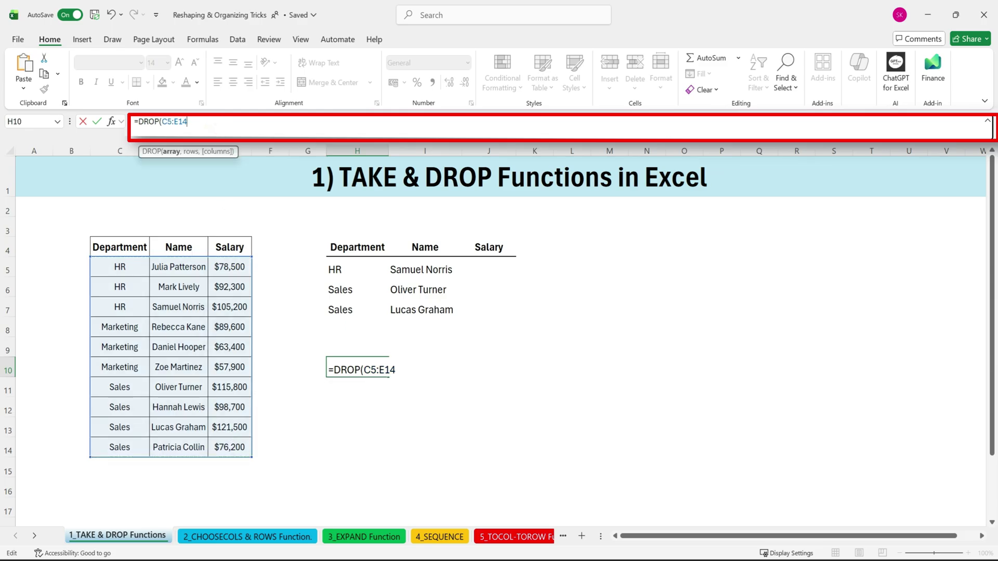
type(",3")
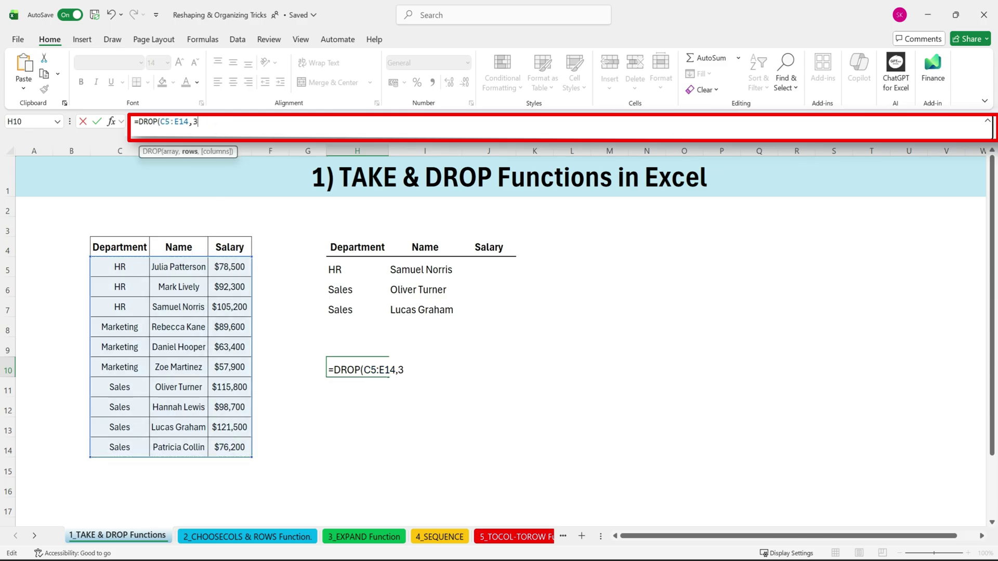
key("Return")
- Move the spilled DROP result H10:J16 up one row to start at H9
left_click_drag(372, 370, 439, 478)
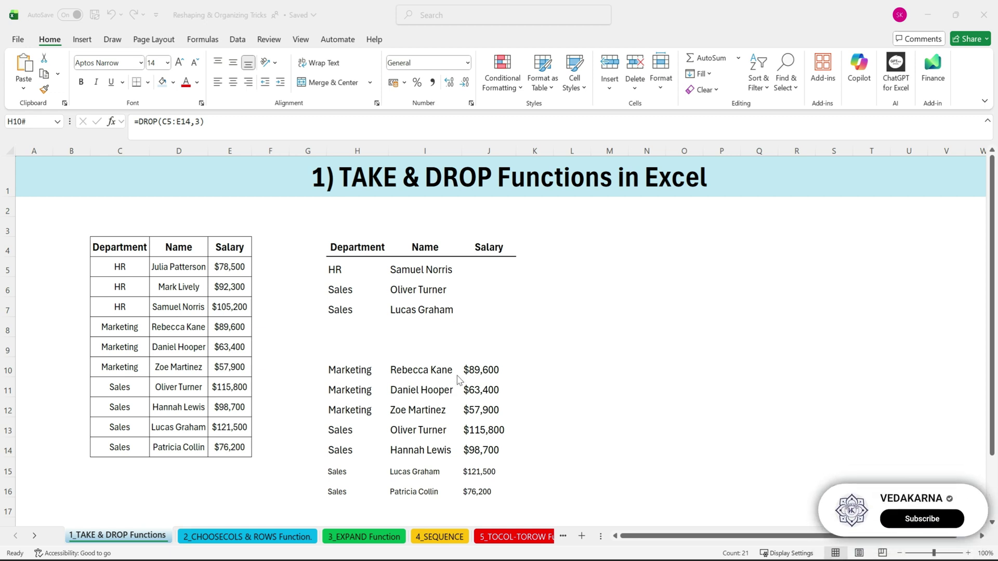
key("alt+Tab")
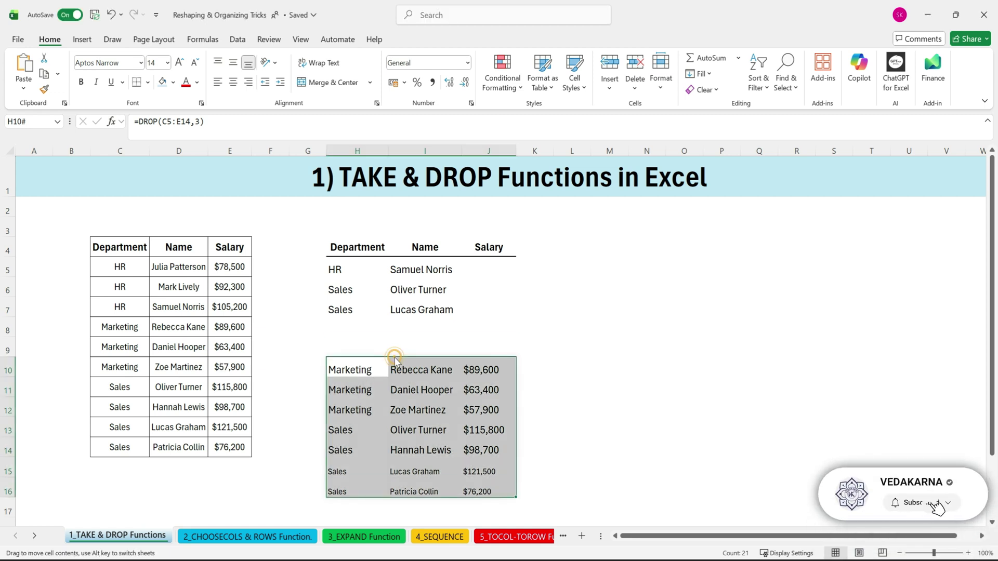
left_click_drag(392, 357, 395, 338)
left_click(545, 401)
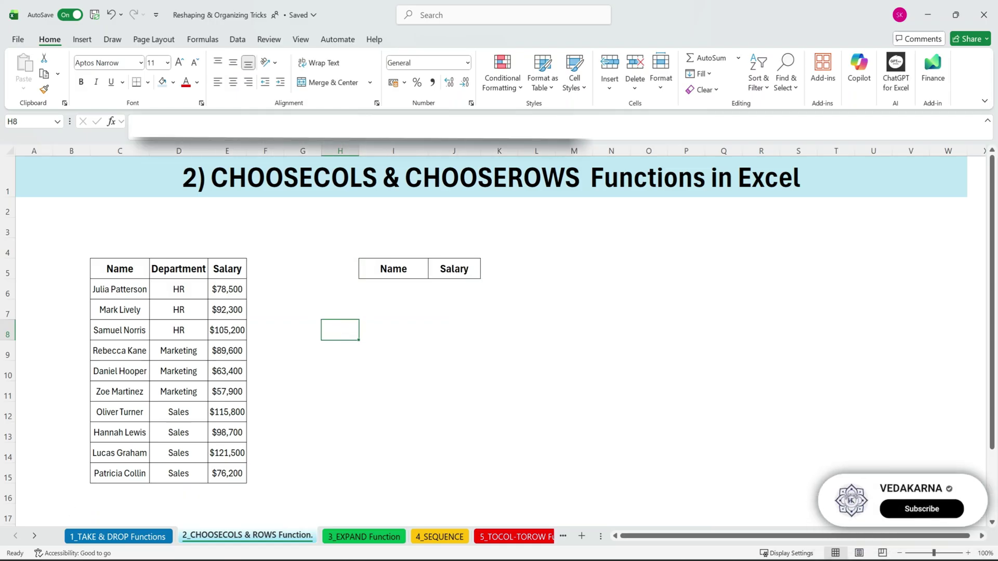
- Enter =CHOOSECOLS(C6:E15,1,3) in I6 to return each employee's Name and Salary
left_click(397, 287)
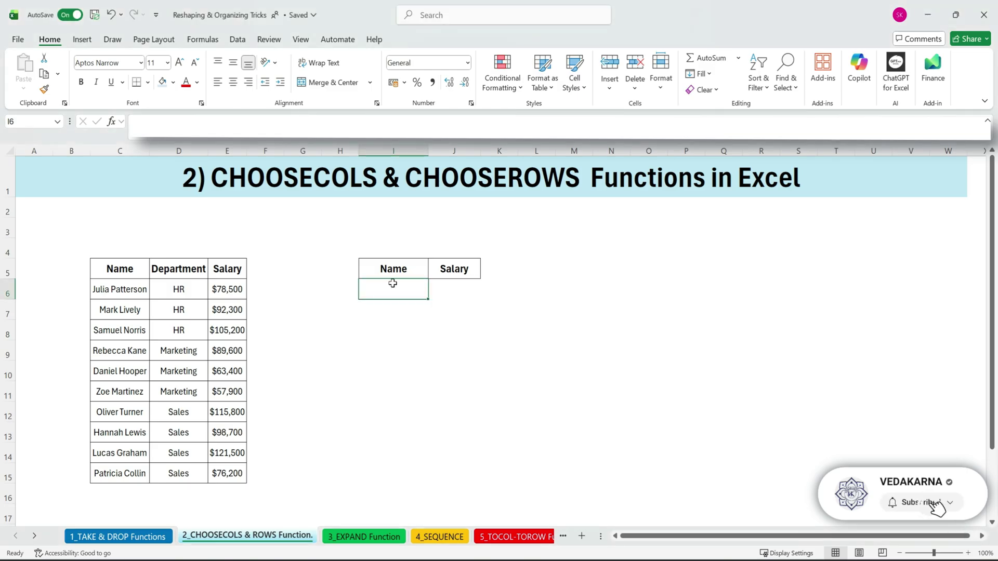
type("=")
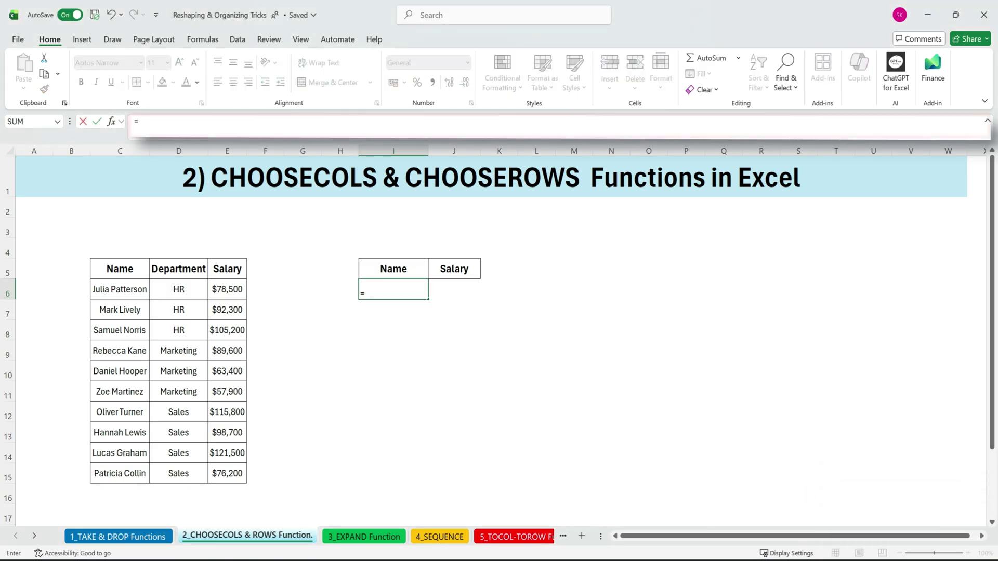
type("ch")
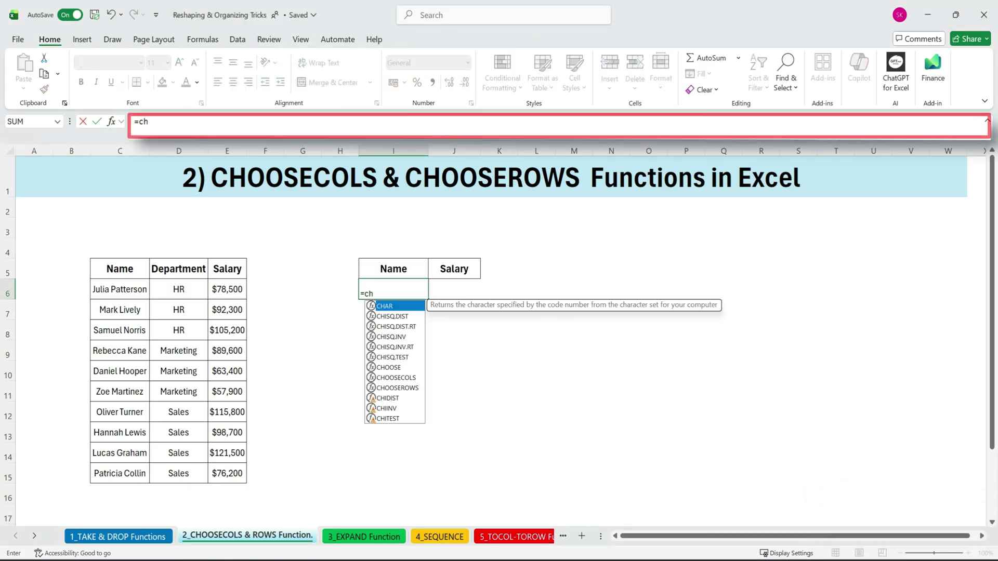
double_click(400, 378)
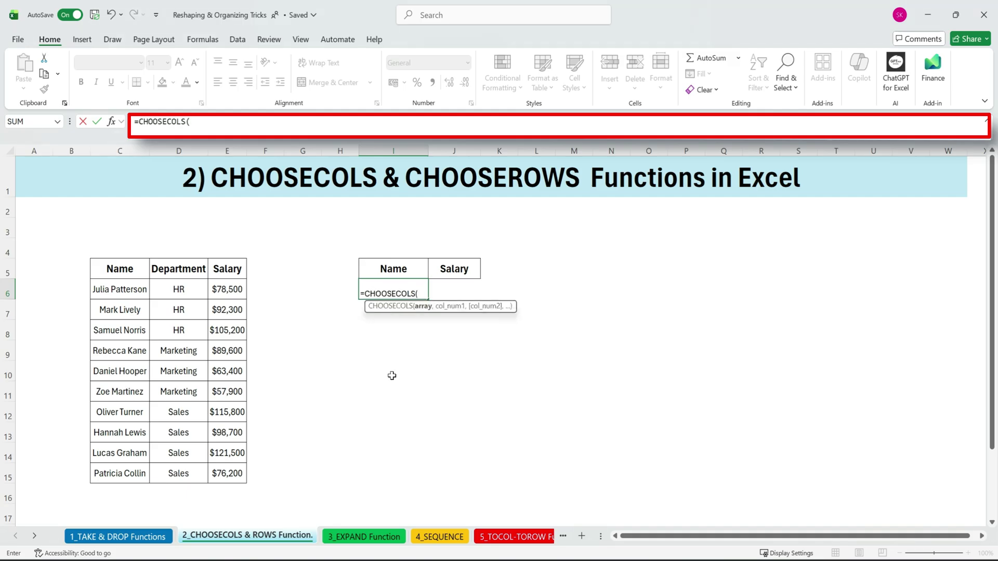
left_click_drag(119, 290, 232, 473)
type(",")
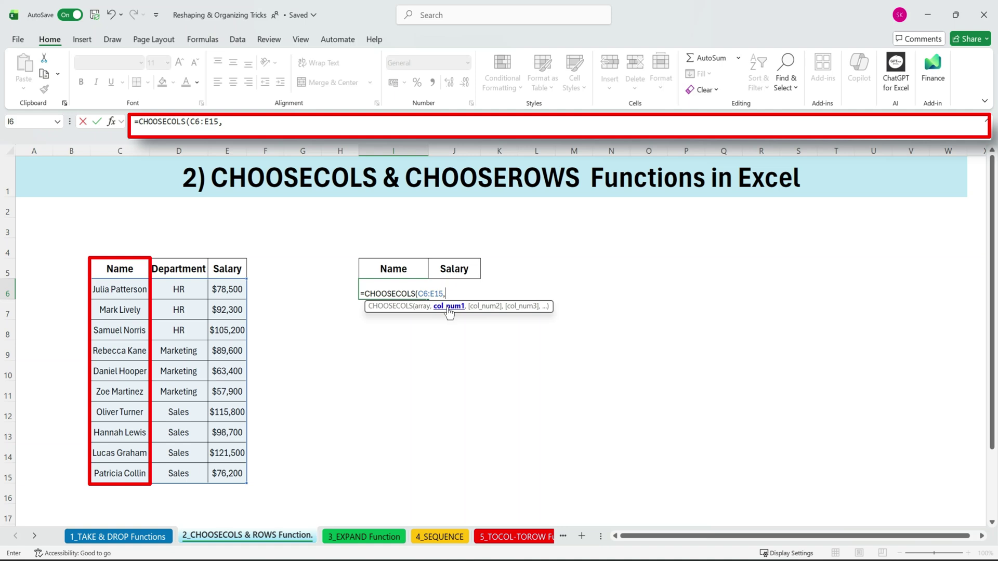
type("1,")
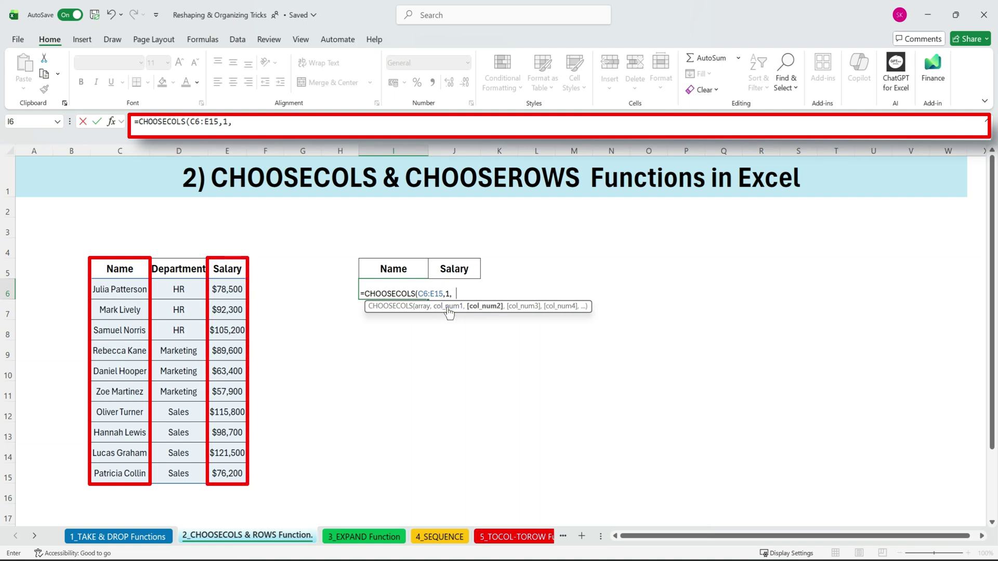
type("3)")
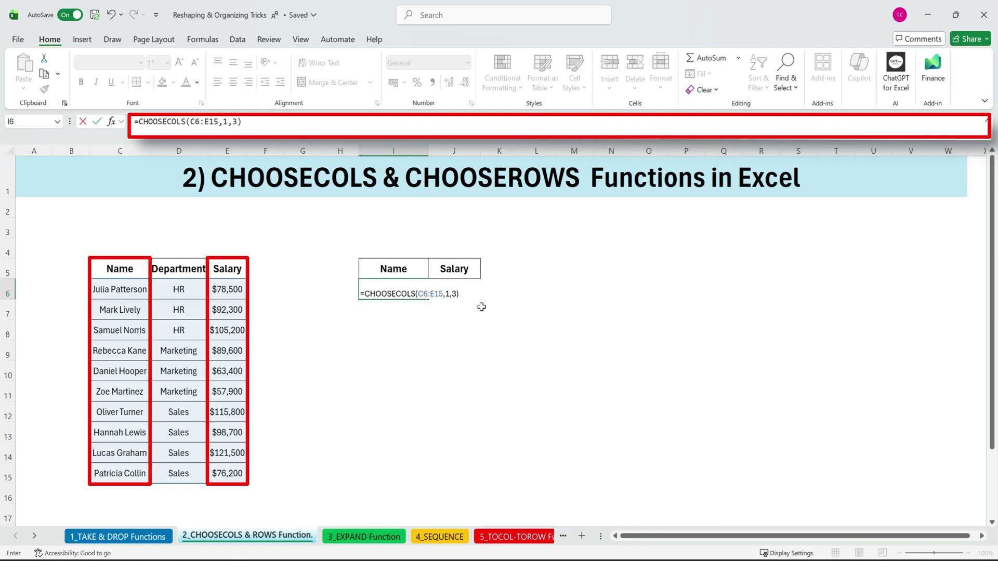
key("Return")
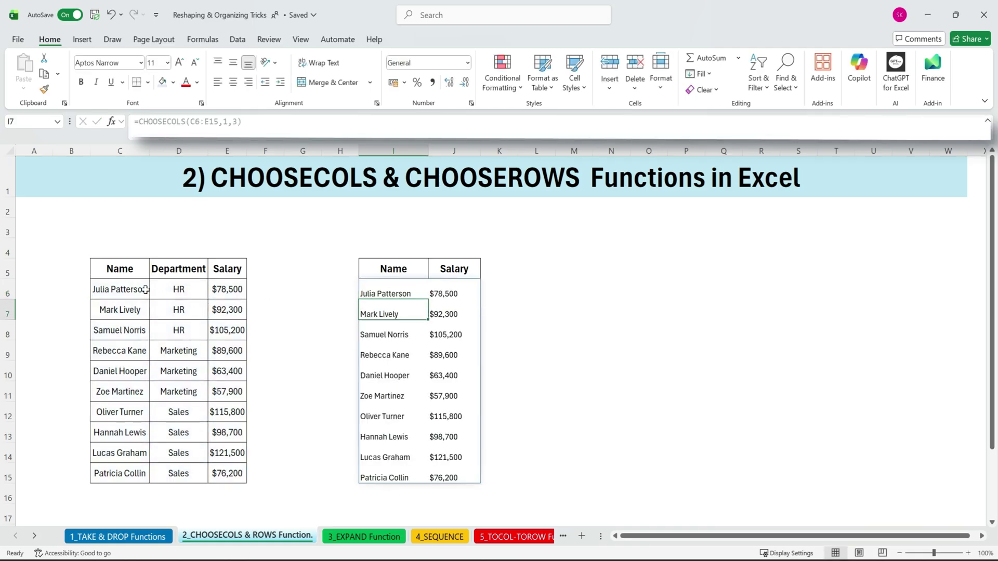
- Compare the spilled Name and Salary result with the source, noting the skipped Department column
left_click_drag(145, 289, 227, 453)
left_click_drag(390, 295, 453, 478)
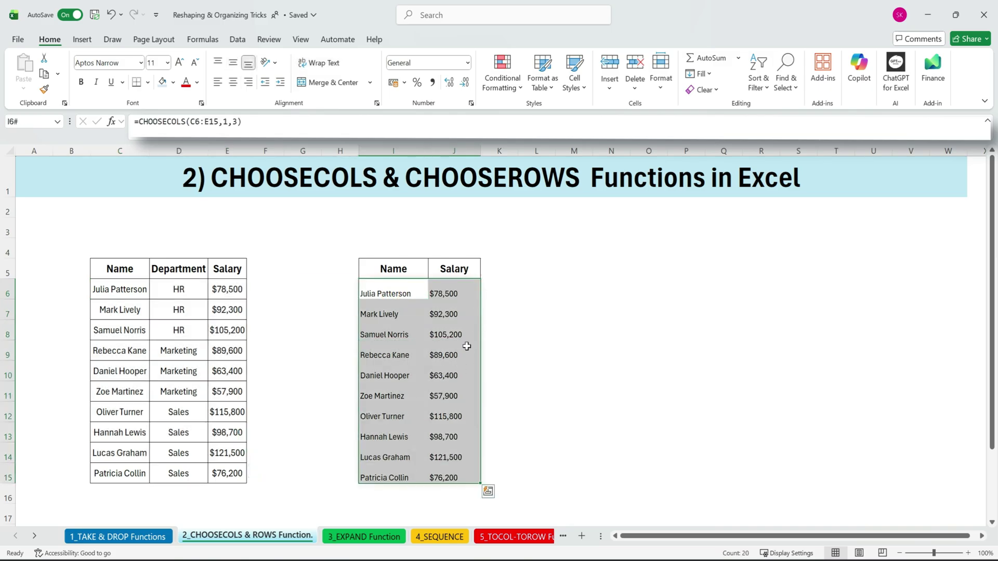
left_click_drag(453, 291, 452, 478)
left_click_drag(185, 268, 193, 457)
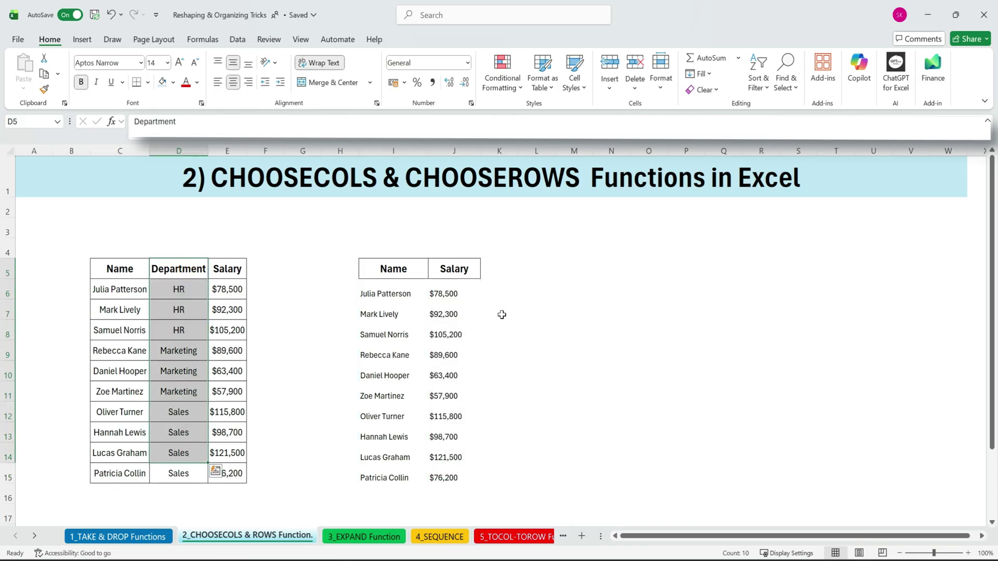
- Edit I6 to =CHOOSECOLS(FILTER(C6:E15,E6:E15>100000),1,3), previewing the salary condition
left_click(403, 293)
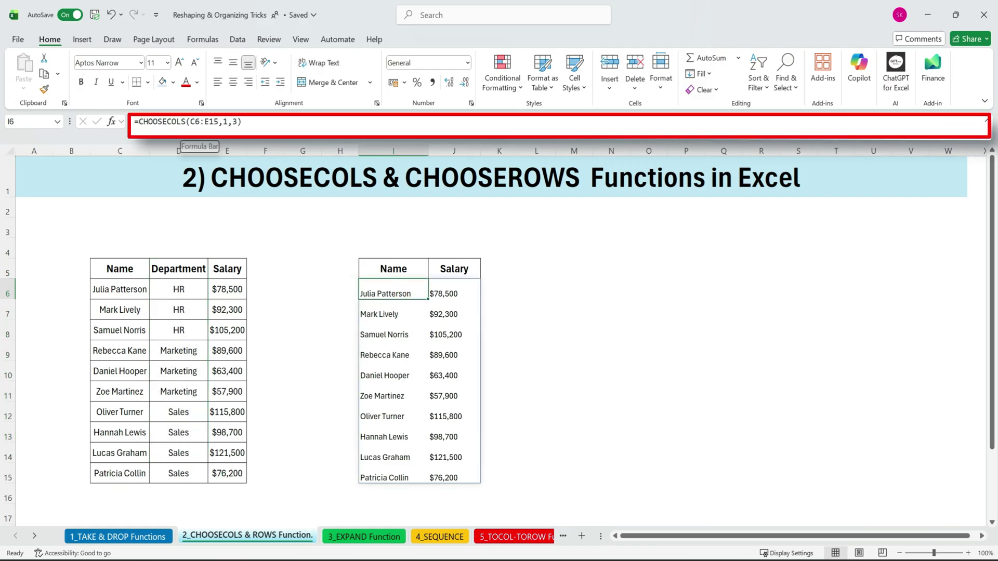
left_click(189, 122)
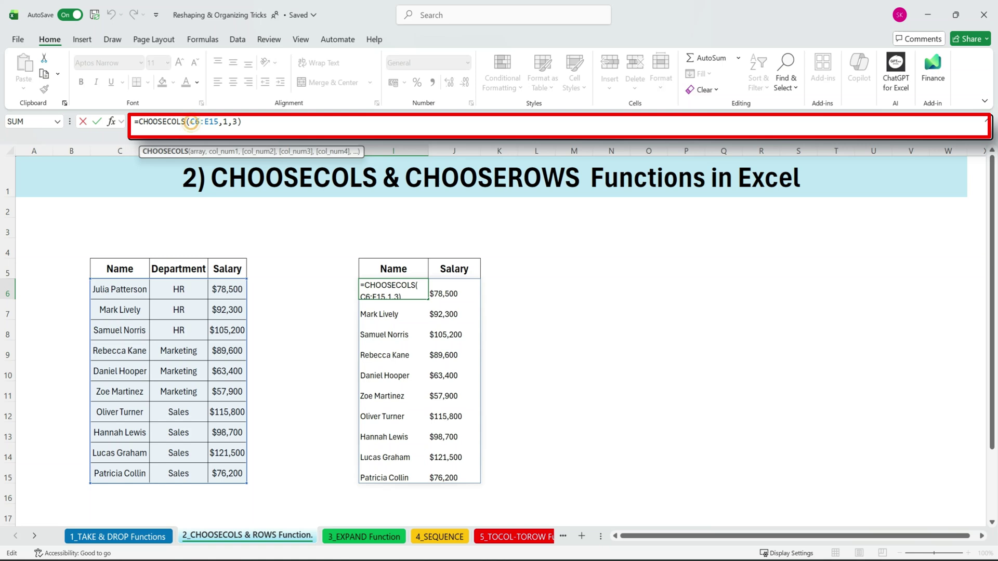
type("fil")
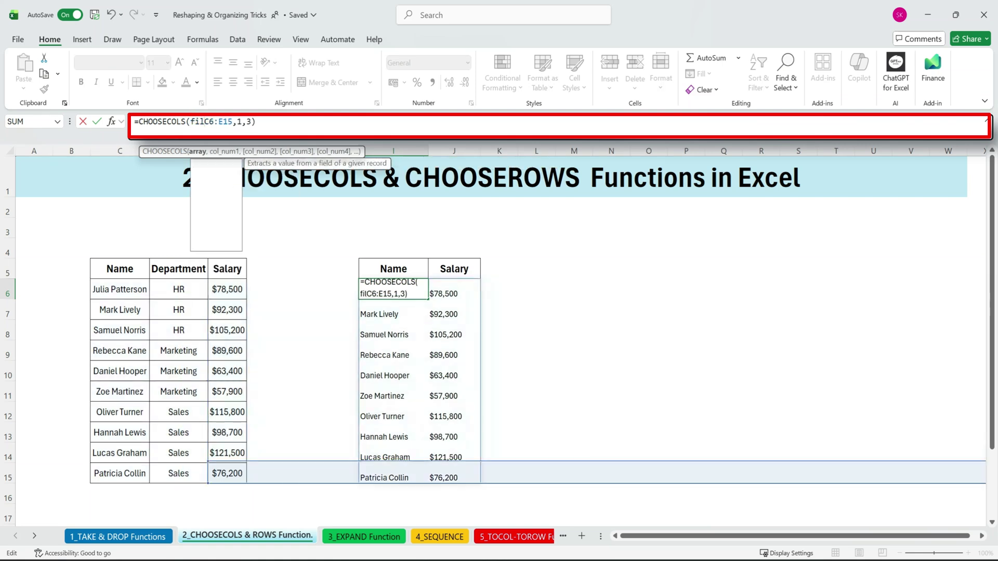
double_click(226, 165)
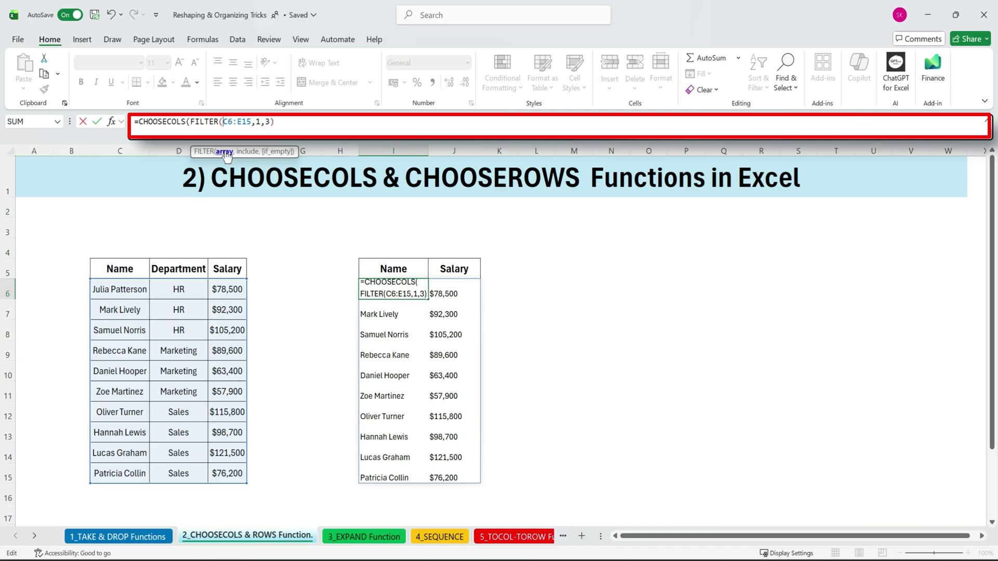
left_click(254, 121)
left_click_drag(228, 289, 227, 479)
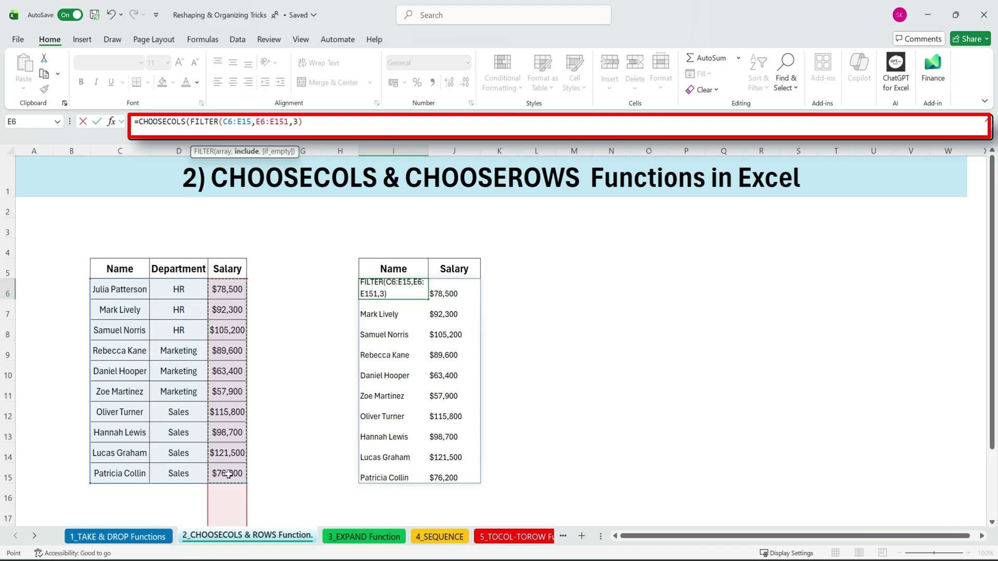
type(">100000")
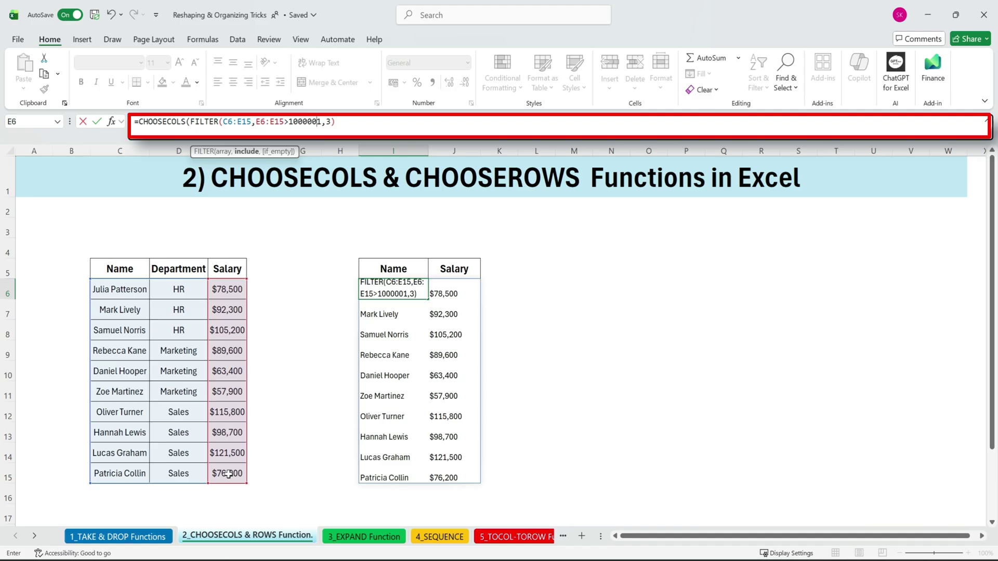
type(",")
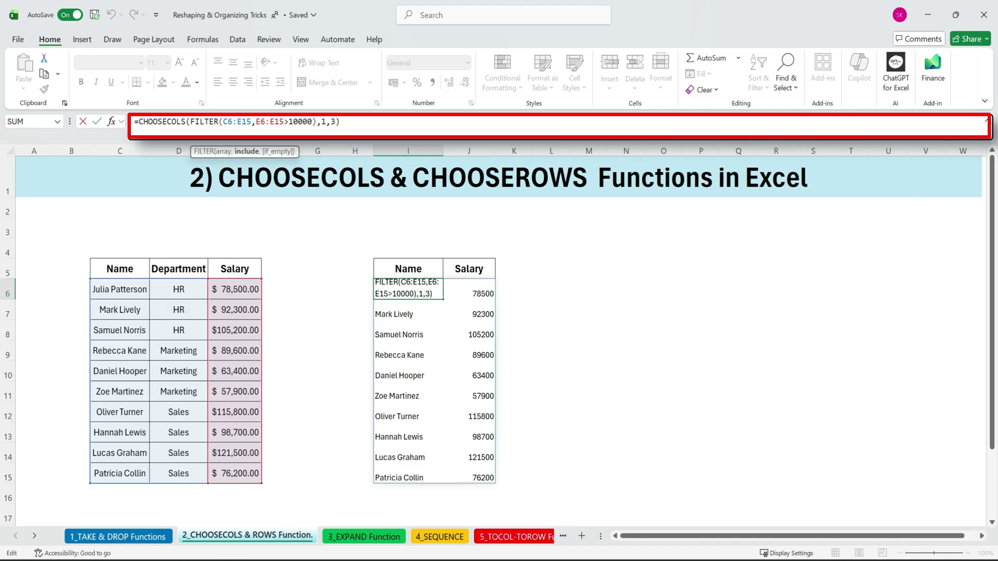
type("0")
key("shift+Left")
key("shift+Left")
key("shift+Left")
key("shift+Left")
key("shift+Left")
key("shift+Left")
key("shift+Left")
key("shift+Left")
key("shift+Left")
key("shift+Left")
key("shift+Left")
key("shift+Left")
key("shift+Left")
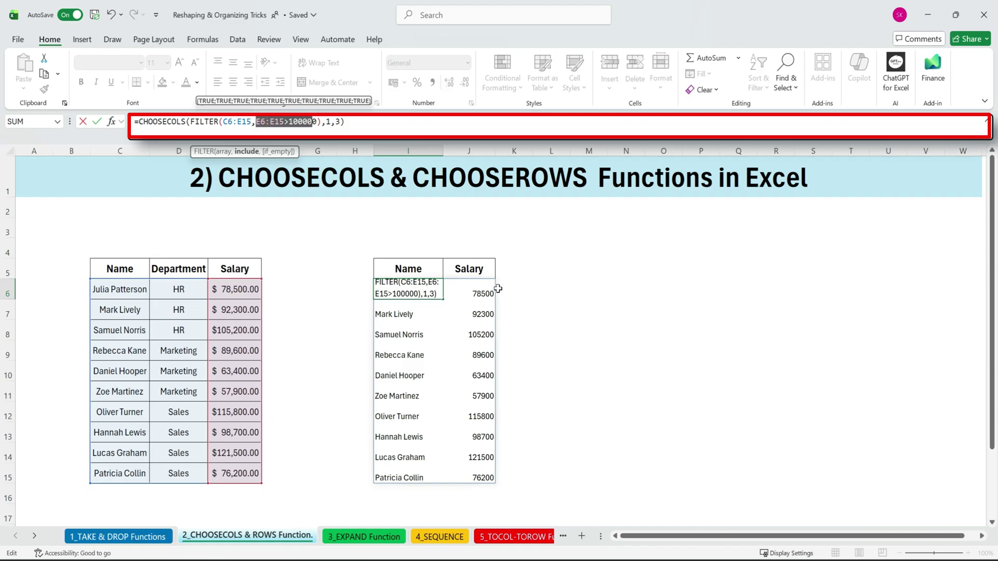
key("End")
key("Return")
- Check the three filtered salaries against the source salaries above 100000
left_click(479, 293)
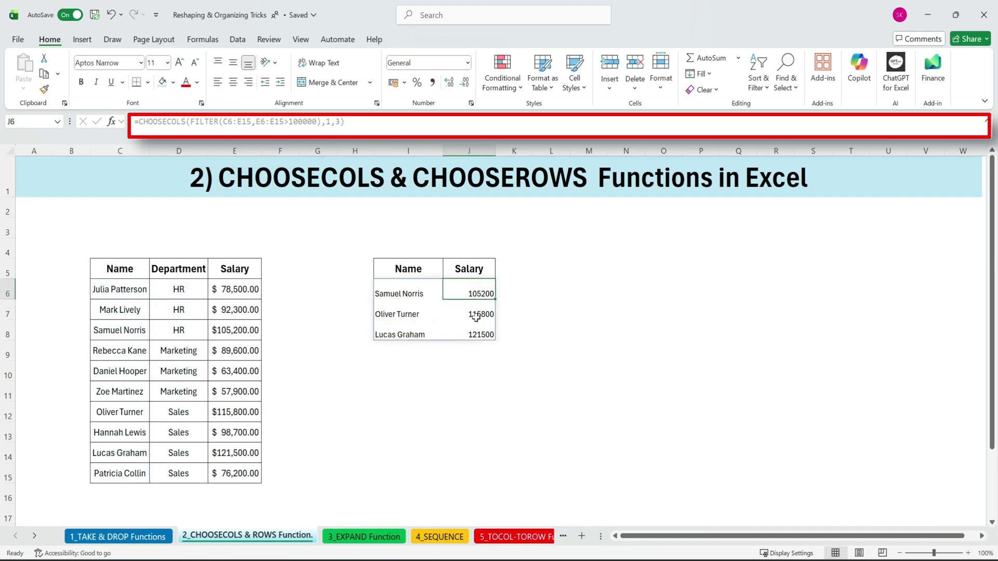
left_click(237, 412)
left_click(238, 453, "ctrl")
left_click(236, 310, "ctrl")
left_click(259, 329, "ctrl")
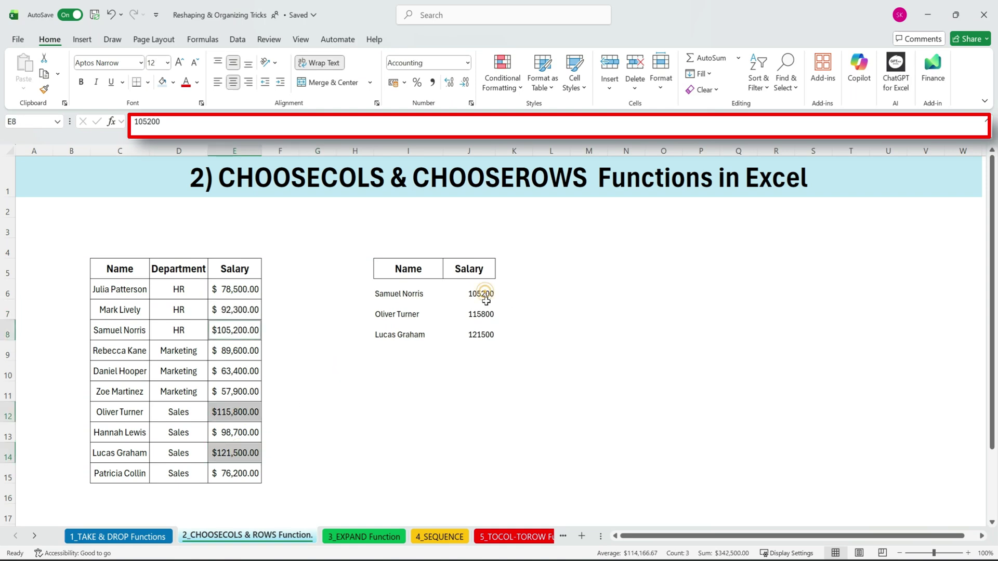
left_click(486, 297)
left_click(399, 378)
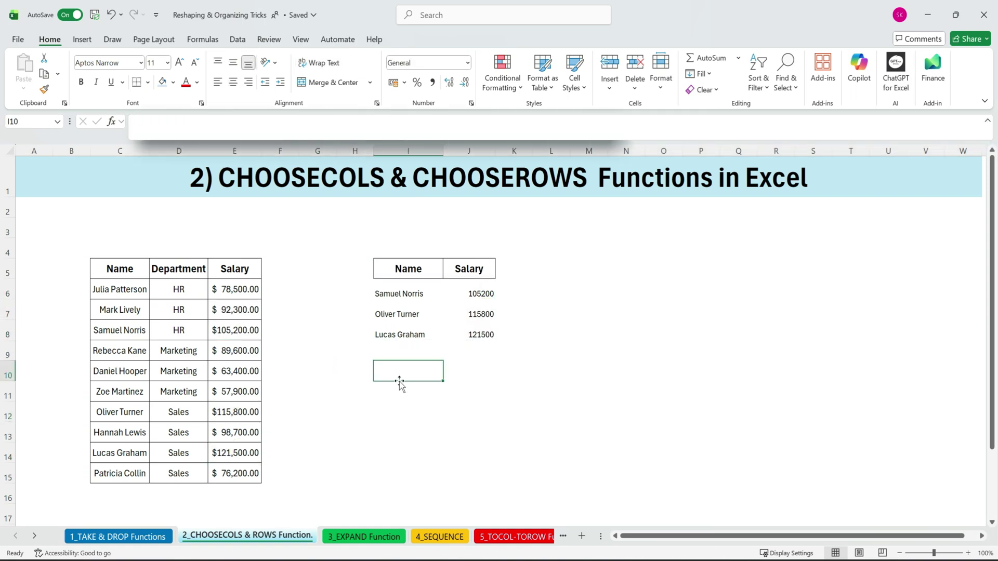
- Enter =CHOOSEROWS(C6:E15,1,5,6) in I10 to list rows 1, 5 and 6 of the table
type("=")
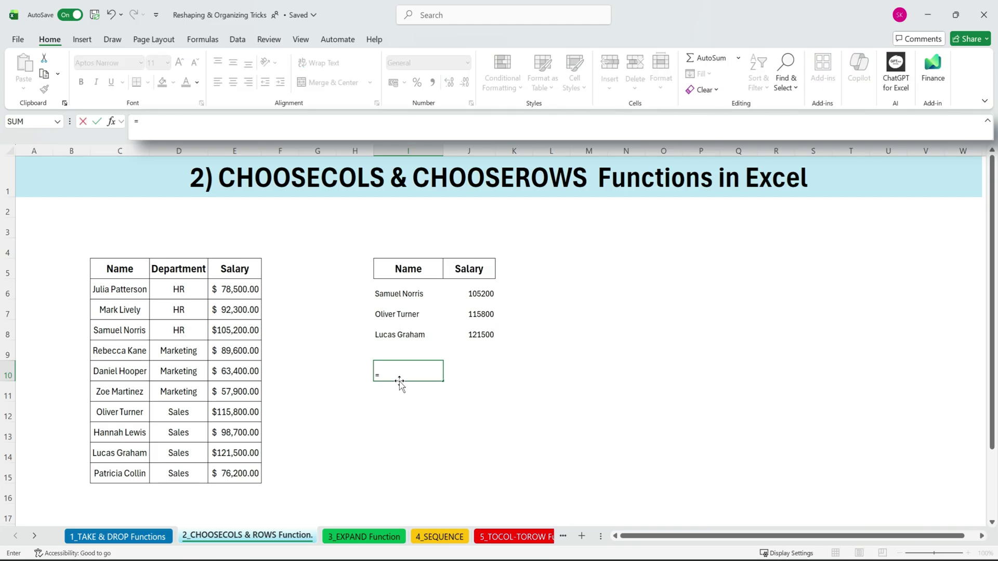
type("ch")
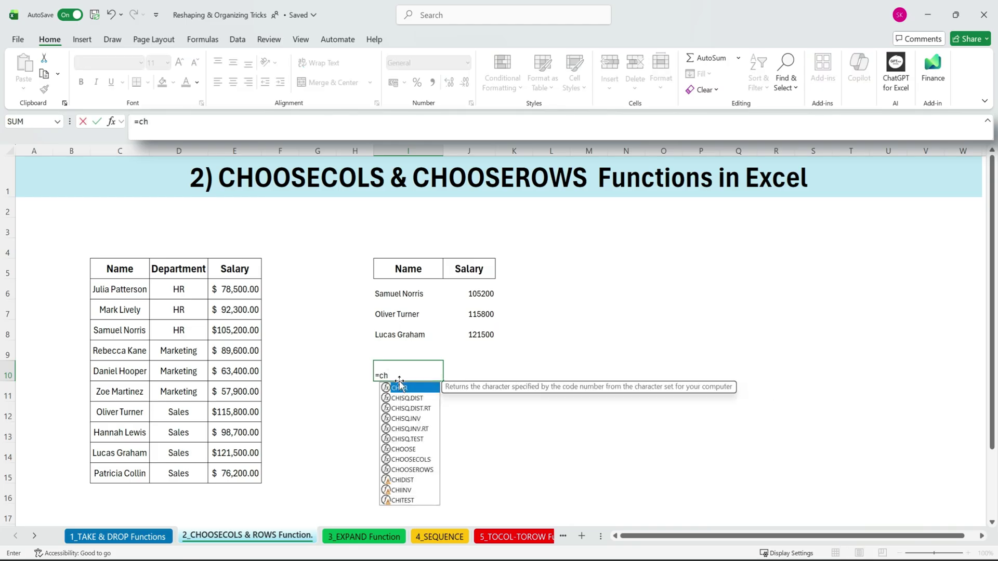
double_click(425, 471)
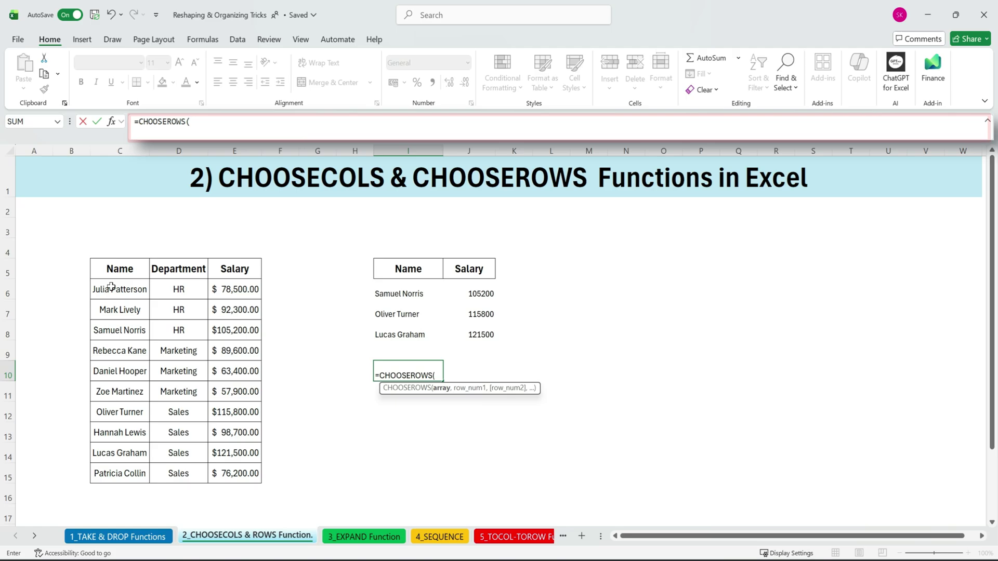
left_click_drag(111, 287, 242, 471)
type(",")
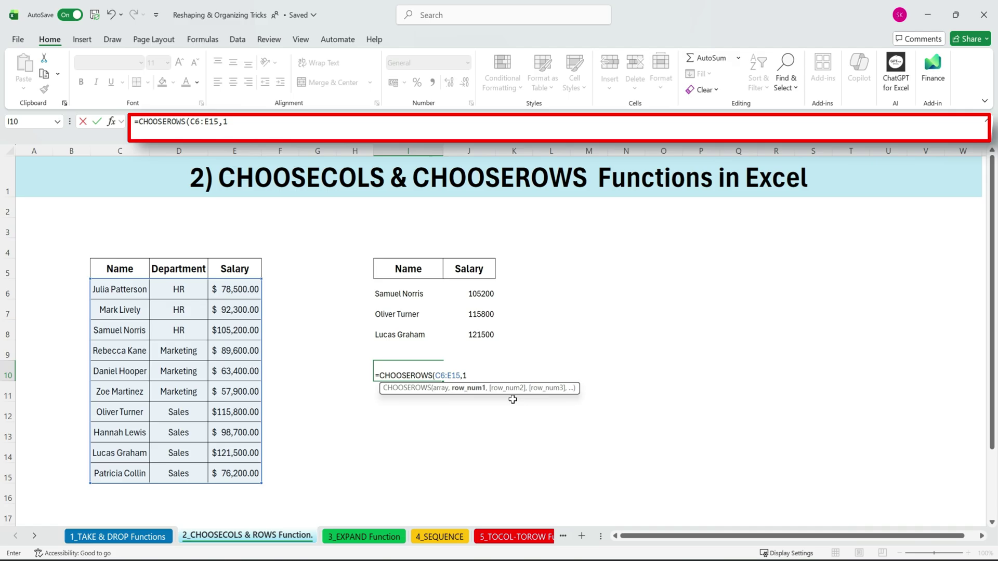
type("1,")
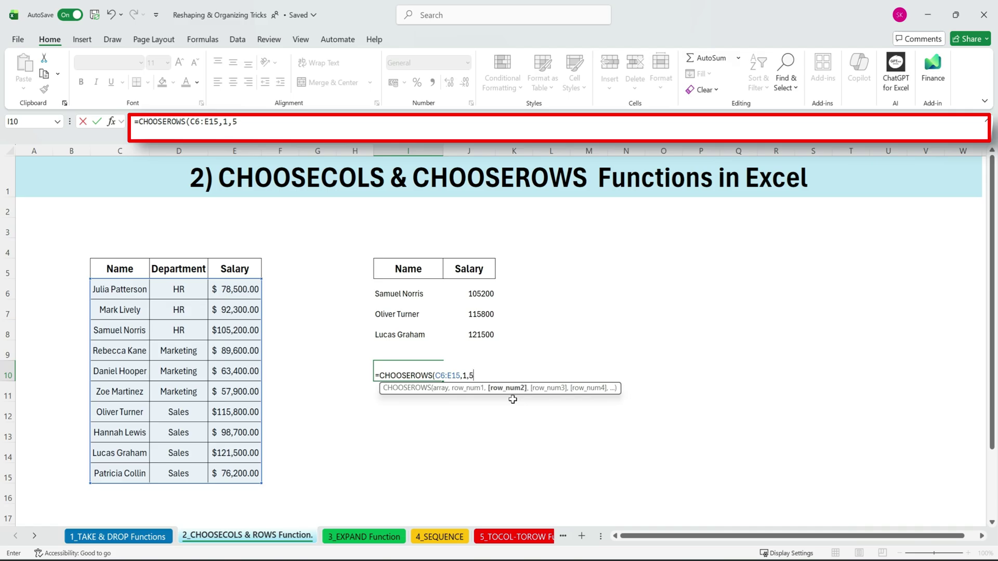
type("5,6")
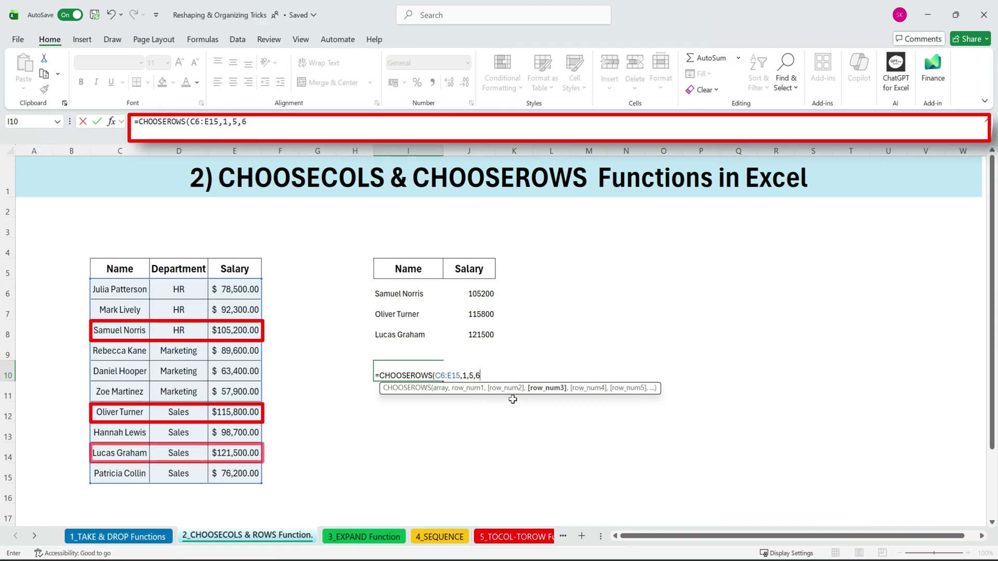
type(")")
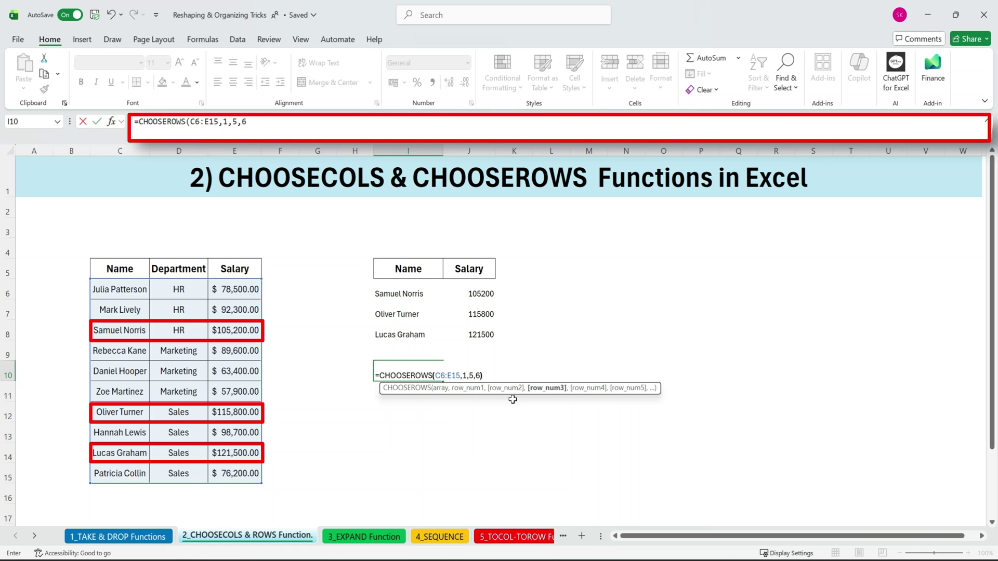
key("Return")
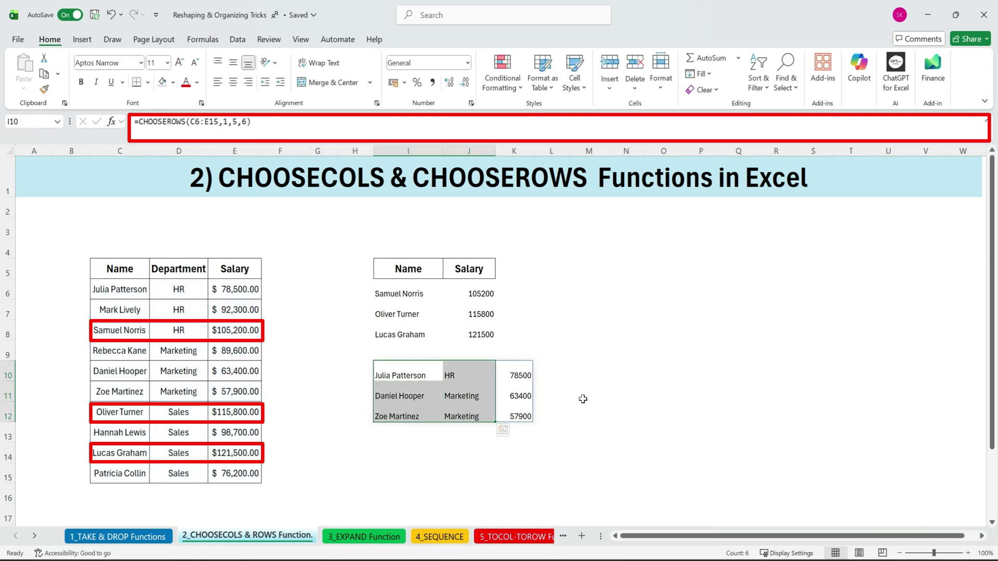
left_click(584, 395)
left_click_drag(94, 227, 687, 467)
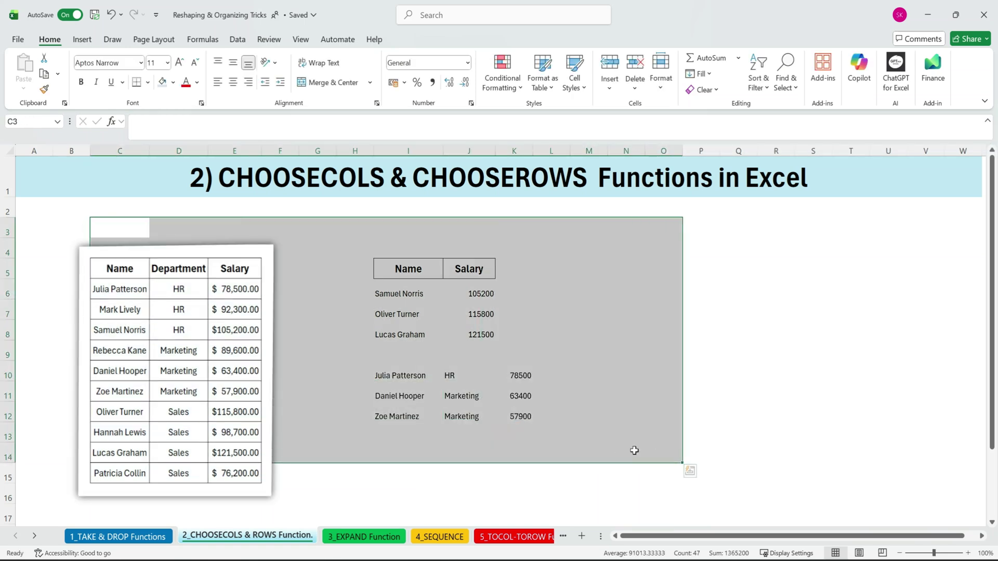
left_click_drag(455, 253, 725, 290)
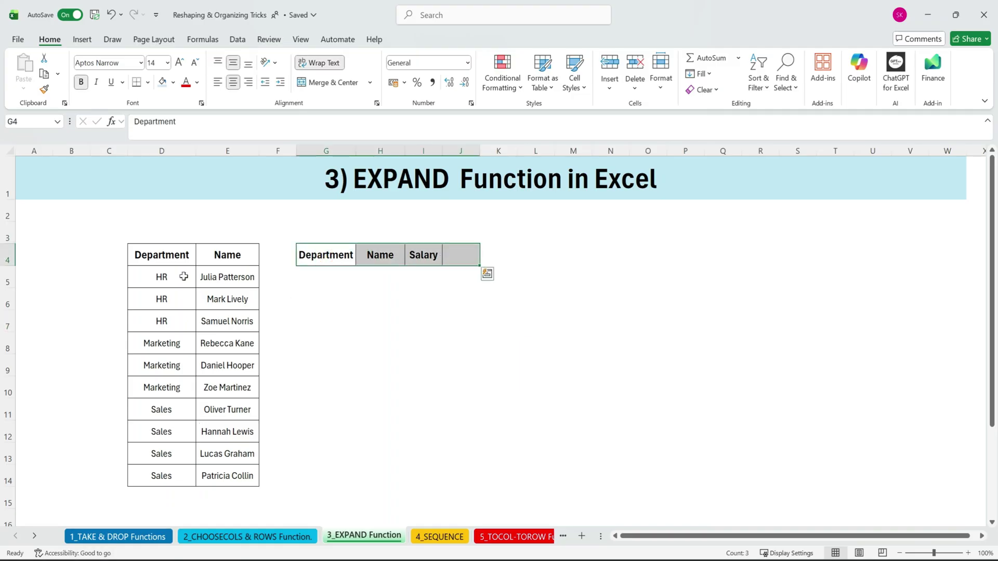
- Enter =EXPAND(D5:E14,,3) in G5, spilling Department and Name with #N/A under Salary
left_click_drag(164, 255, 226, 471)
left_click(380, 343)
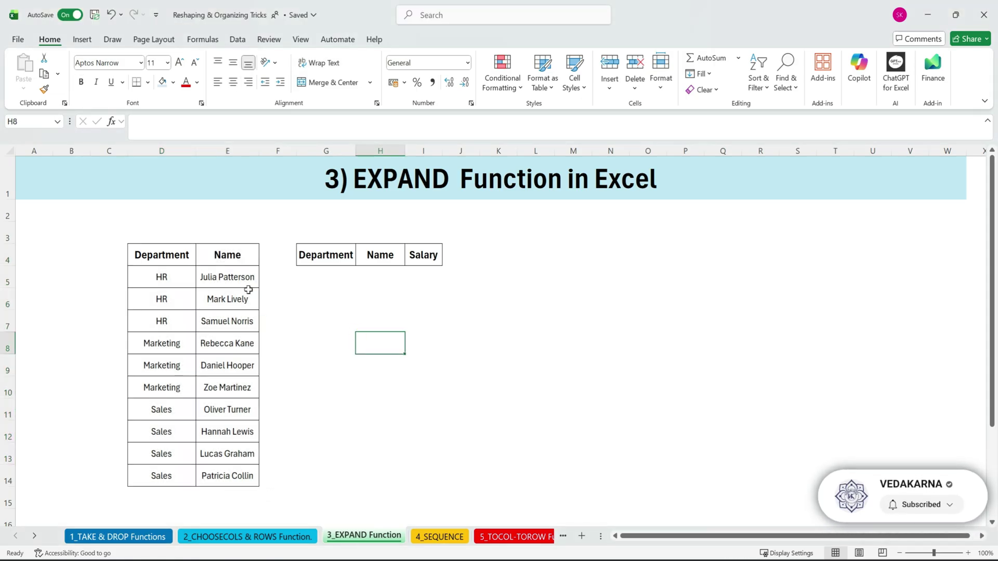
left_click_drag(310, 254, 423, 255)
left_click(313, 275)
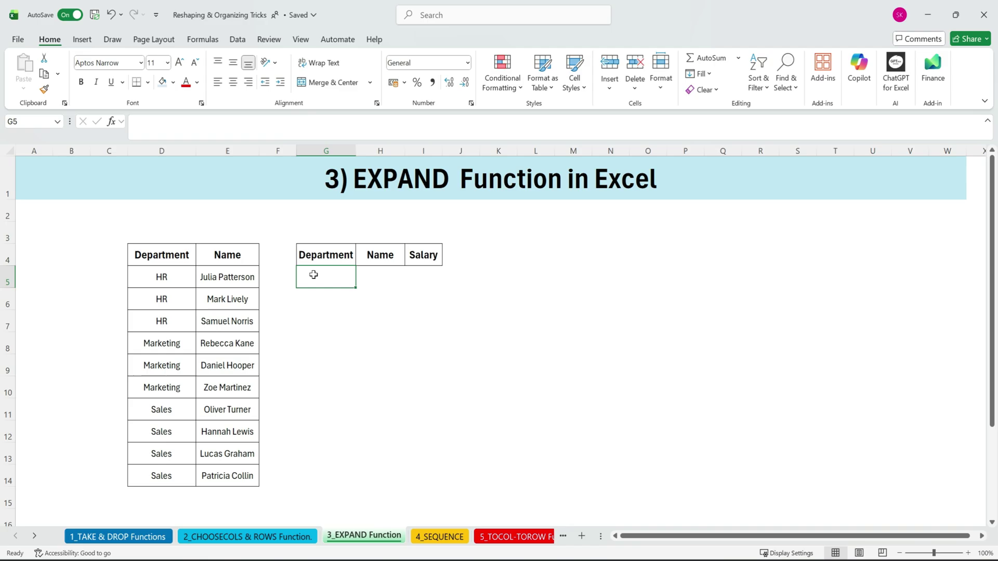
type("=")
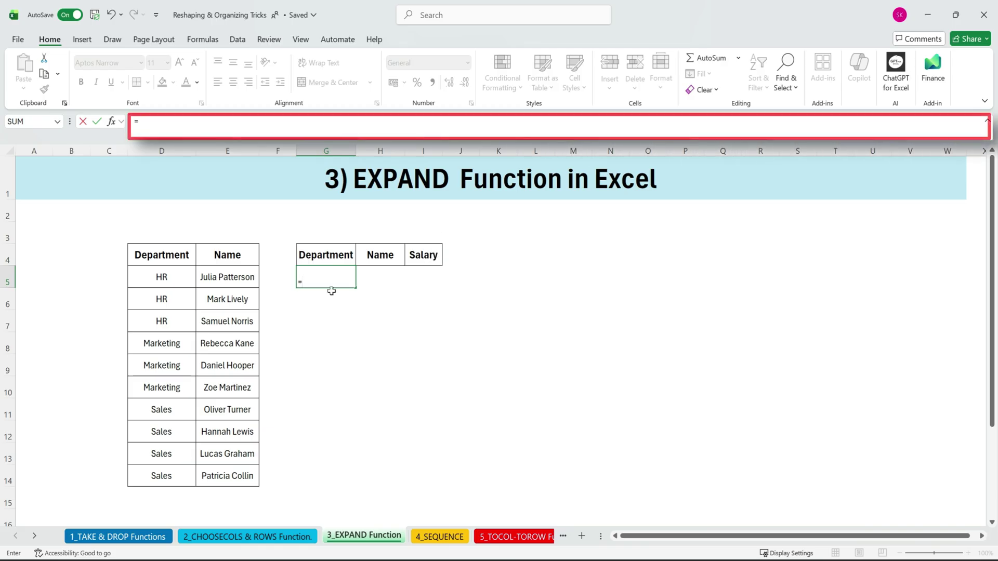
type("expan")
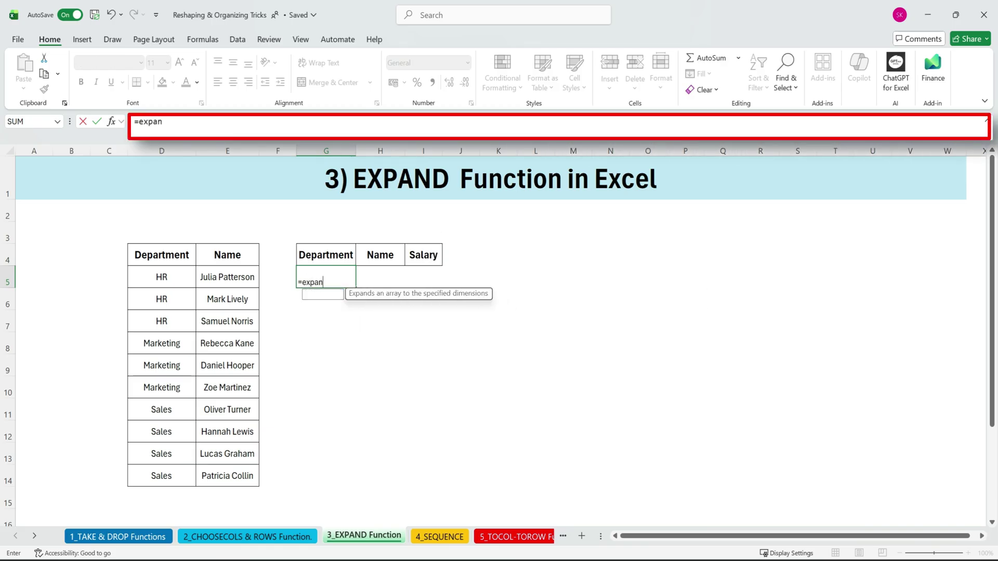
double_click(325, 295)
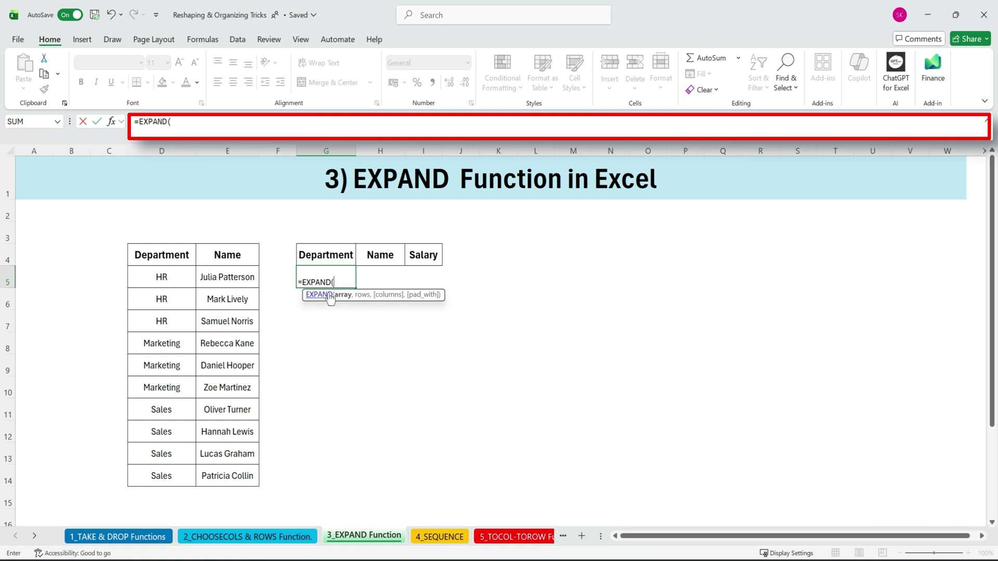
left_click_drag(162, 274, 237, 473)
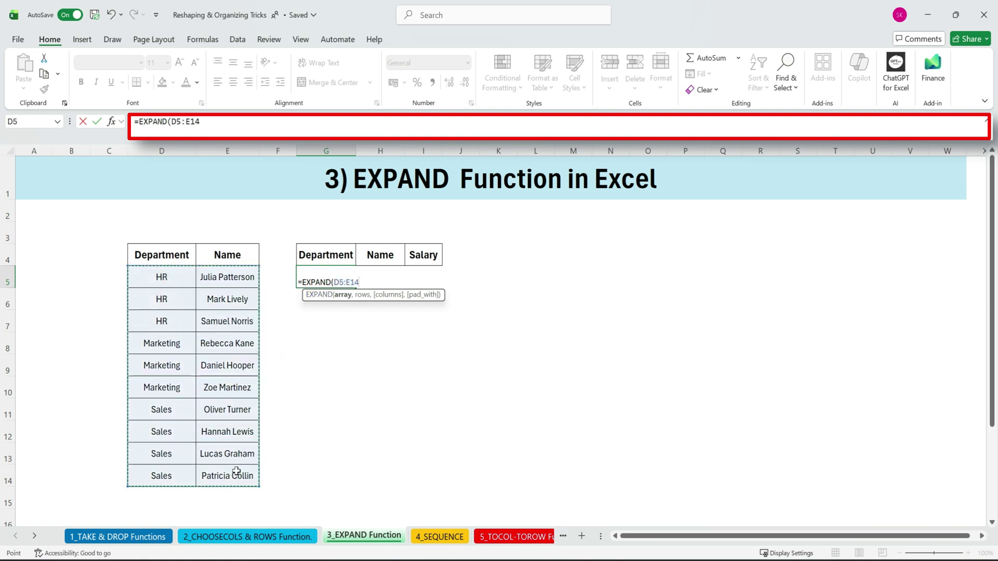
type(",,")
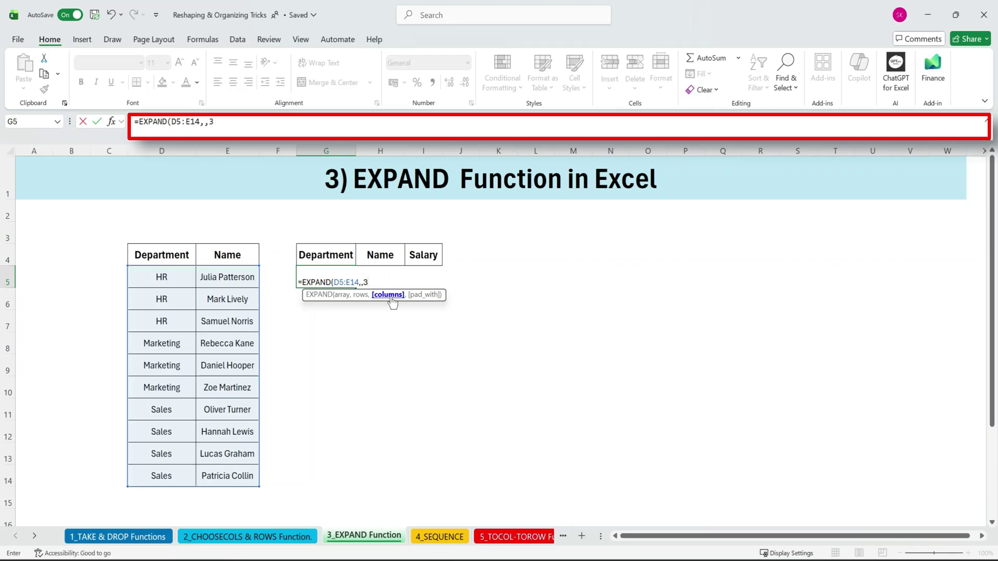
type("3)")
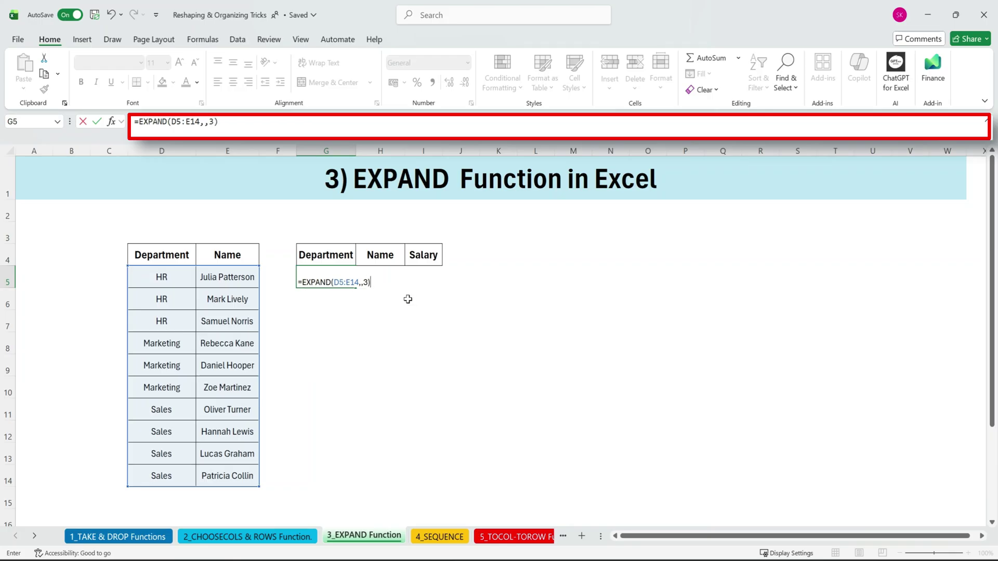
key("Return")
left_click_drag(416, 282, 424, 481)
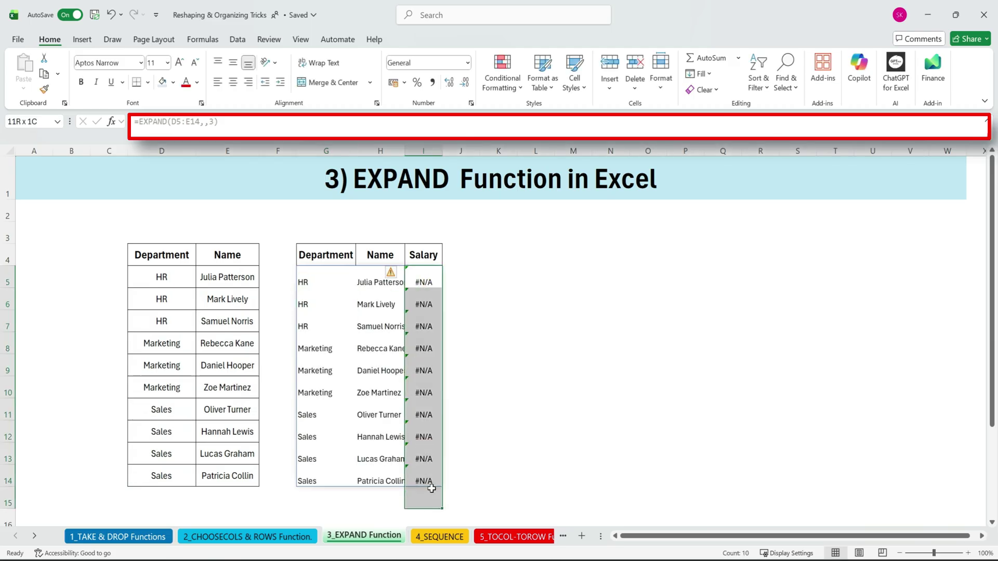
left_click(310, 281)
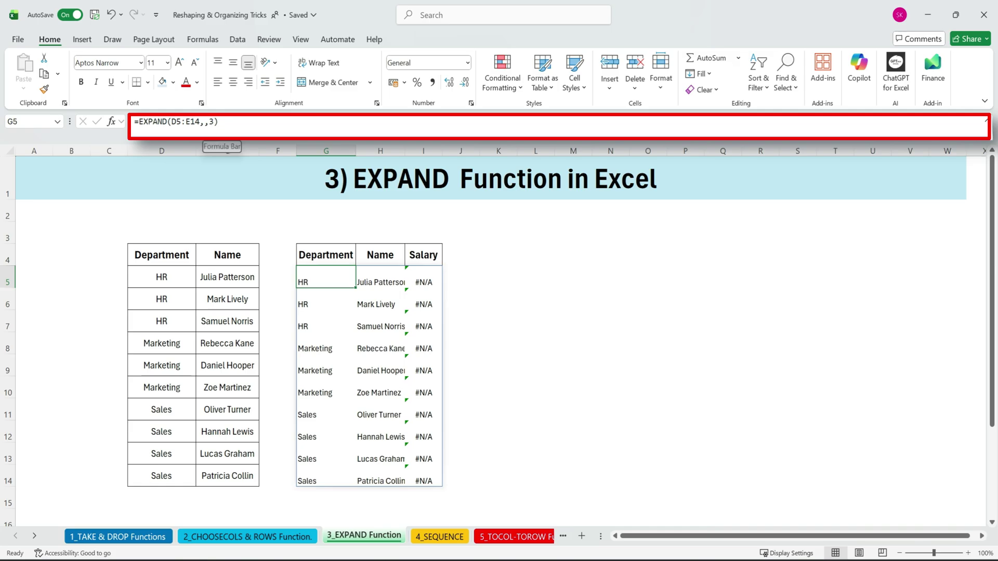
- Add "Missing" as the EXPAND pad value and widen the Name and Salary columns
left_click(214, 122)
type(",")
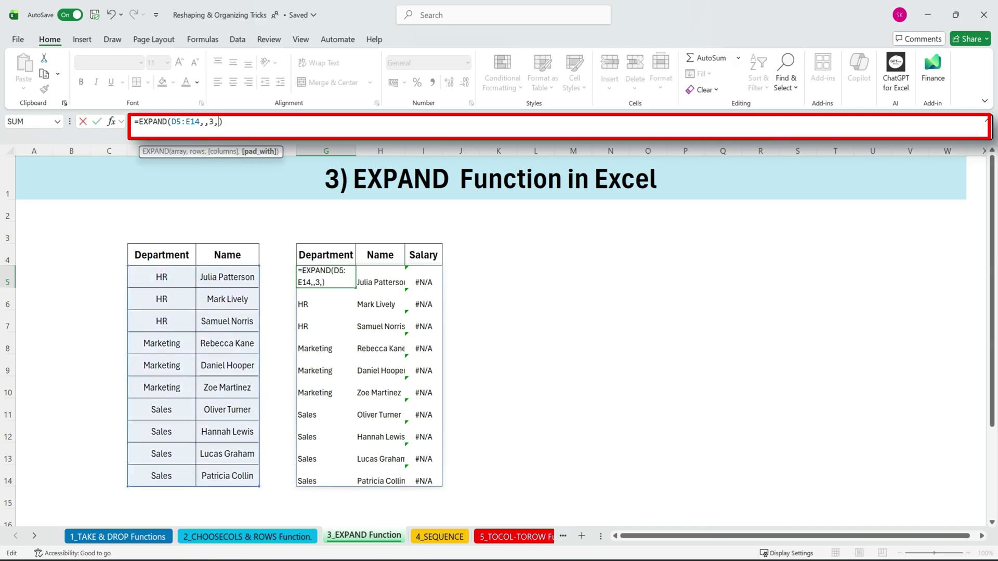
type("\"MI")
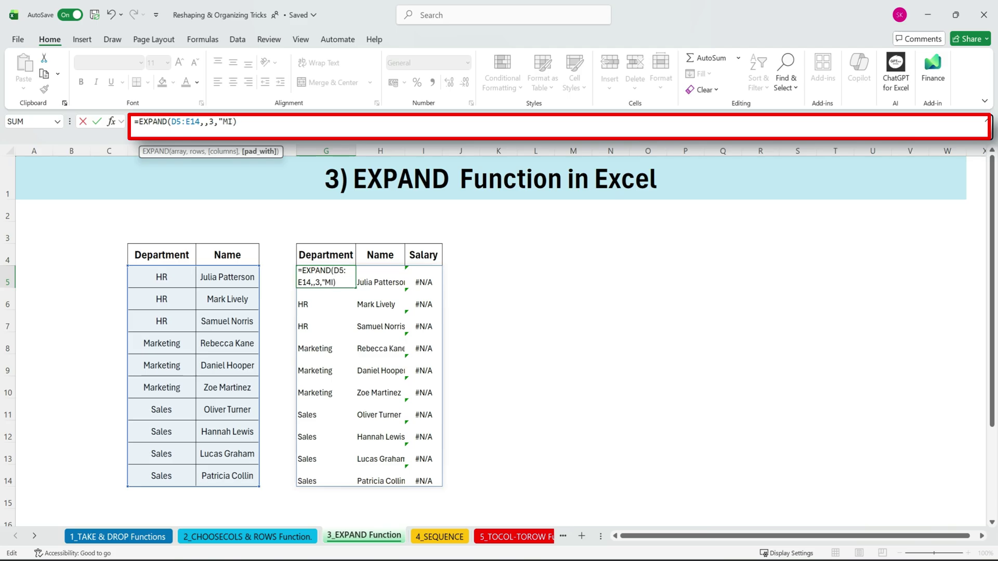
type("ssing\"")
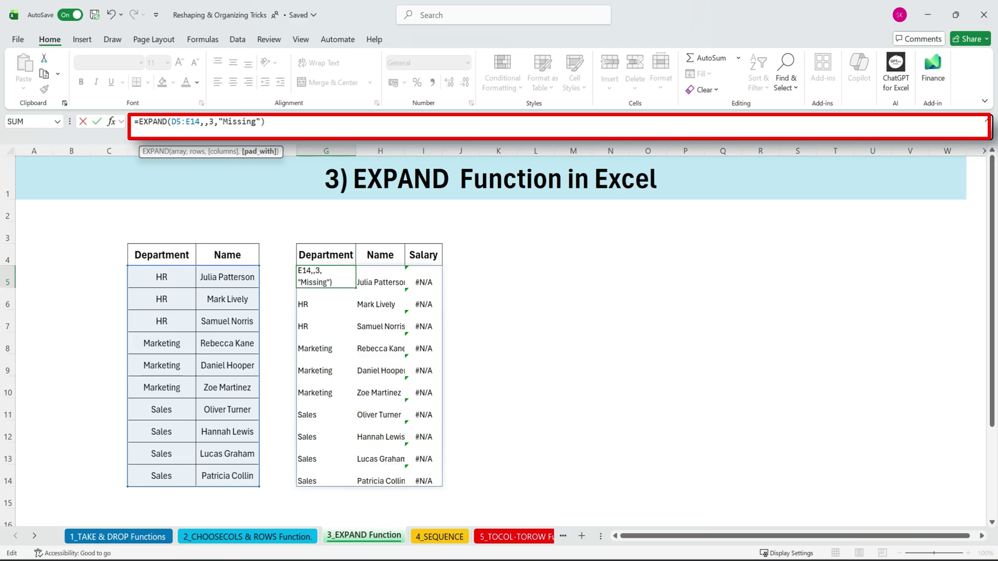
key("Return")
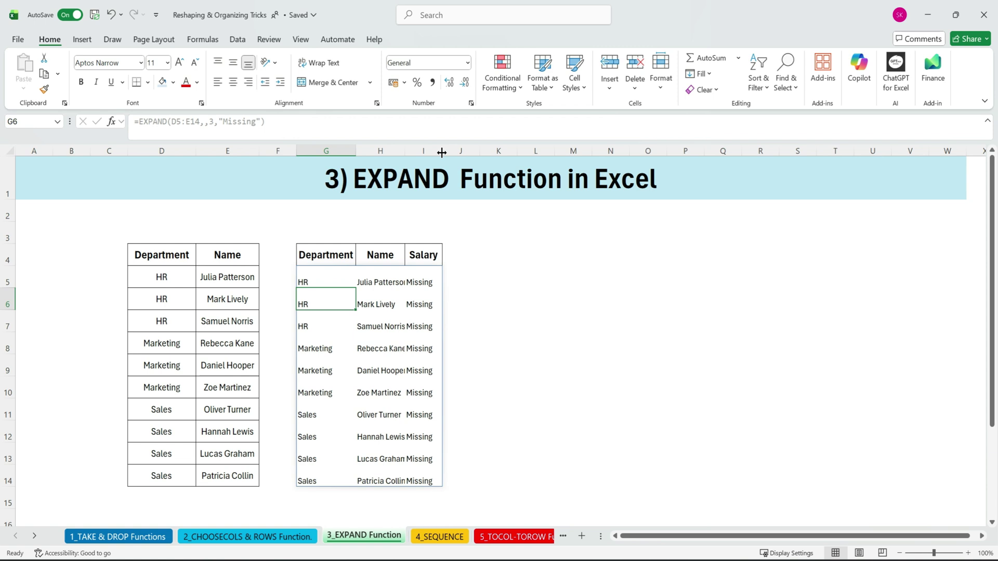
mouse_move(442, 151)
left_mouse_down()
mouse_move(457, 156)
mouse_move(433, 150)
left_mouse_up()
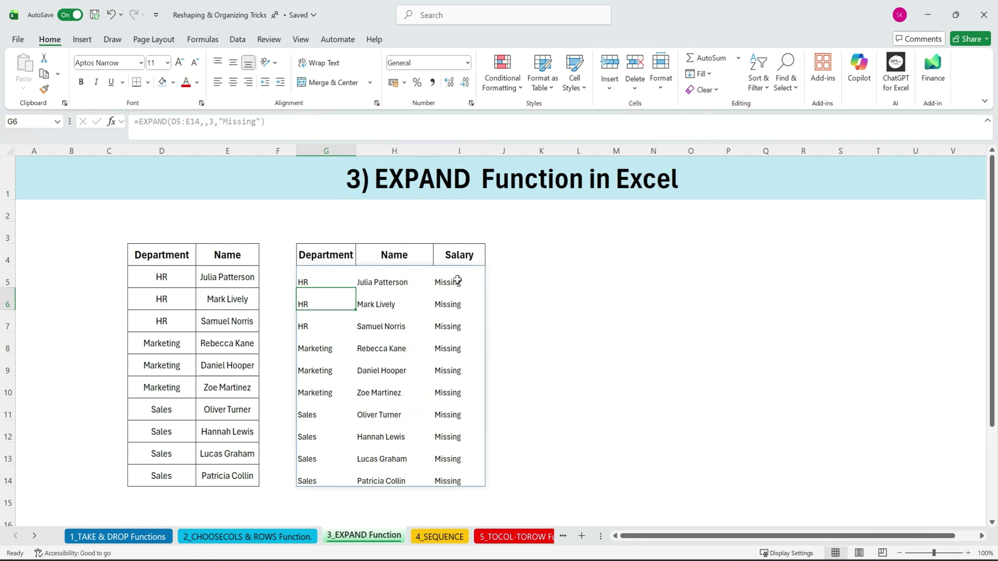
left_click_drag(445, 278, 445, 511)
- Try a column count of 4 in the EXPAND formula, then cancel to keep three columns
left_click(323, 280)
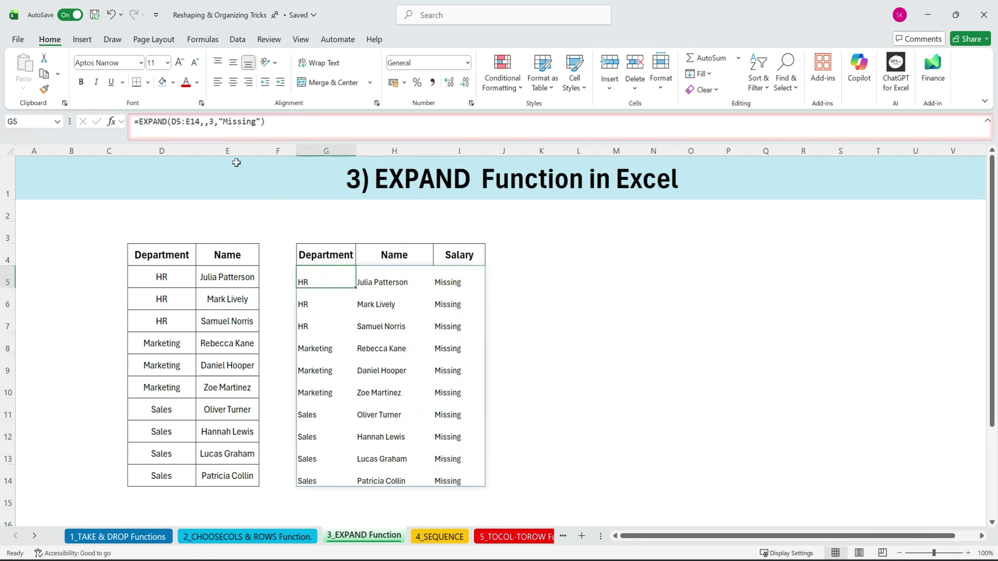
left_click(212, 121)
key("BackSpace")
type("4")
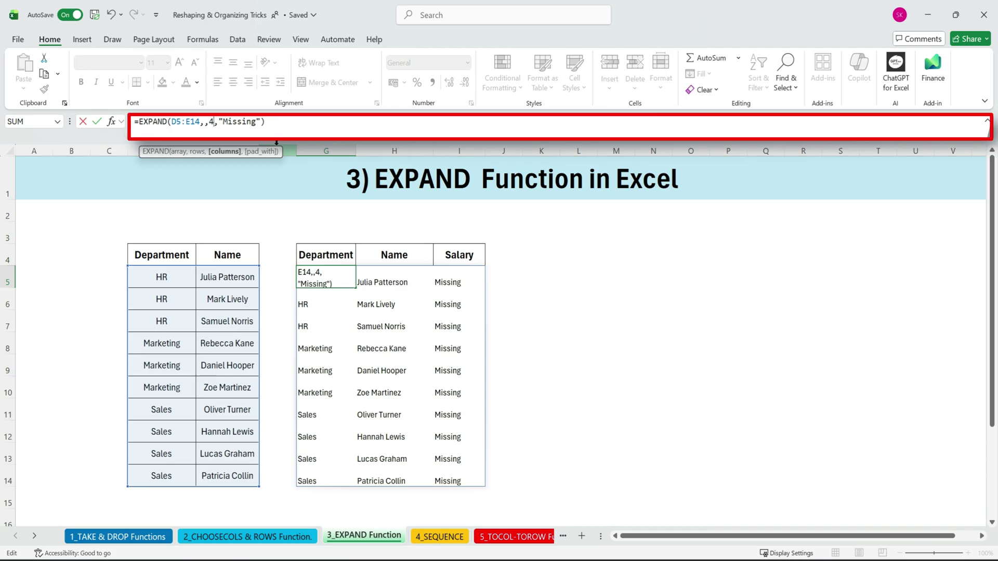
key("Escape")
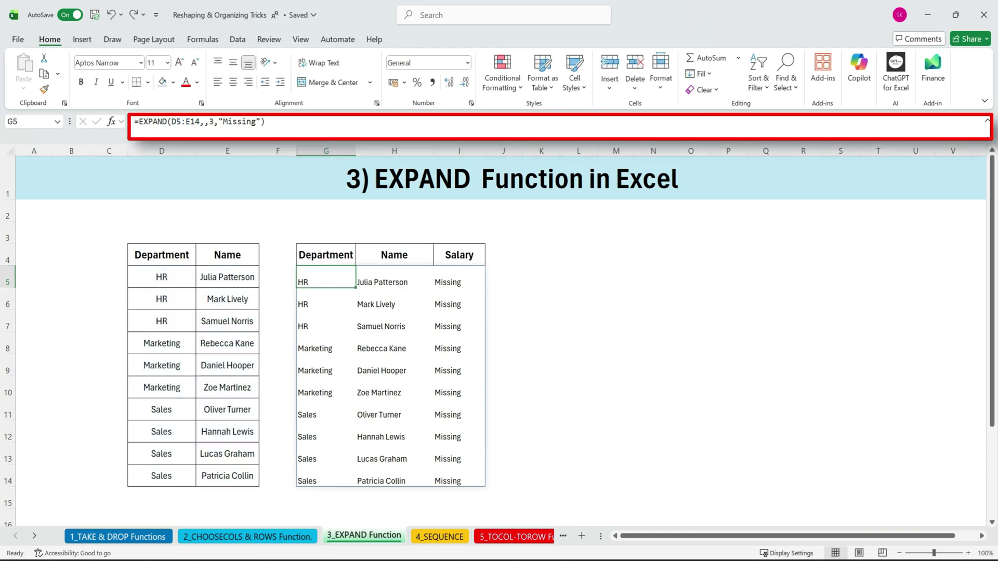
left_click(137, 121)
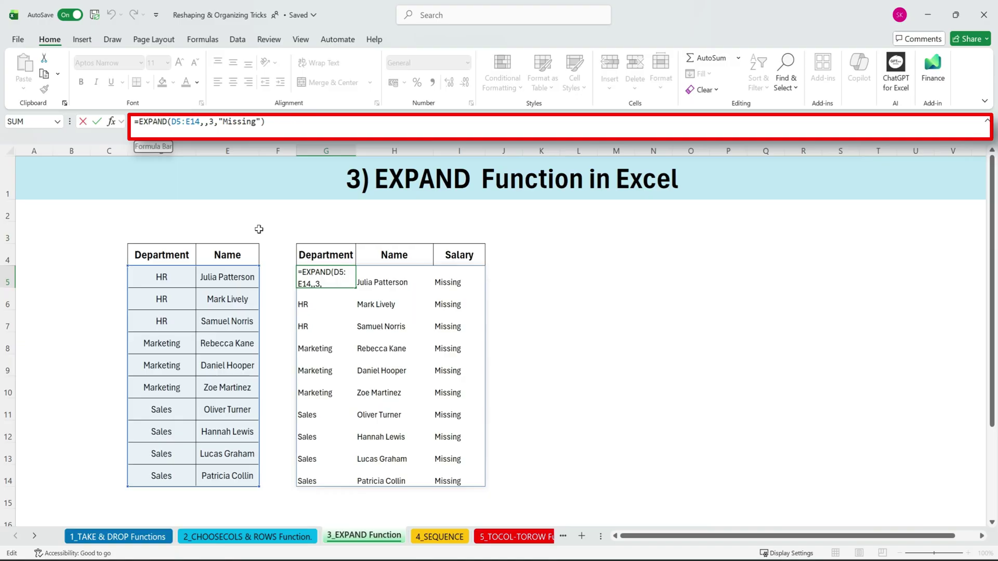
- Wrap the EXPAND formula in VSTACK with the 1_TAKE & DROP sheet's C5:E14 table
type("v")
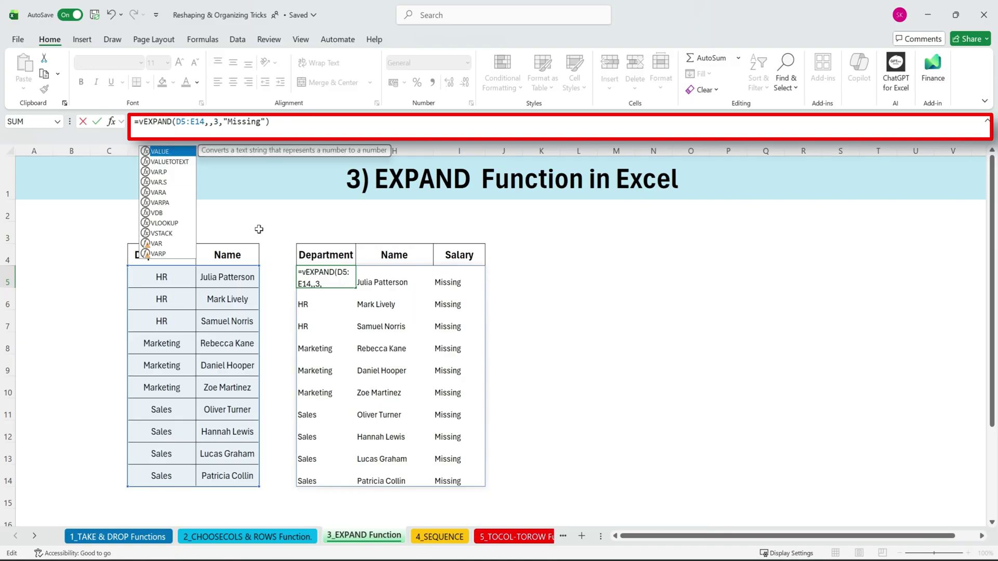
type("s")
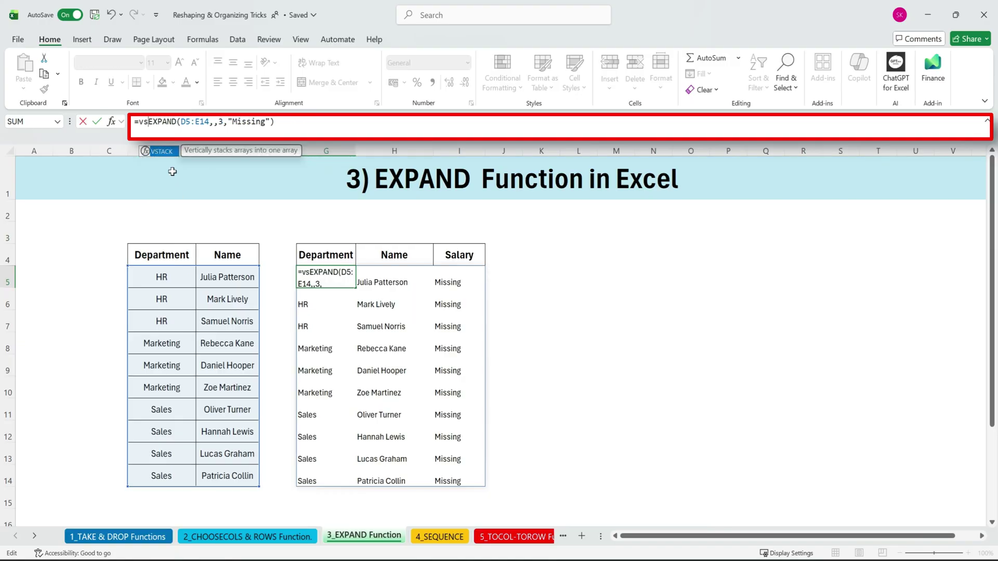
double_click(163, 154)
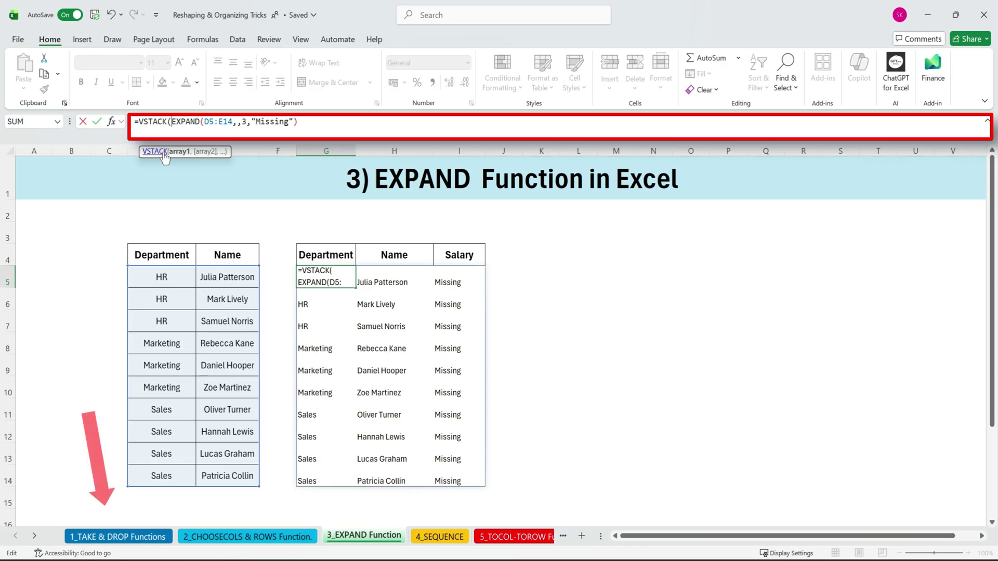
type(",")
left_click(118, 536)
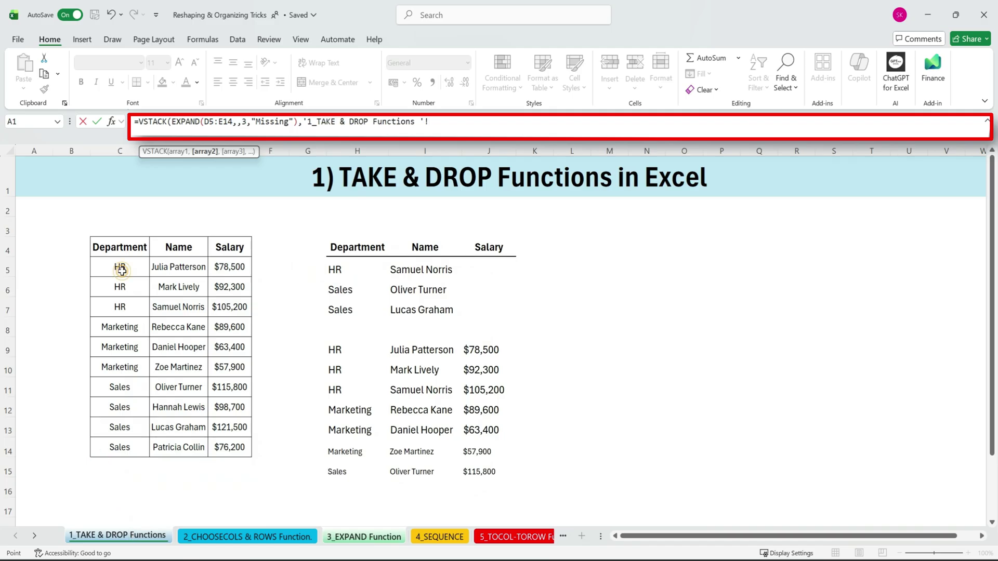
left_click_drag(118, 267, 217, 443)
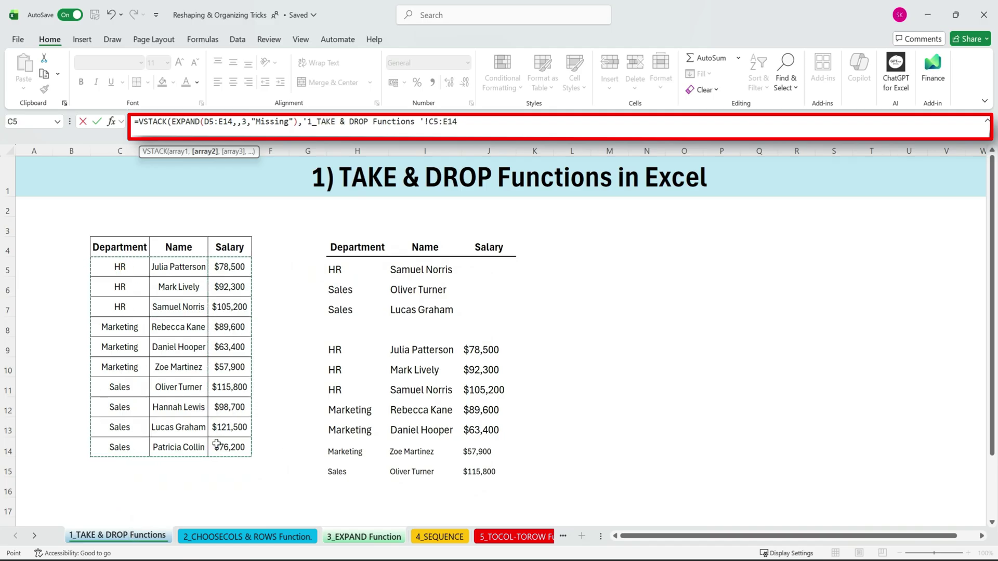
type(")")
key("Return")
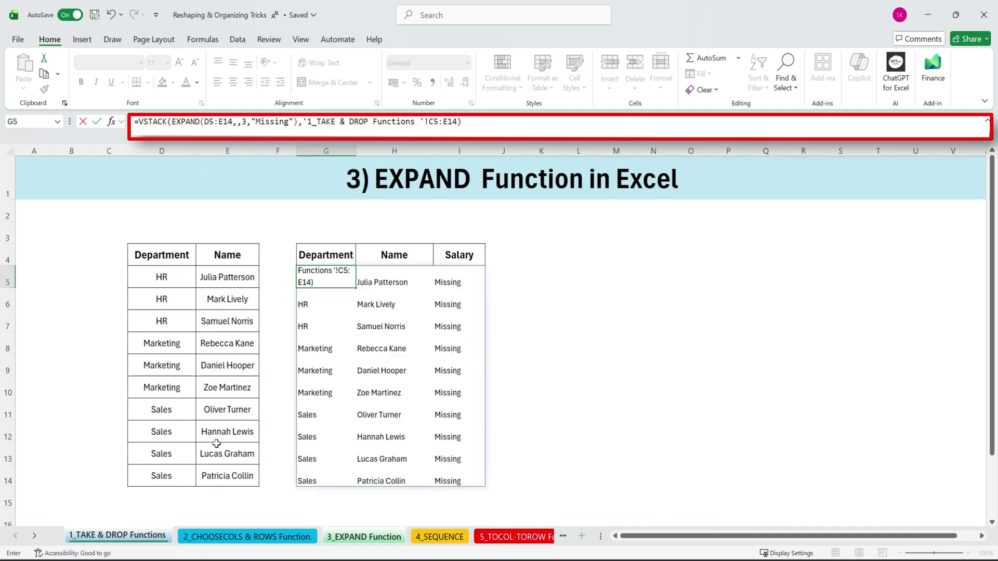
- Scroll through the stacked result to review the appended employee rows
scroll(505, 385, "down", 2)
scroll(504, 385, "down", 1)
left_click_drag(314, 307, 505, 485)
scroll(505, 484, "down", 2)
scroll(403, 206, "up", 2)
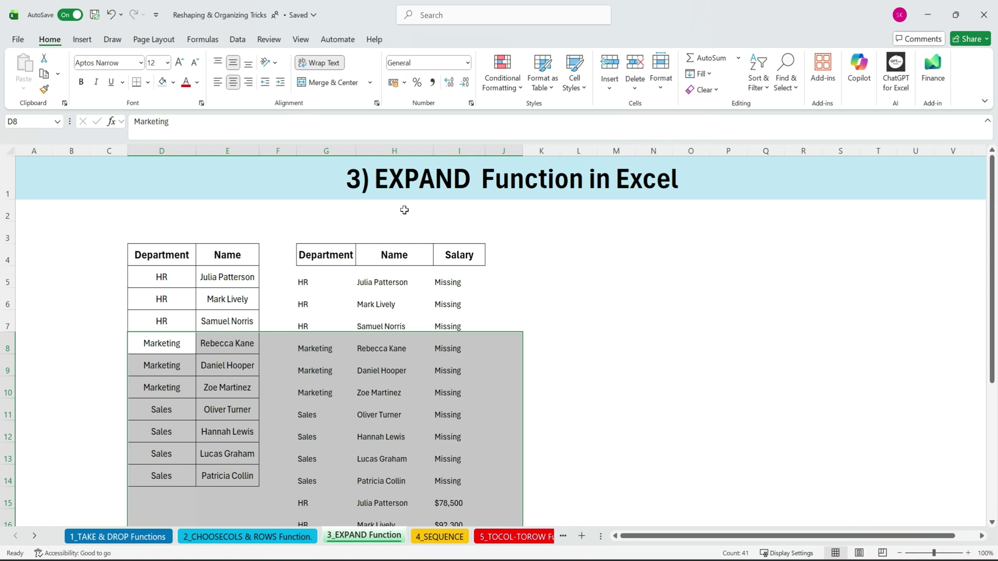
left_click(570, 255)
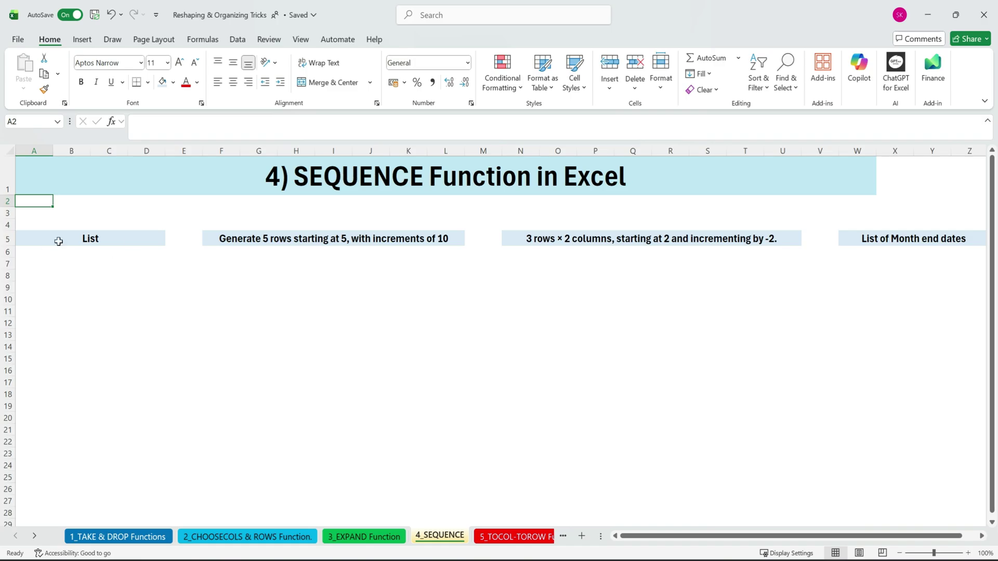
- Enter =SEQUENCE(10) in B7 to list 1 to 10 under List
left_click(97, 238)
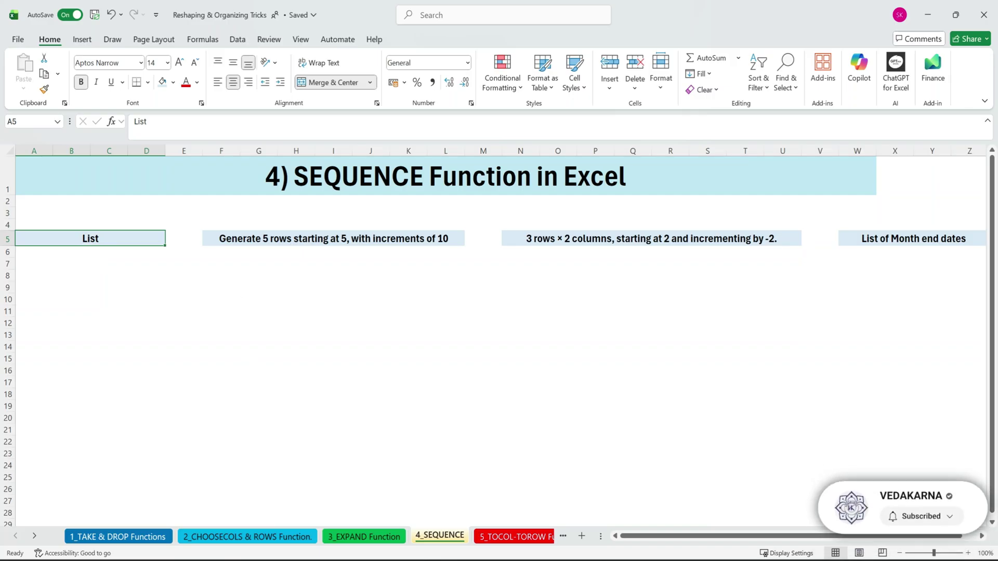
left_click(41, 265)
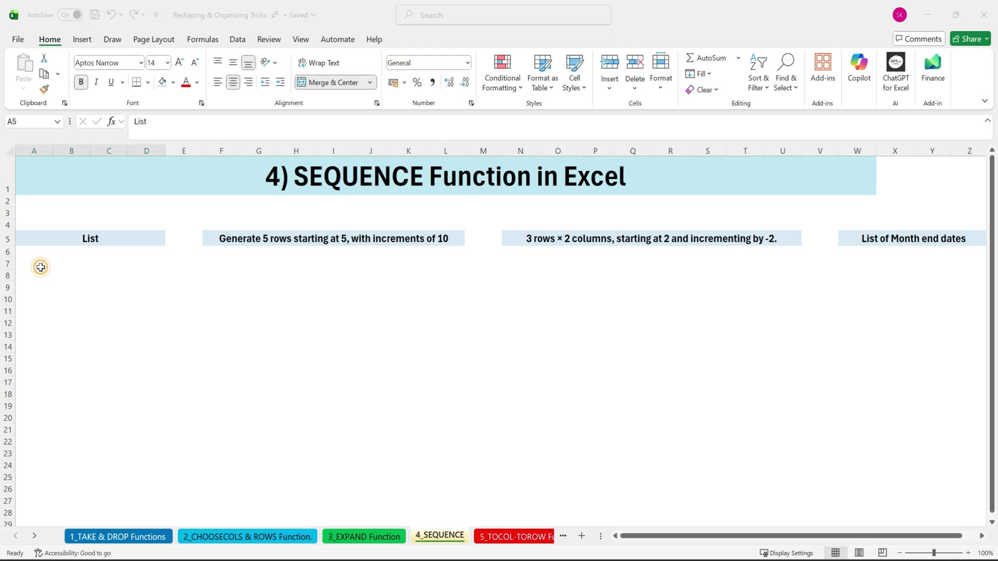
left_click(45, 264)
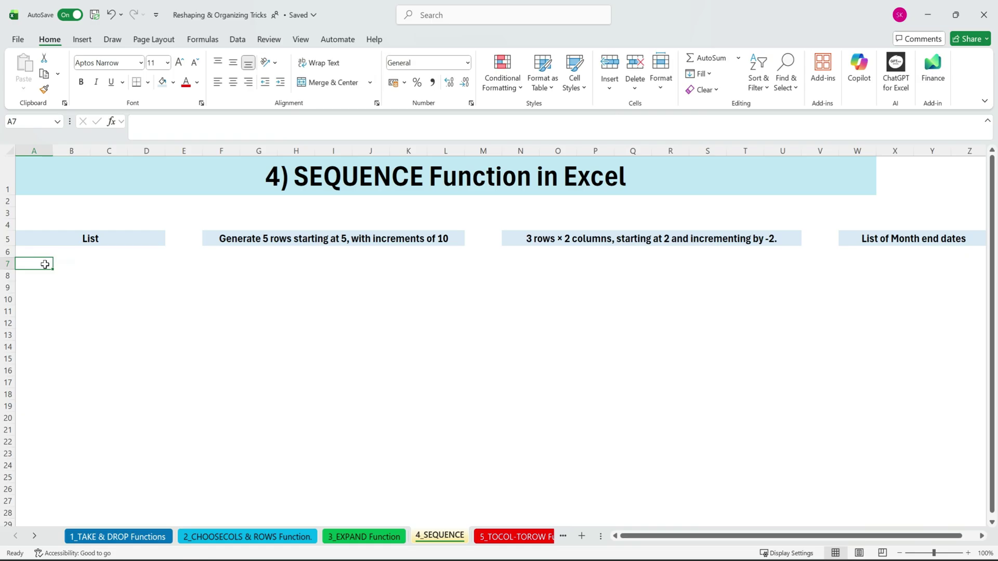
left_click(57, 264)
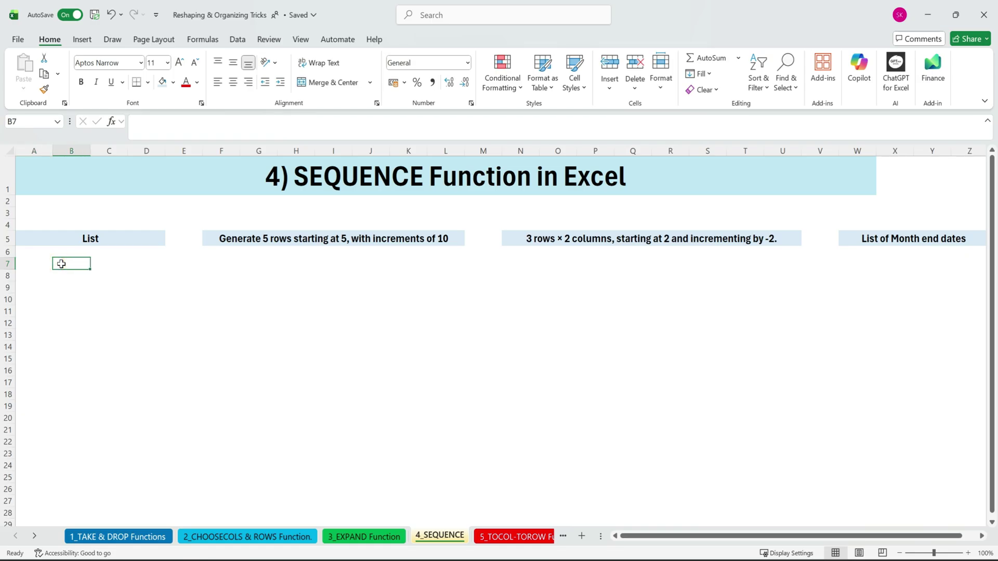
type("=s")
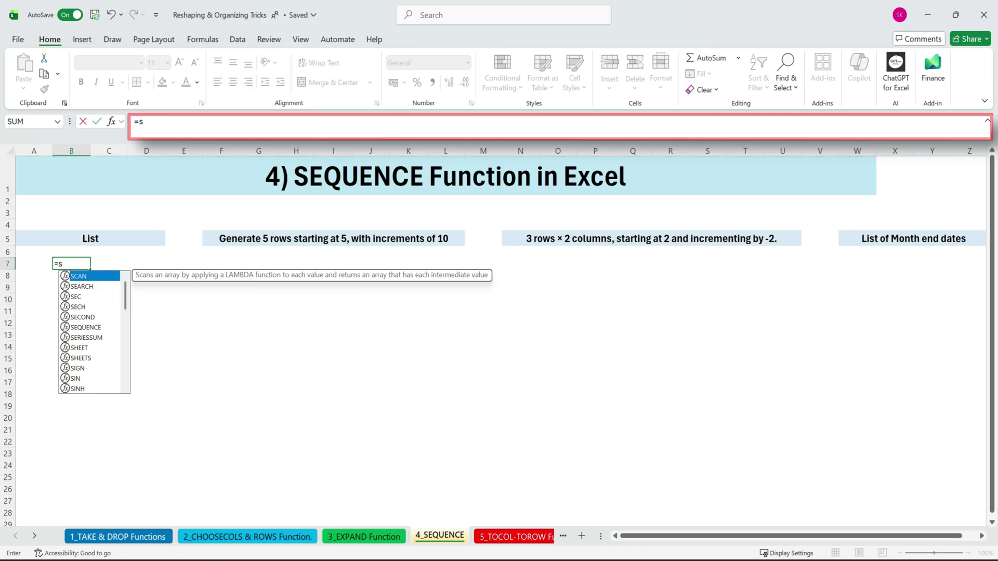
double_click(102, 327)
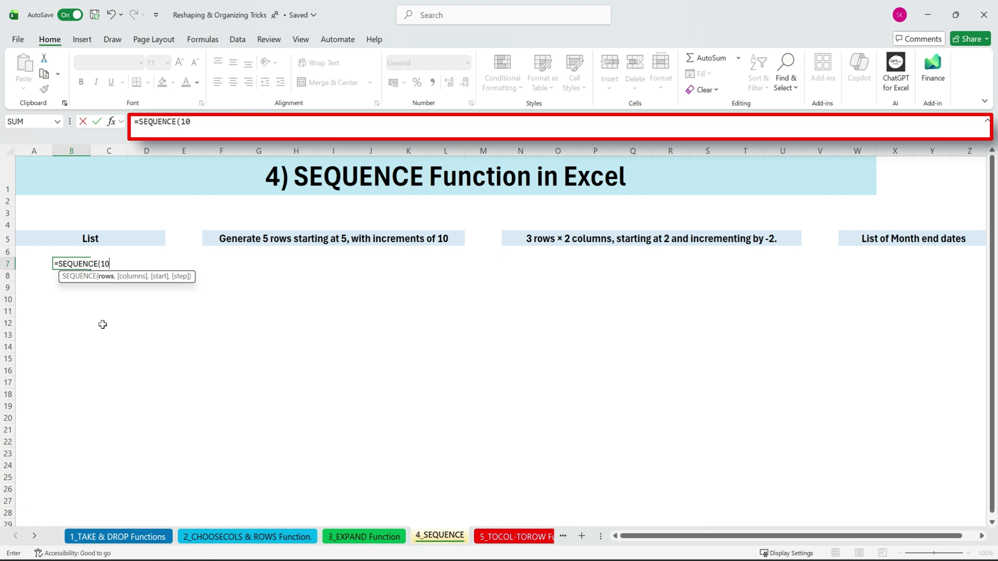
type("10")
key("Return")
- Insert a blank row at row 11 beside the spilled numbers
key("Up")
key("shift+Down")
key("shift+Down")
key("shift+Down")
key("shift+Down")
key("shift+Down")
key("shift+Down")
key("shift+Down")
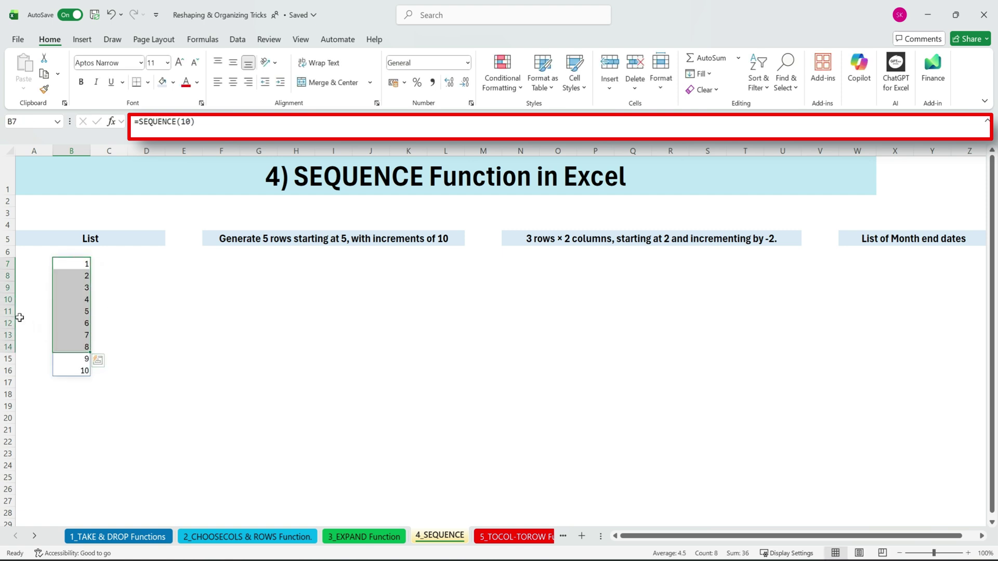
left_click(10, 314)
right_click(10, 314)
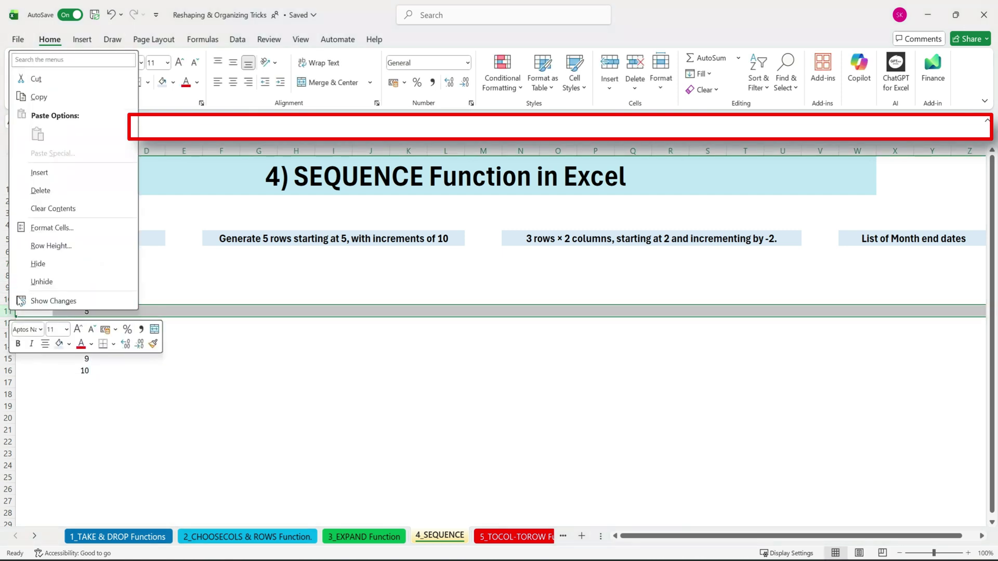
left_click(62, 177)
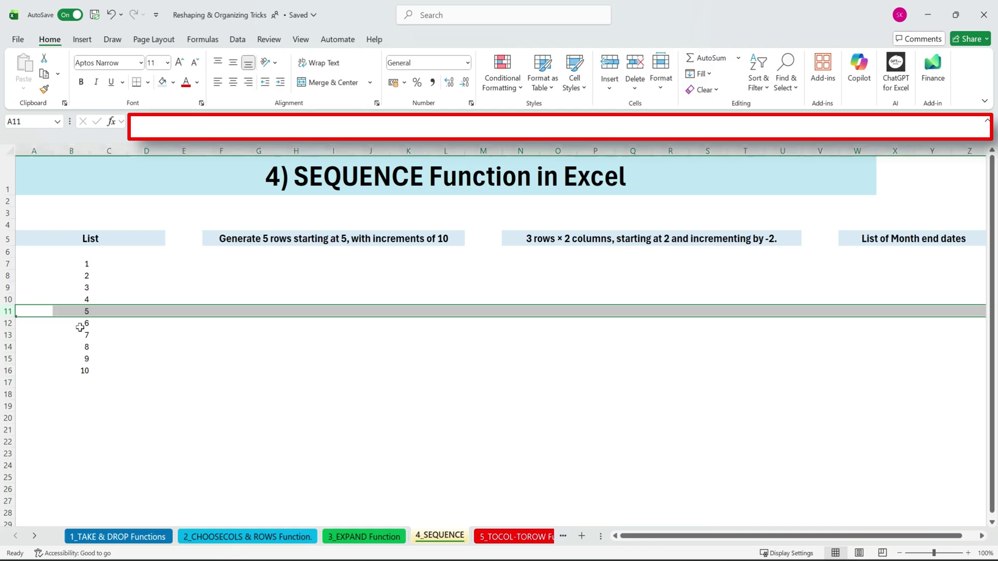
left_click(5, 323)
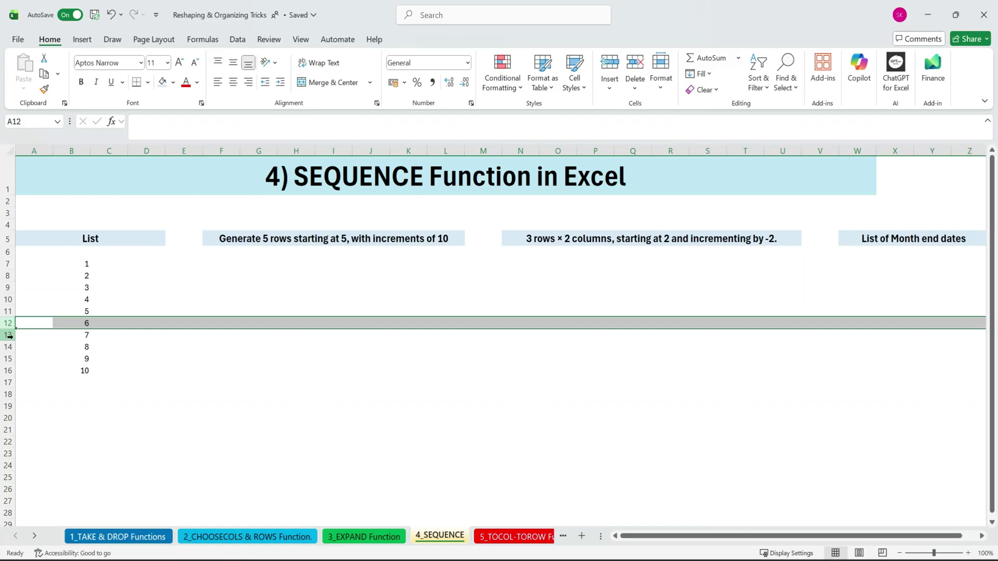
- Enter =SEQUENCE(5,1,5,10) in H7 so it spills 5, 15, 25, 35, 45
left_click(287, 263)
type("=")
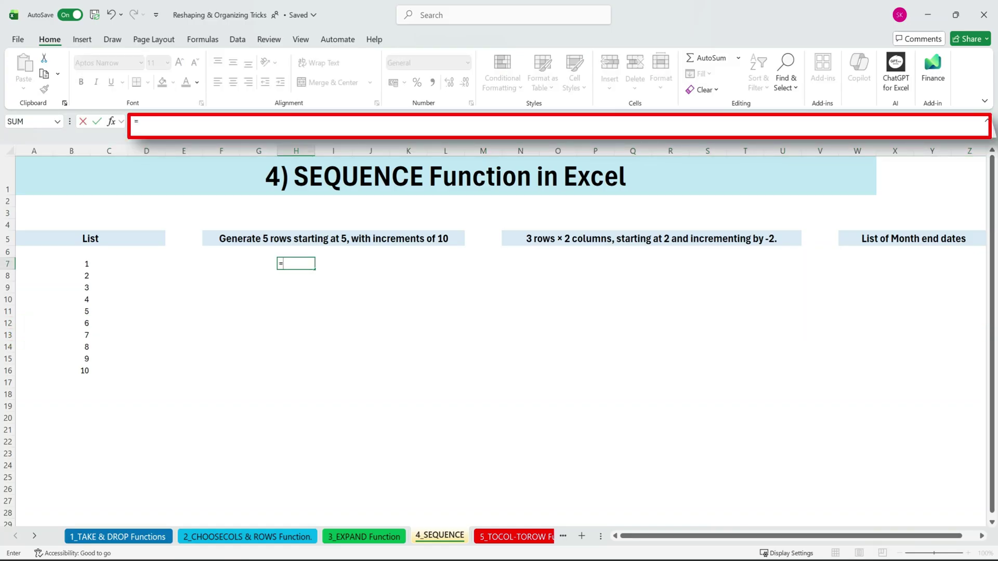
type("se")
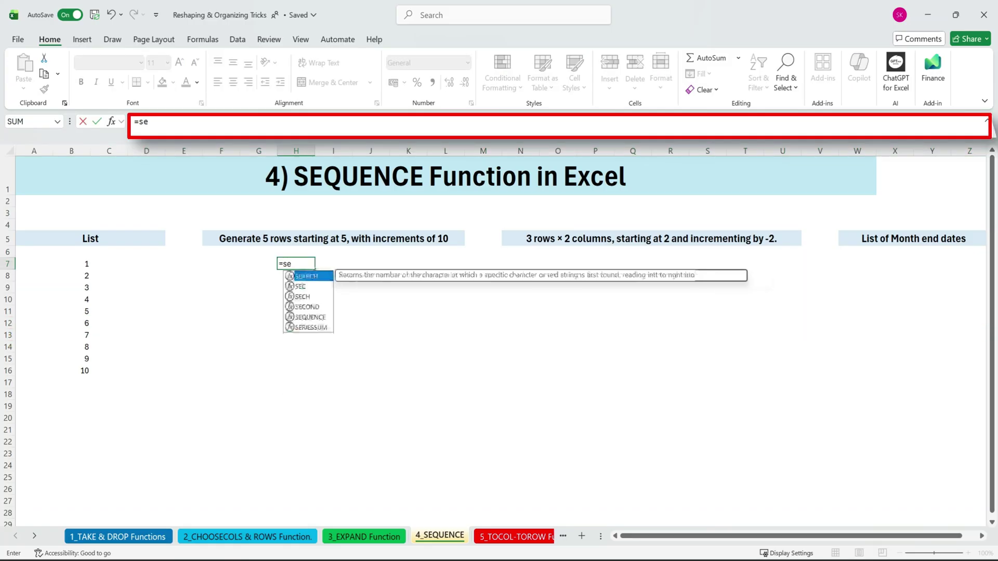
double_click(327, 317)
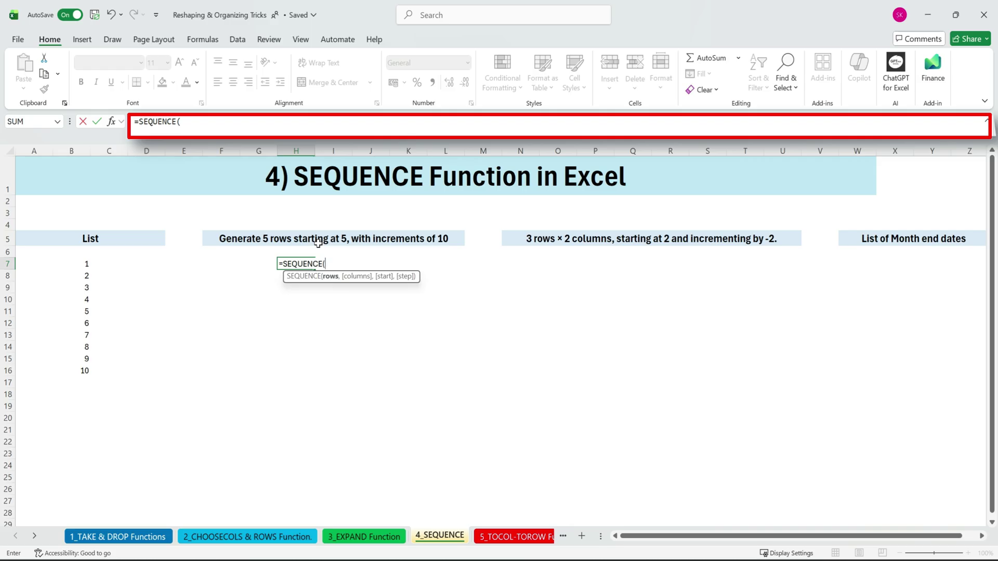
type("5,")
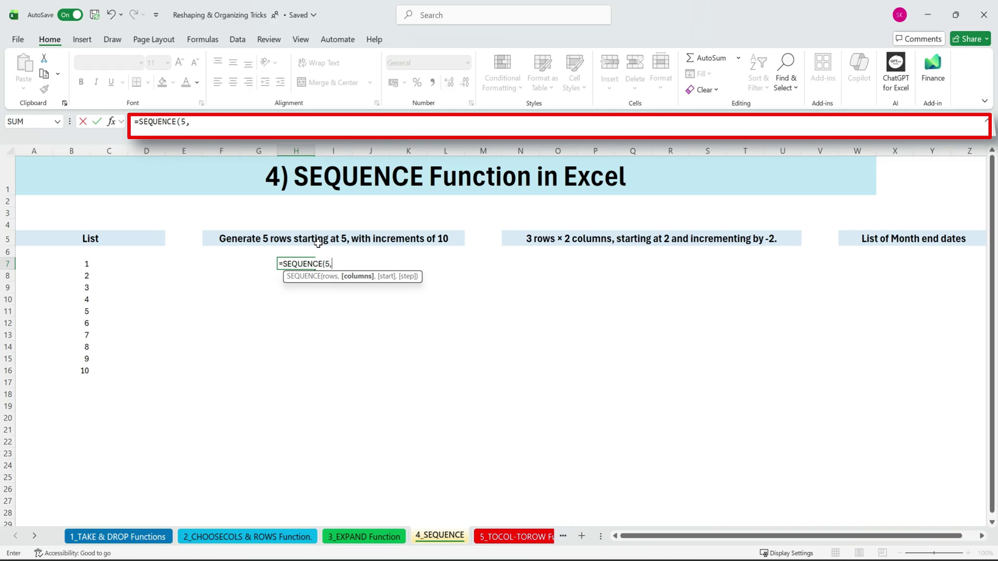
type("1,5,10")
key("Return")
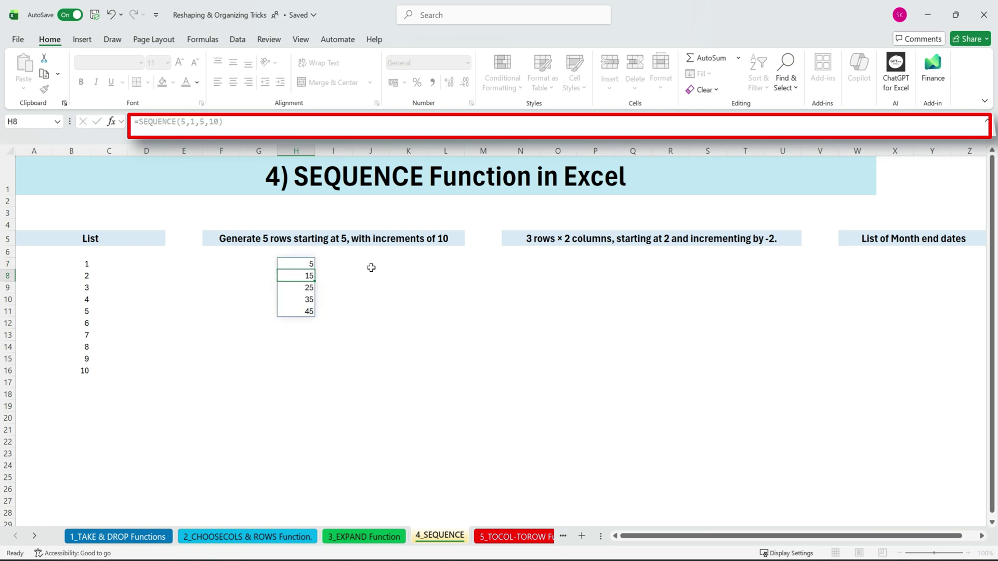
left_click_drag(308, 261, 308, 310)
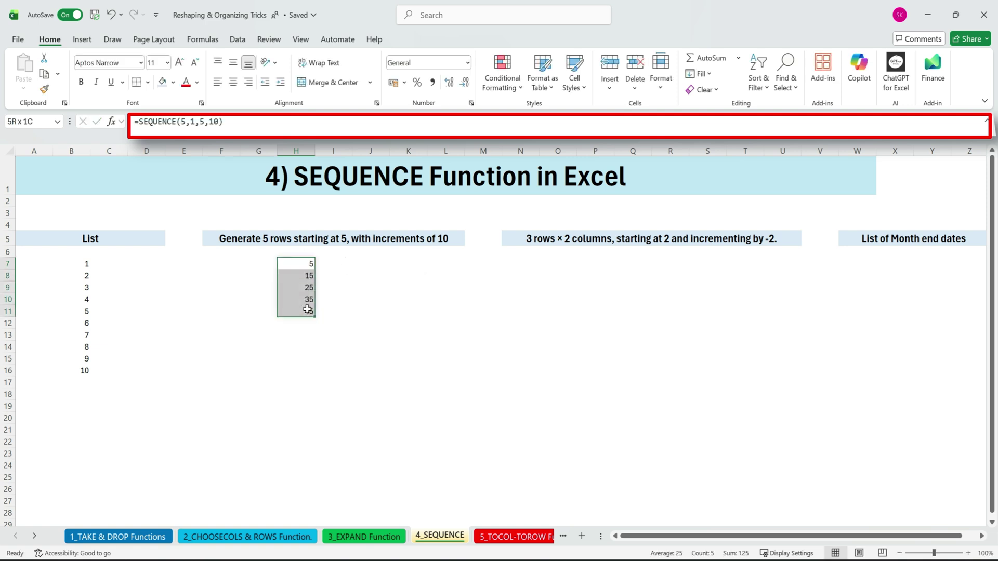
- Enter =SEQUENCE(3,2,2,-2) in P8, spilling a 3×2 grid from 2 down to -8
left_click(595, 275)
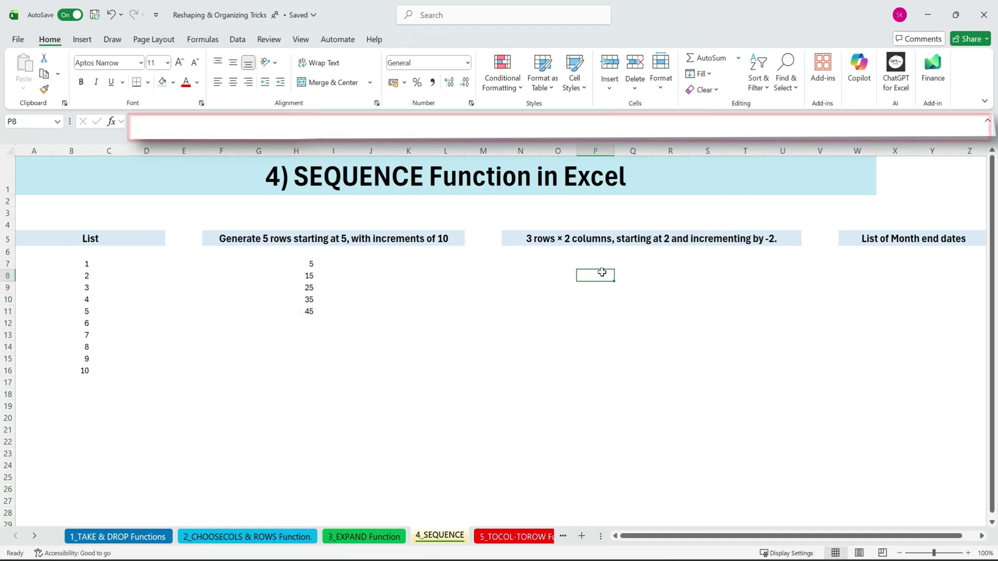
type("=se")
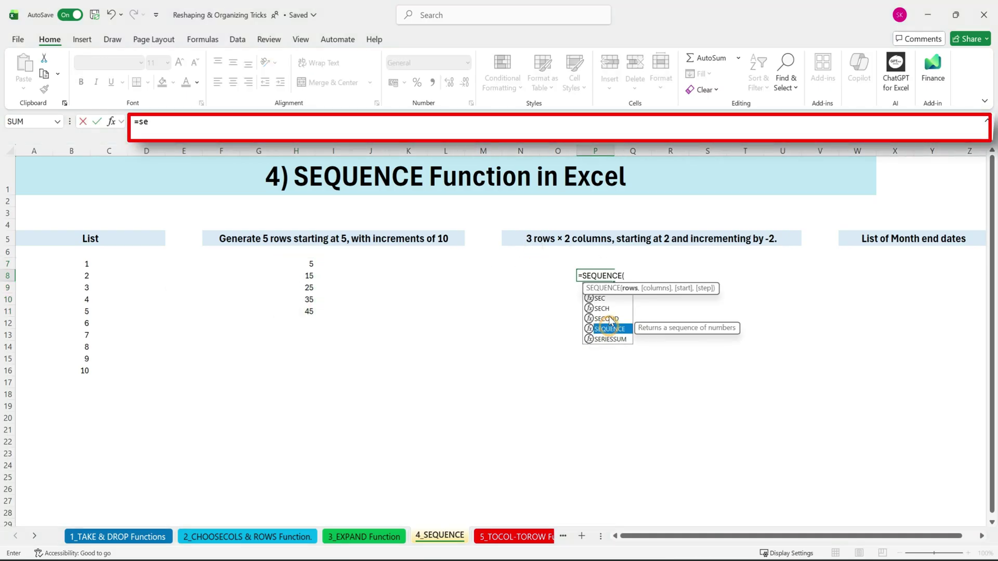
double_click(609, 329)
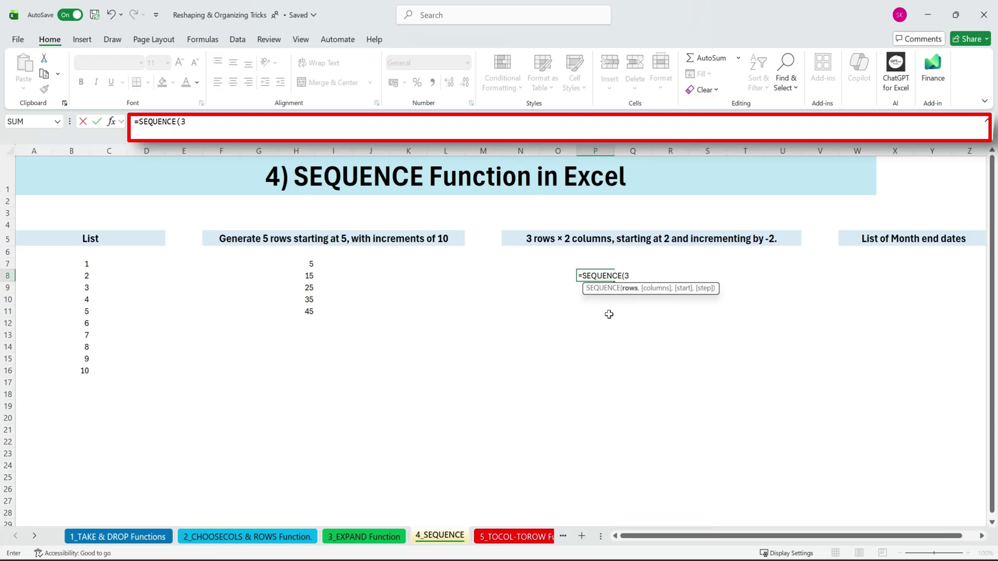
type(",2,")
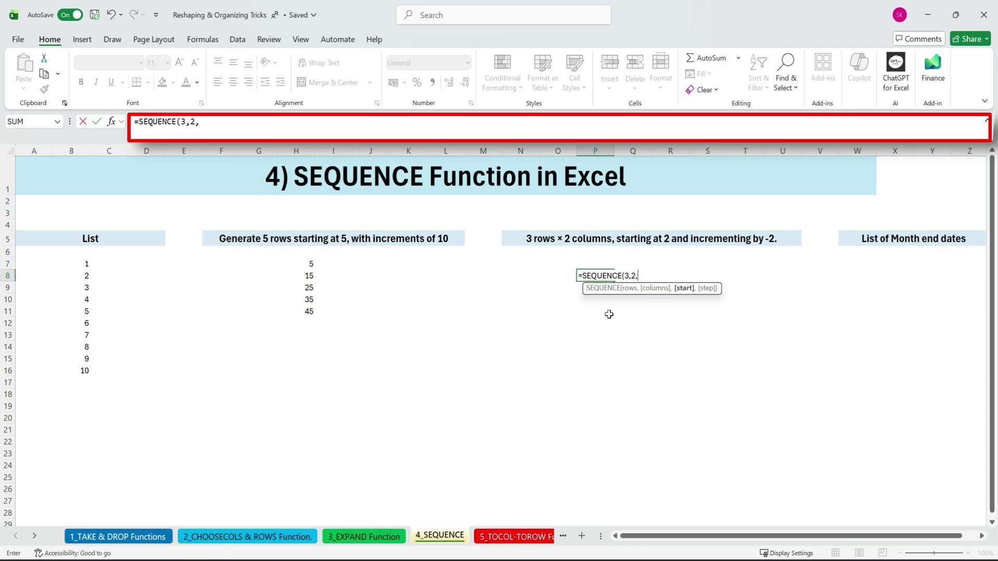
type("2,-2")
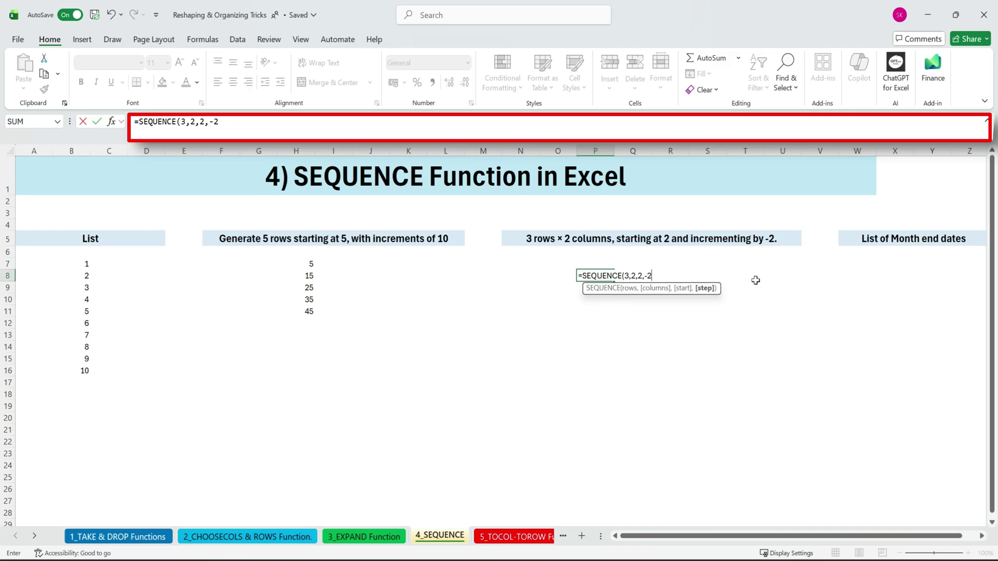
key("Return")
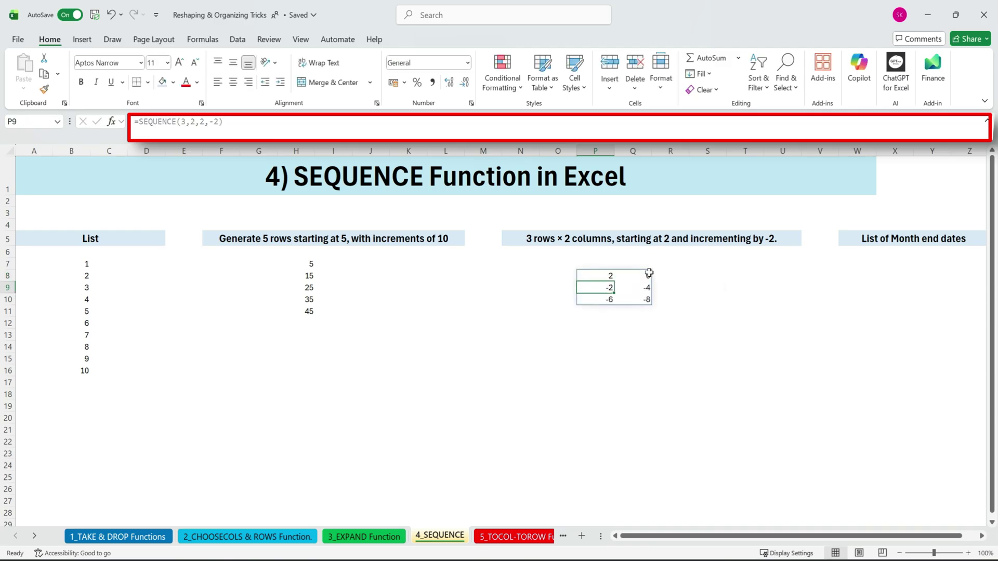
left_click_drag(603, 275, 646, 301)
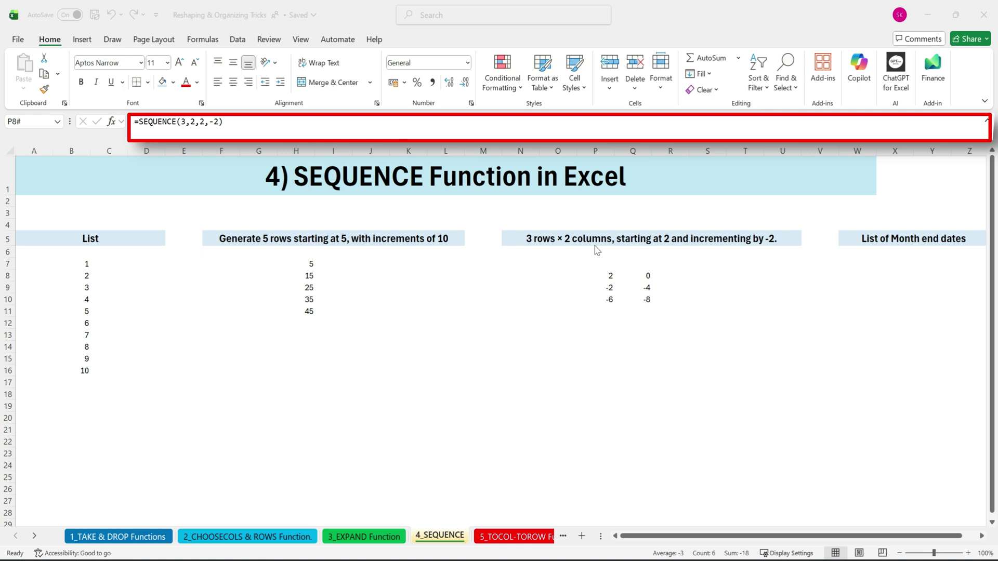
- Begin an EOMONTH formula in W7 using DATE(2026,1,1) and SEQUENCE(12 as arguments
left_click(817, 264)
type("=e")
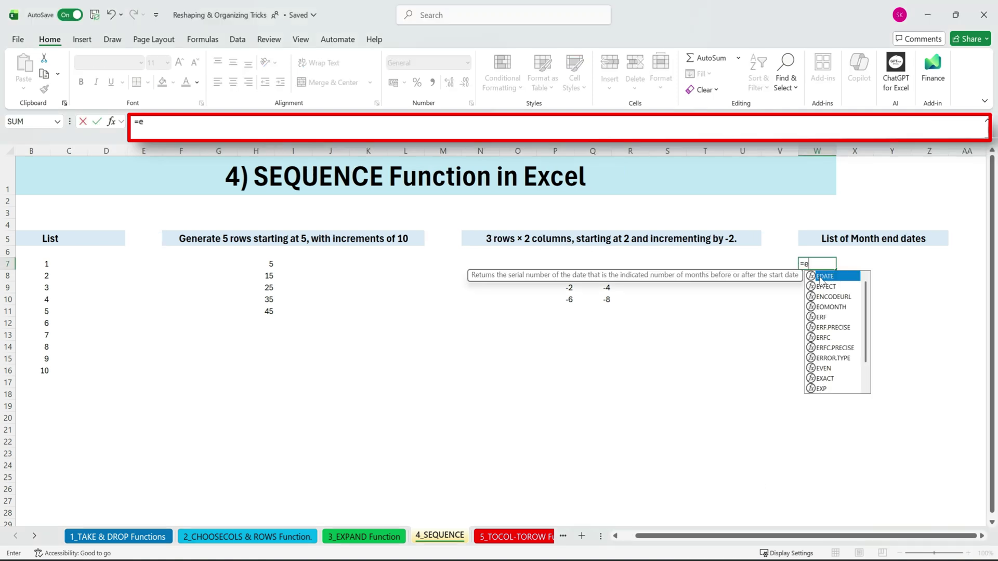
double_click(837, 307)
type("d")
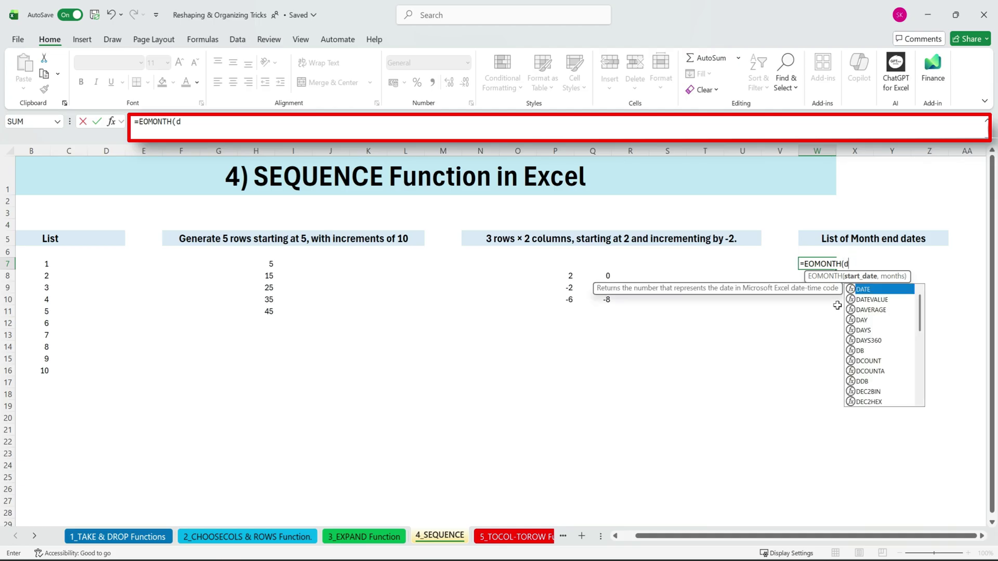
key("Tab")
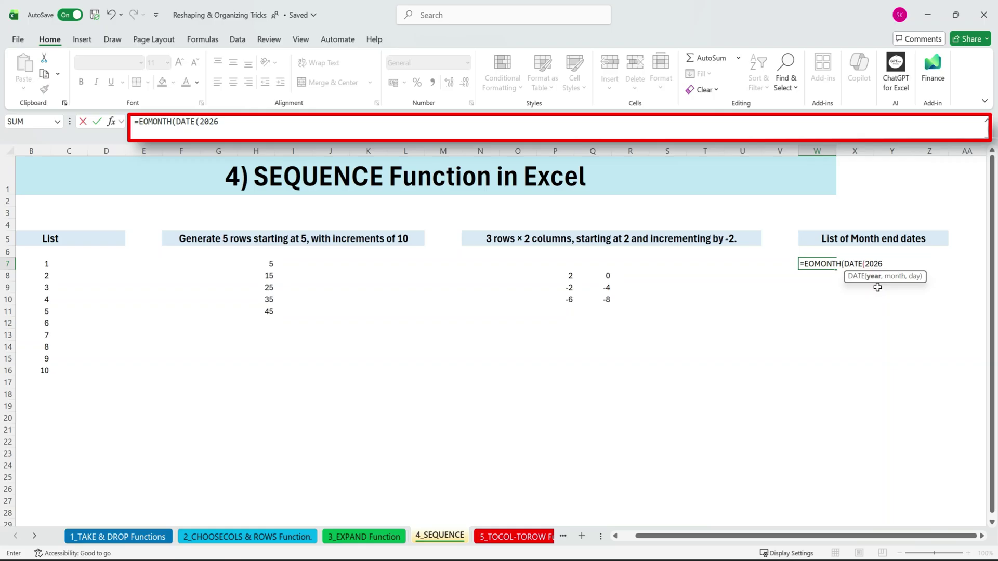
type("2026,1,1),")
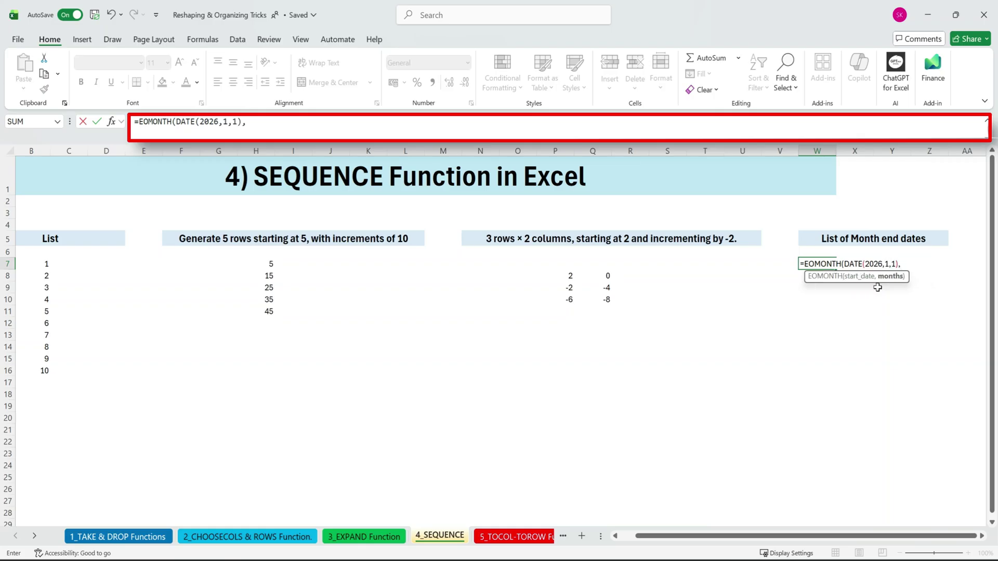
type("seq")
double_click(930, 288)
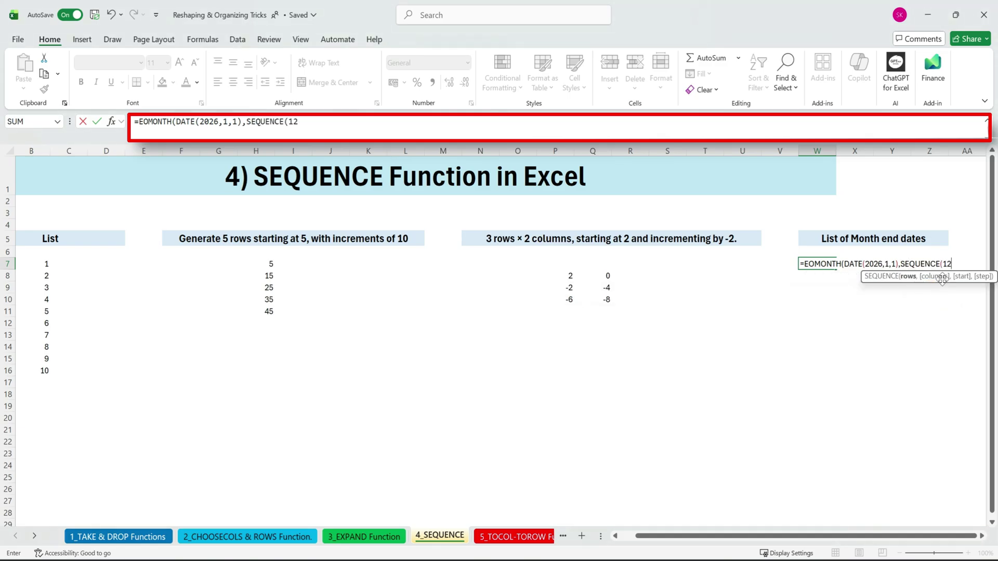
type("12,0")
- Complete =EOMONTH(DATE(2026,1,1),SEQUENCE(12,,0)), commit it, and select the spilled W7:W18
left_click(328, 124)
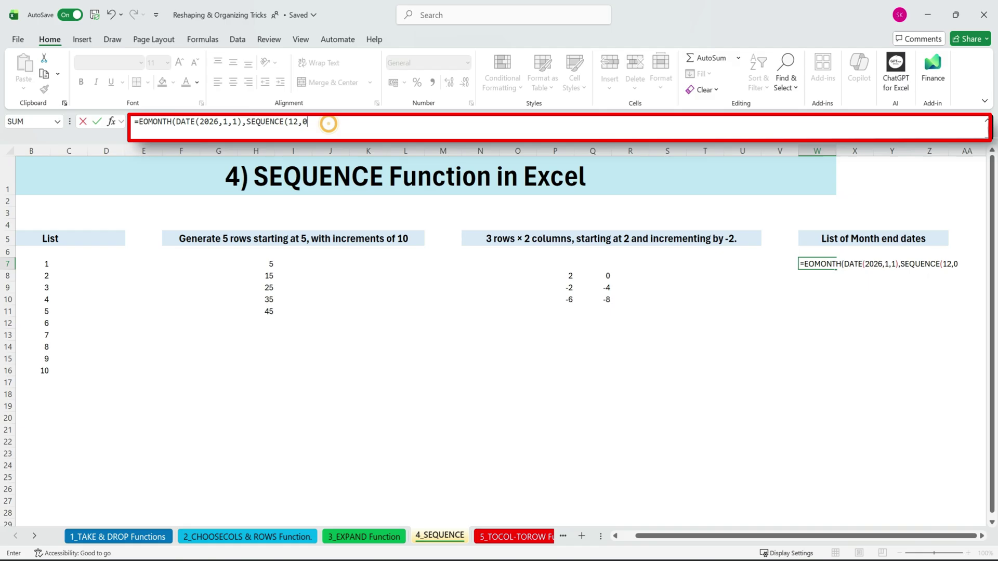
type(",0")
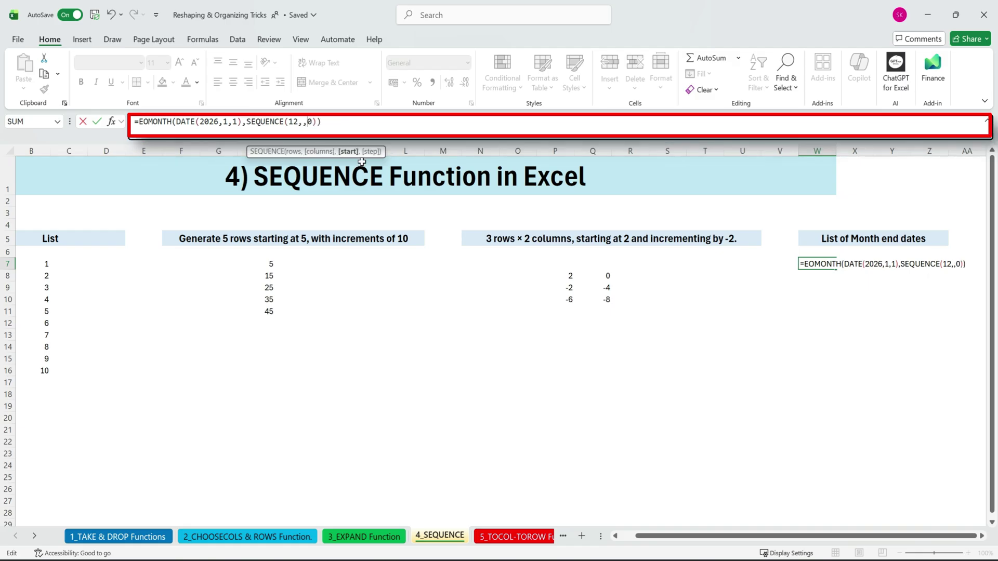
left_click(345, 124)
key("shift+Home")
left_click(330, 121)
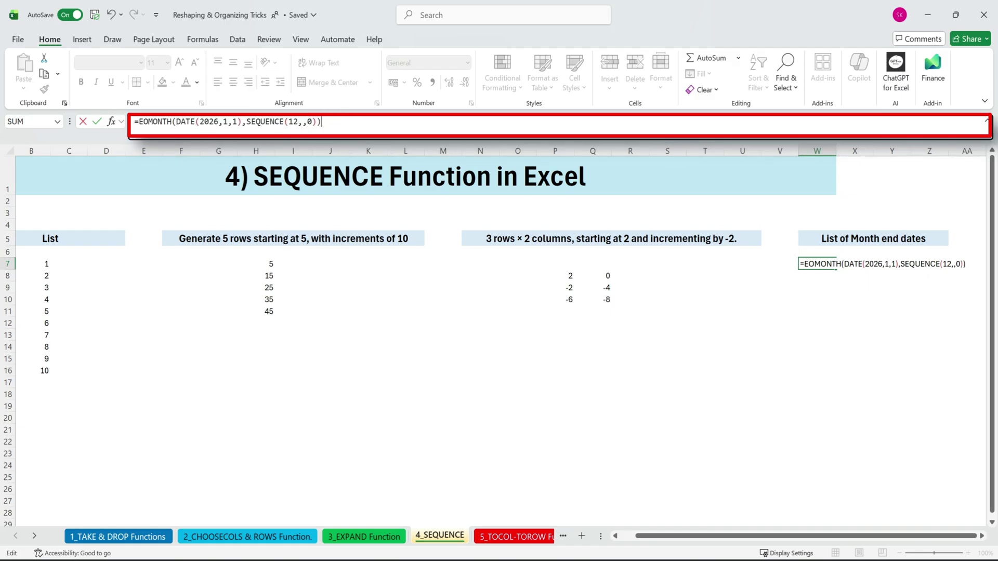
key("Return")
left_click_drag(818, 264, 821, 388)
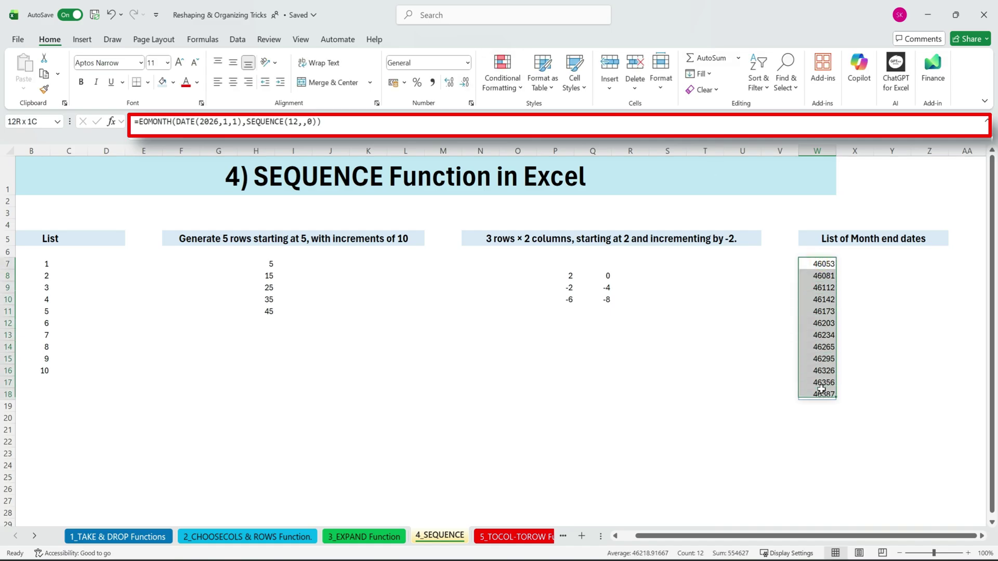
- Apply Short Date to W7:W18 so it reads 31/01/2026 through 31/12/2026
left_click(467, 63)
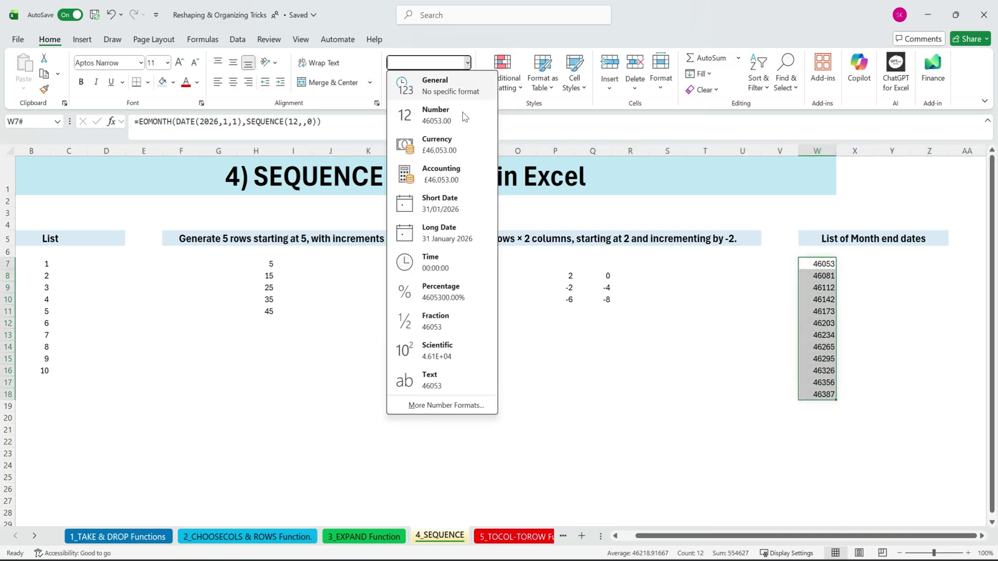
left_click(454, 207)
left_click(875, 296)
left_click_drag(828, 263, 832, 395)
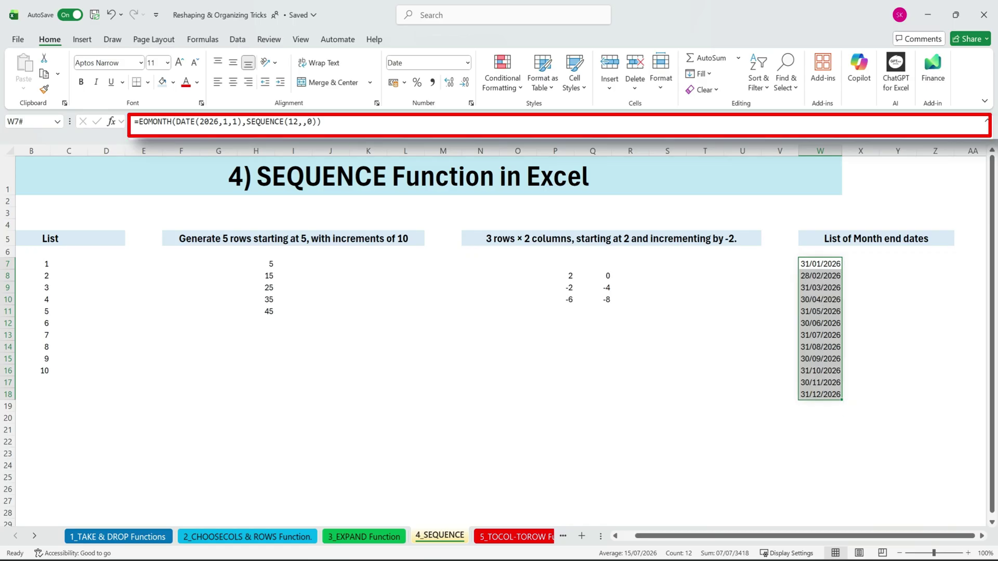
- Change the SEQUENCE count in the month-end formula from 12 to 24
left_click(294, 122)
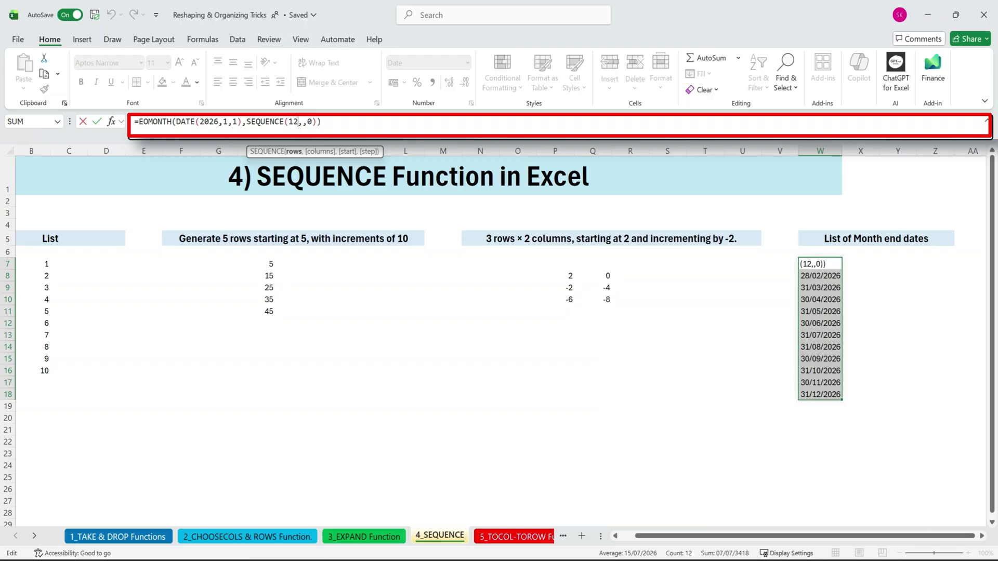
key("BackSpace")
key("BackSpace")
type("24")
key("Return")
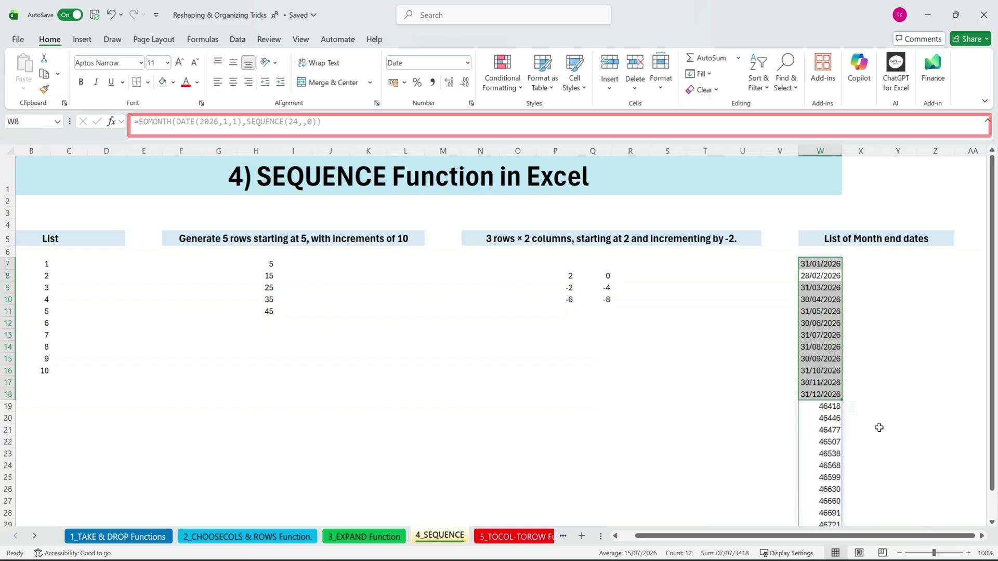
- Format the new results in W19:W30 as Short Date, ending at 31/12/2027
left_click(831, 404)
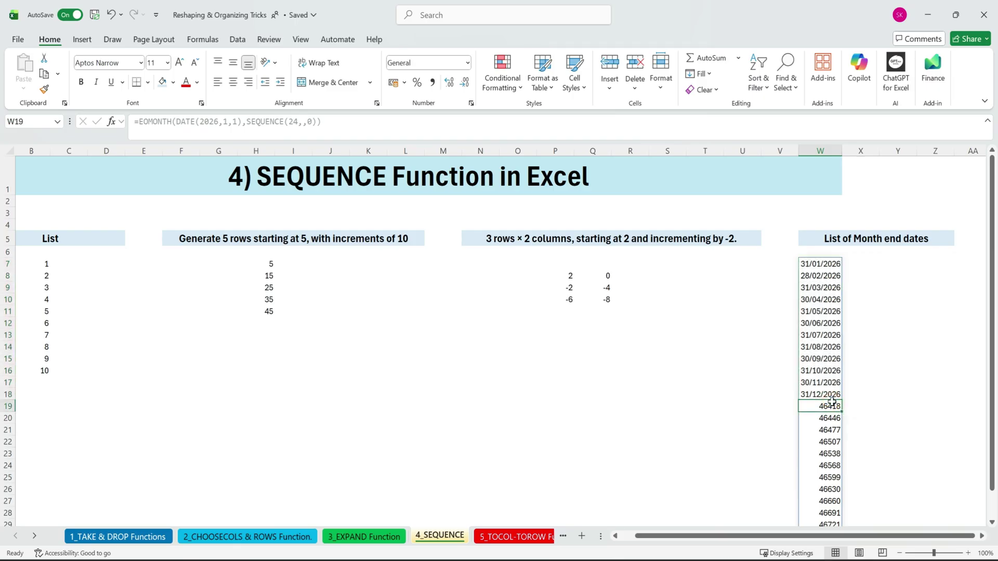
left_click_drag(831, 406, 826, 523)
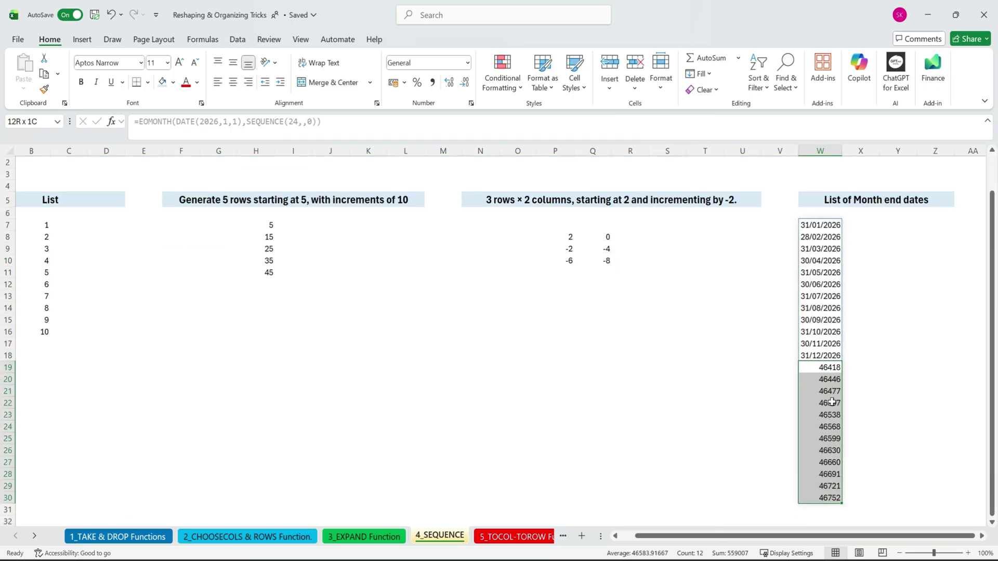
left_click(467, 62)
left_click(422, 203)
left_click(899, 391)
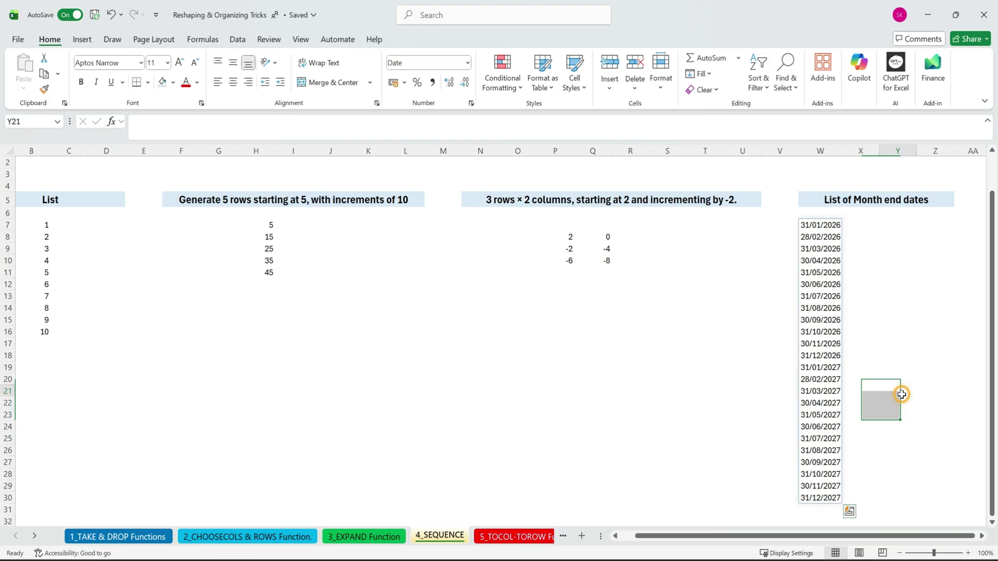
left_click_drag(828, 367, 849, 509)
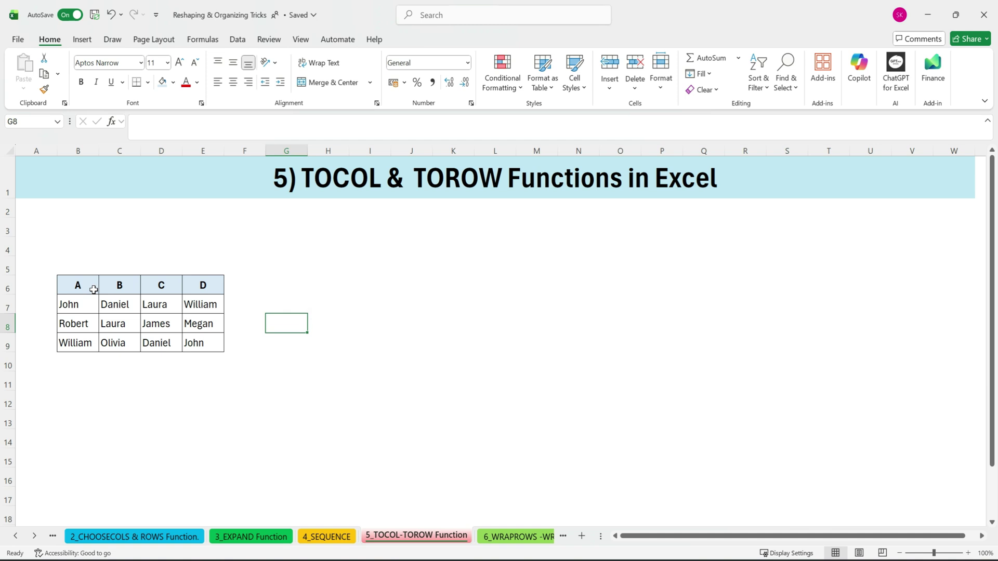
- Enter =TOCOL(B7:E9) in I6 so the twelve names spill down column I
left_click(86, 301)
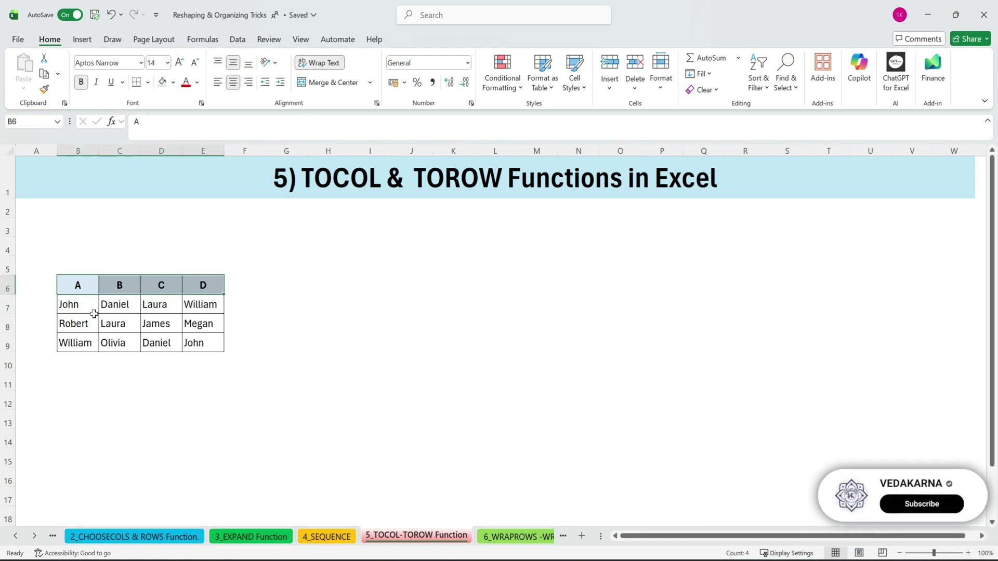
left_click_drag(74, 306, 214, 338)
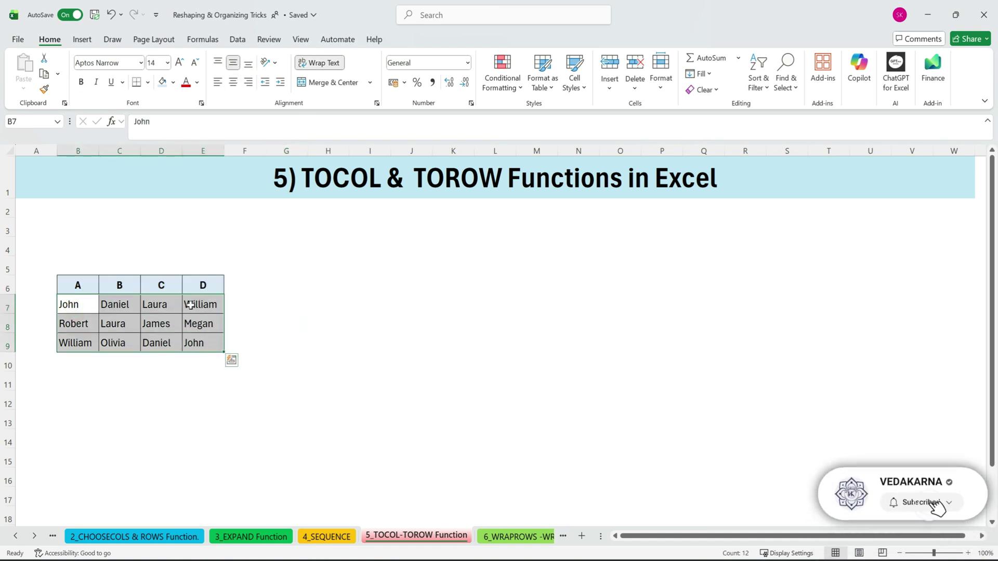
left_click(347, 268)
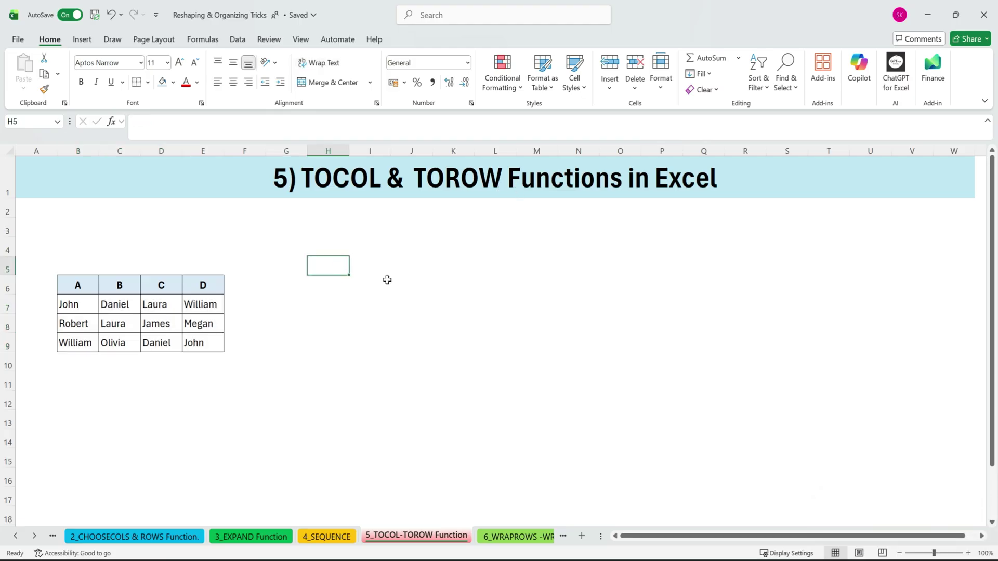
left_click(353, 283)
type("=")
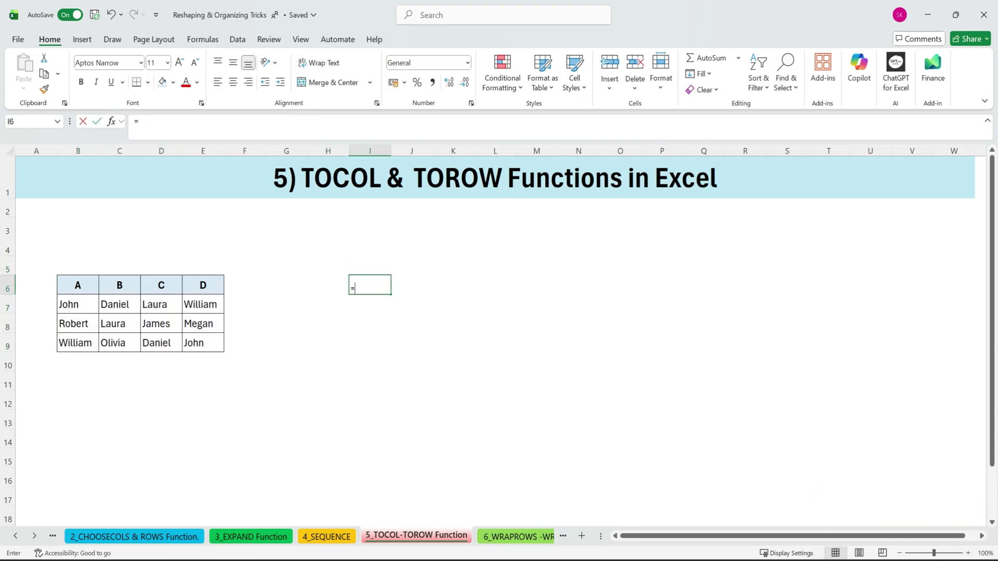
type("to")
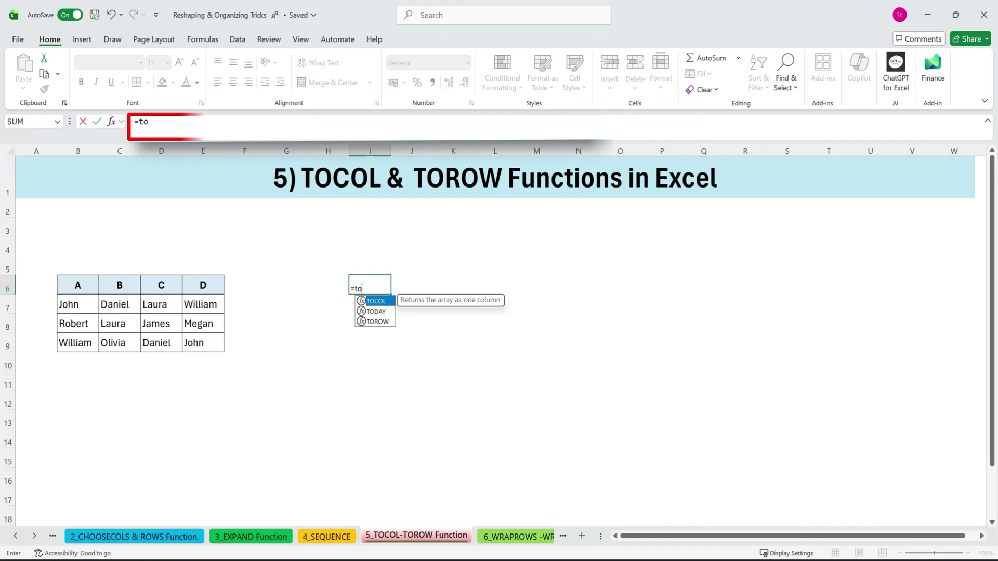
double_click(372, 303)
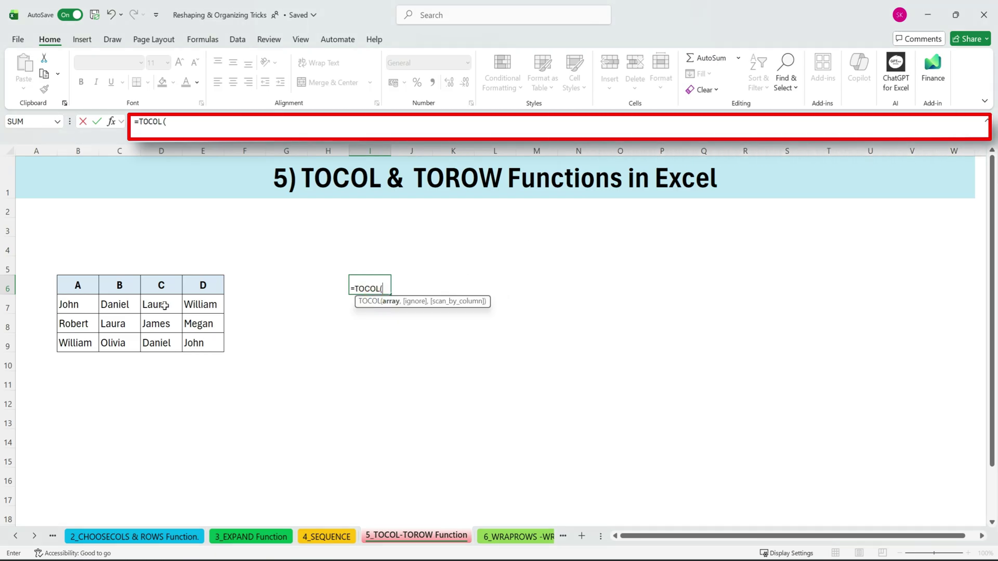
left_click_drag(88, 307, 209, 343)
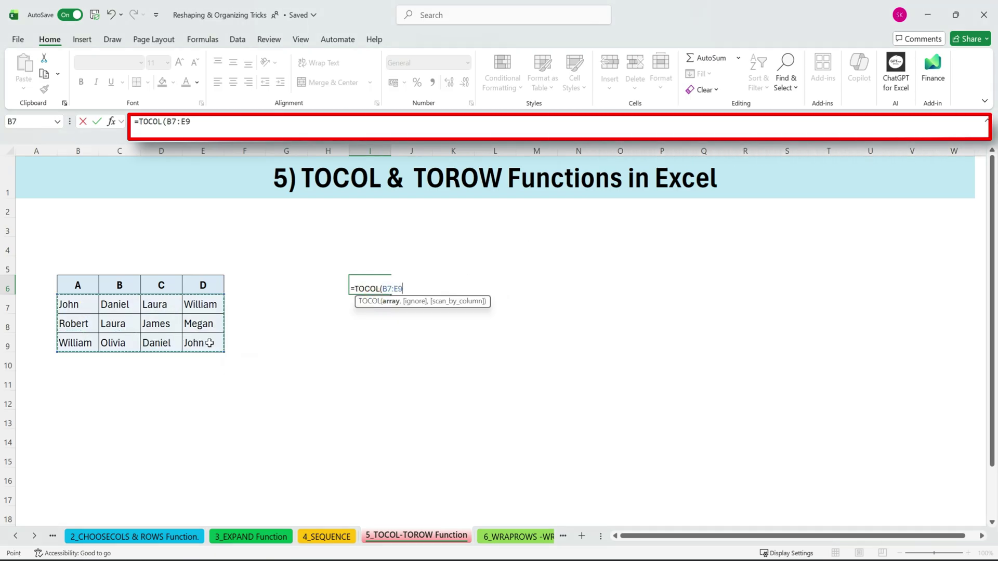
key("Return")
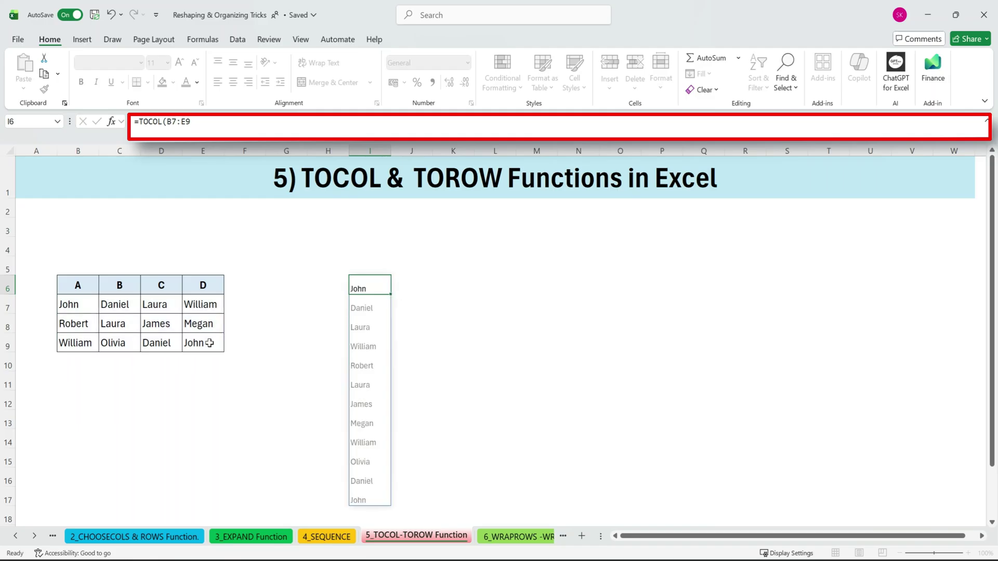
left_click_drag(380, 286, 390, 500)
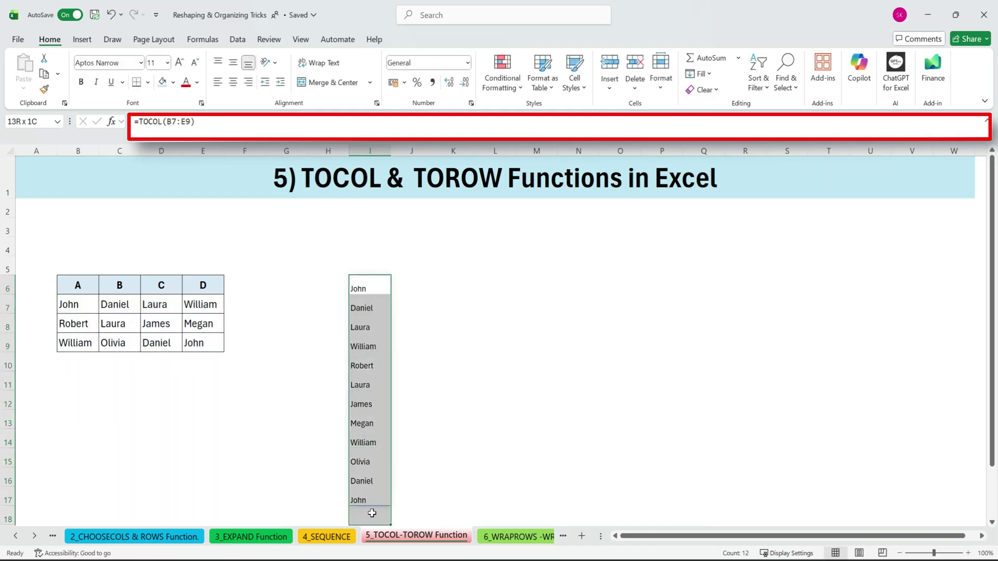
- Compare the duplicate William entries in B9 and E7 against the TOCOL result in I6
left_click(370, 150)
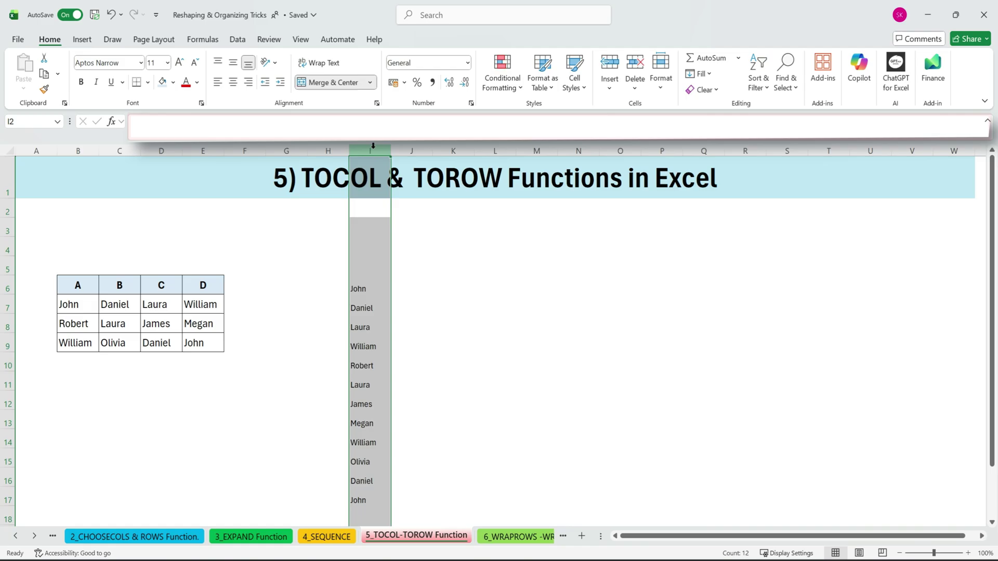
left_click(423, 254)
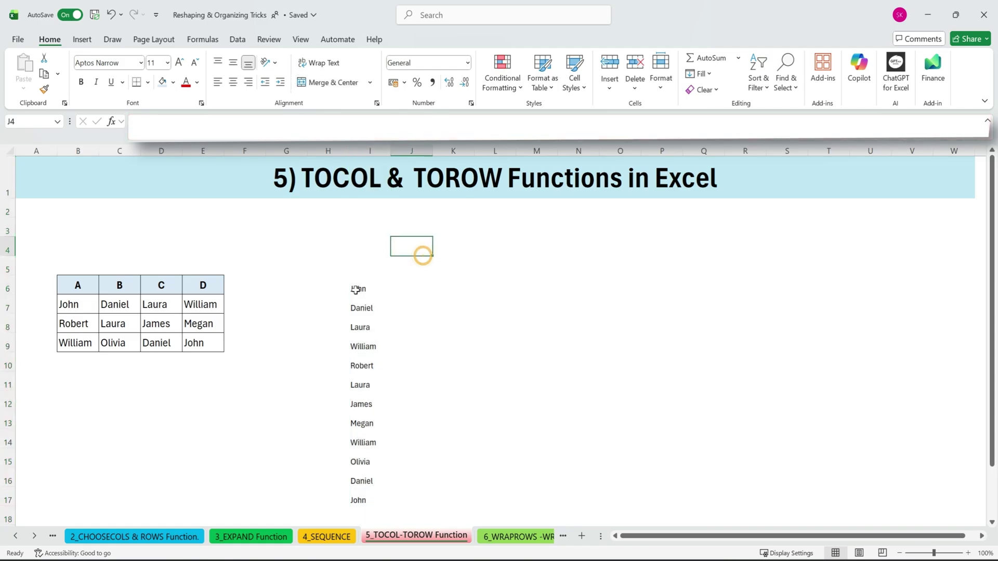
mouse_move(70, 304)
left_mouse_down()
mouse_move(181, 351)
mouse_move(223, 357)
left_mouse_up()
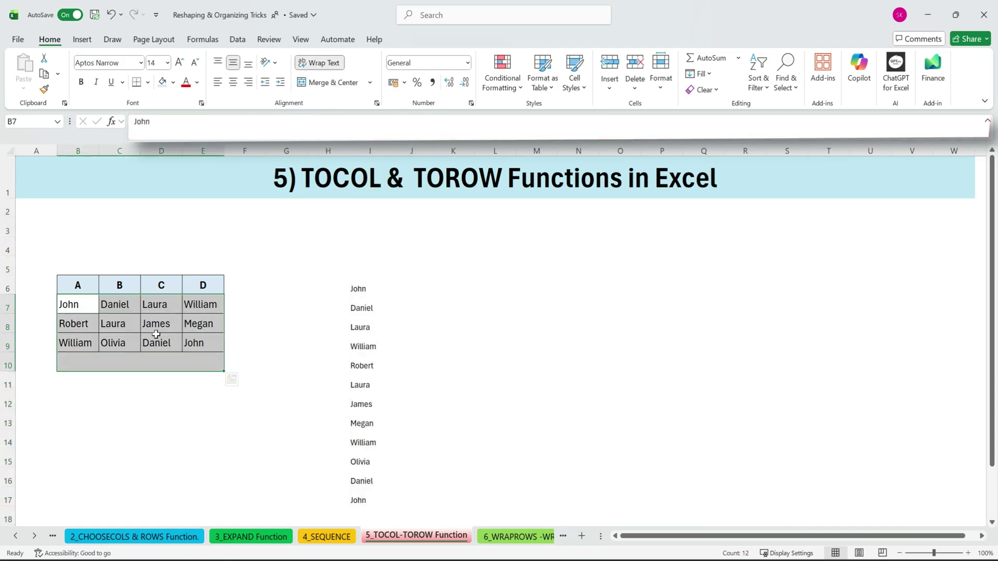
left_click(248, 327)
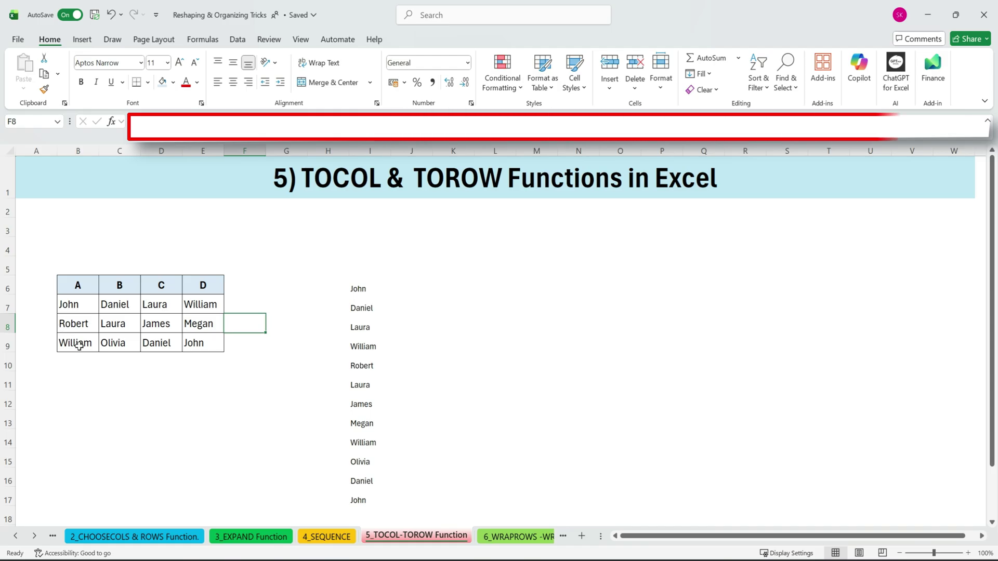
left_click(73, 343)
left_click(194, 306, "ctrl")
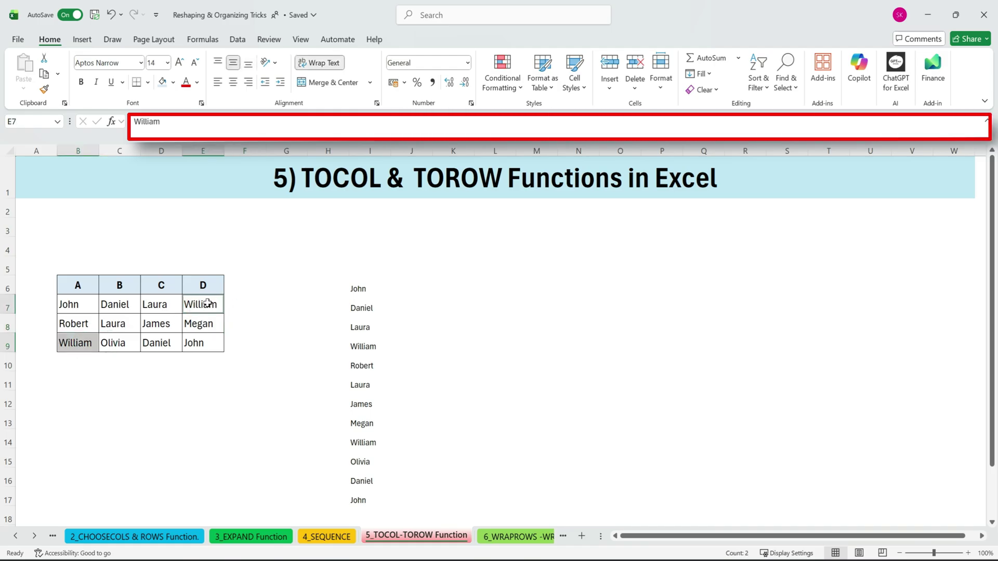
left_click(376, 289)
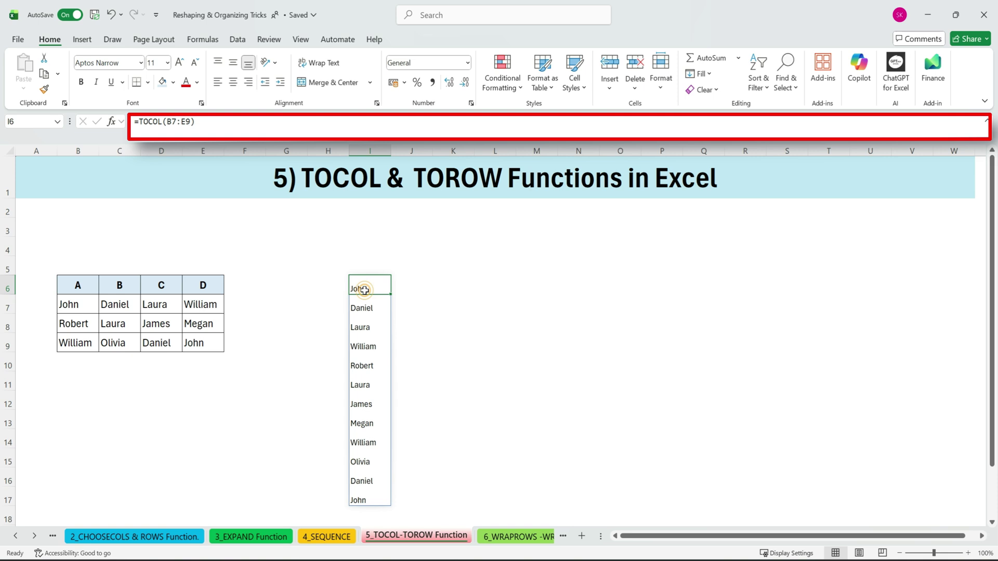
- Change I6 to =UNIQUE(TOCOL(B7:E9)), accepting the bracket correction, leaving eight distinct names
double_click(374, 288)
left_click(137, 121)
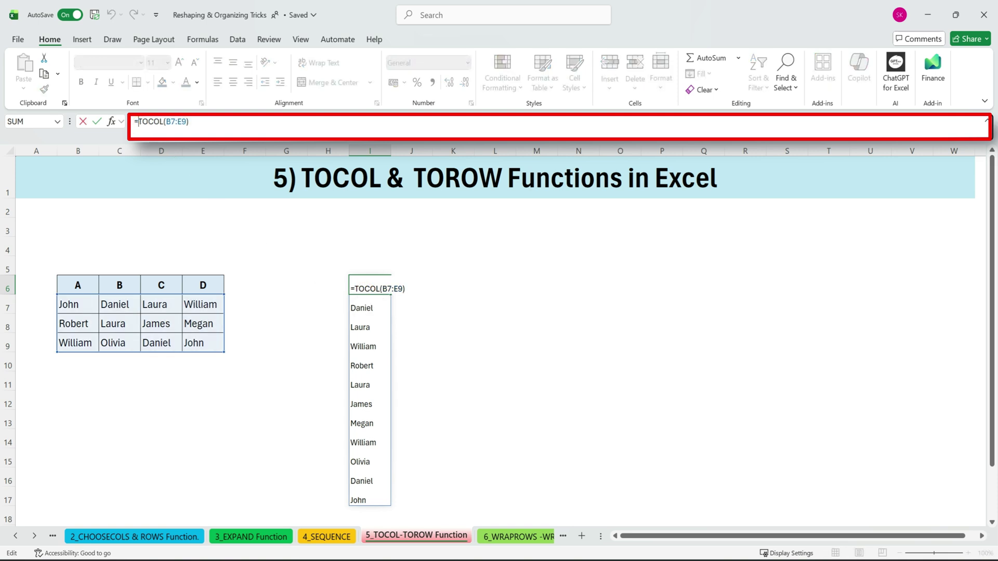
type("un")
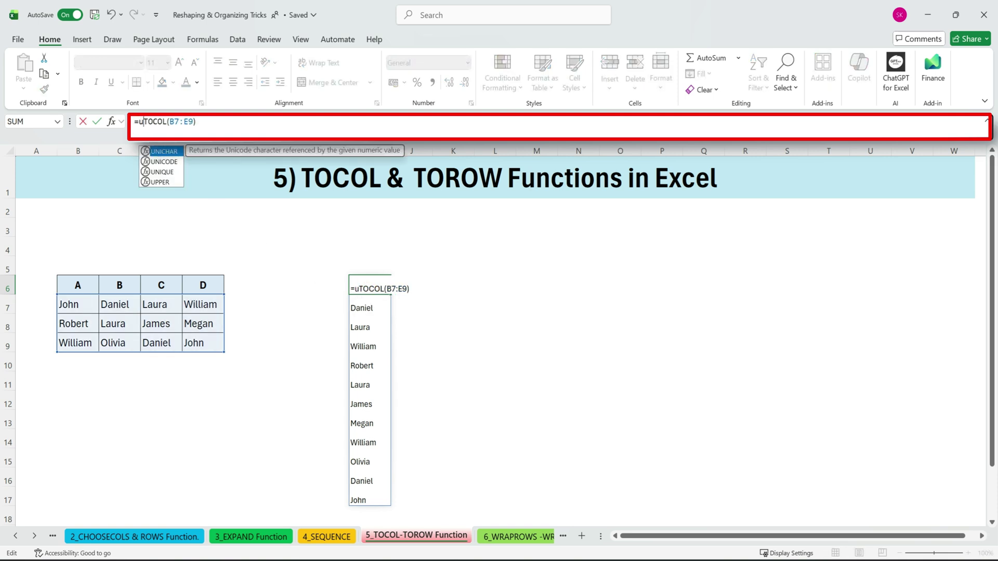
double_click(165, 172)
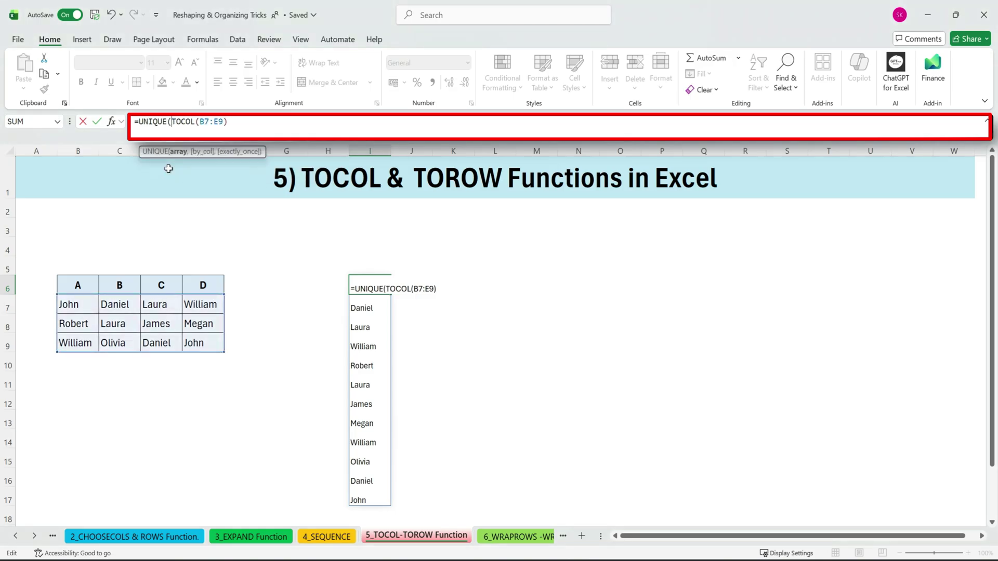
key("Return")
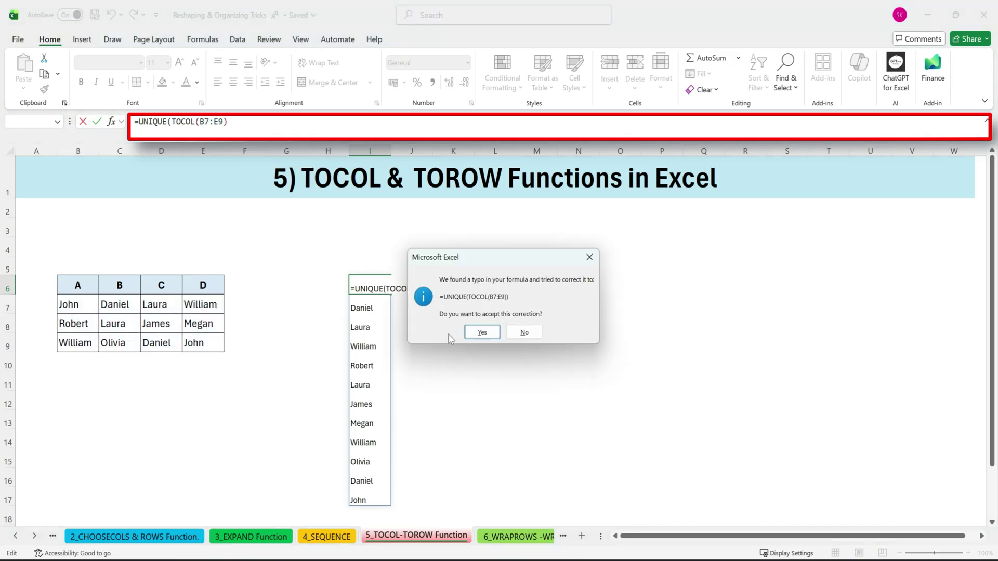
left_click(483, 333)
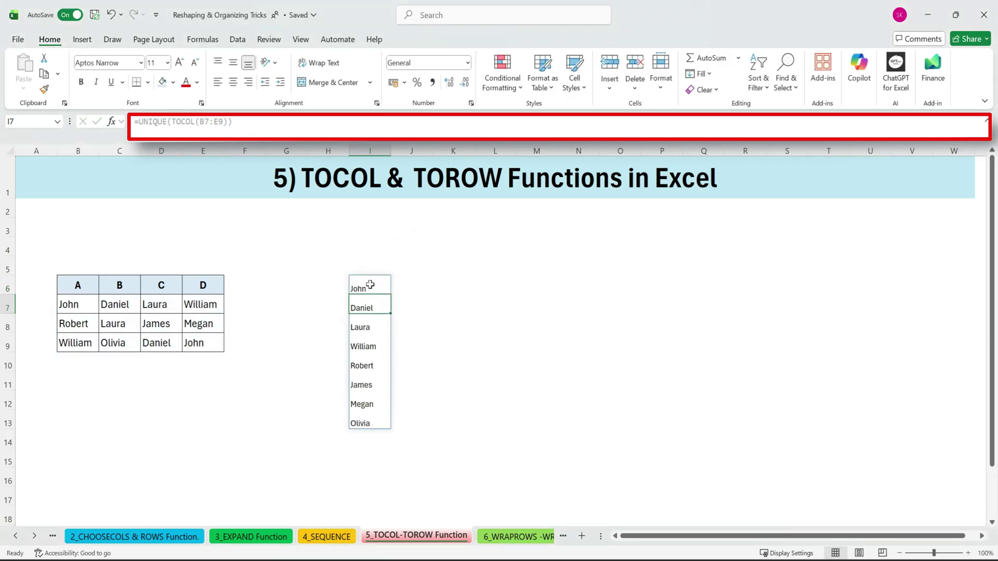
left_click_drag(369, 285, 372, 423)
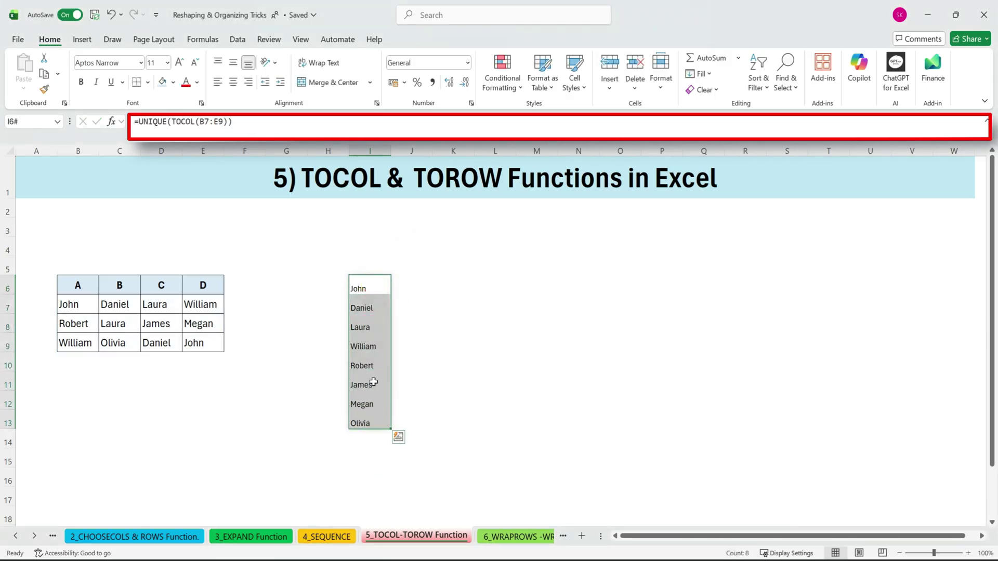
left_click(206, 414)
- Enter =TOROW(B7:E9) in K6 so all twelve names spill across row 6
left_click(470, 291)
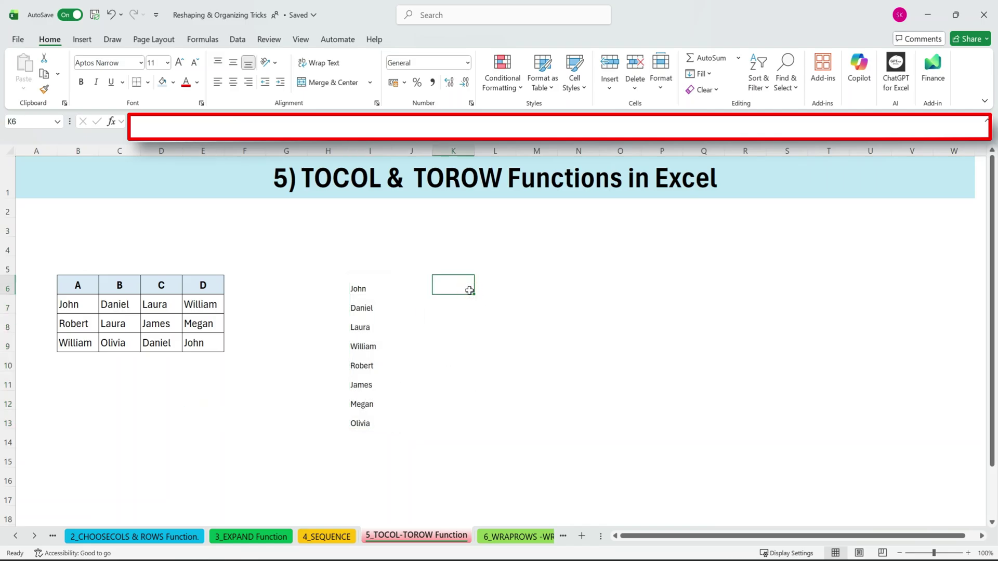
type("=tr")
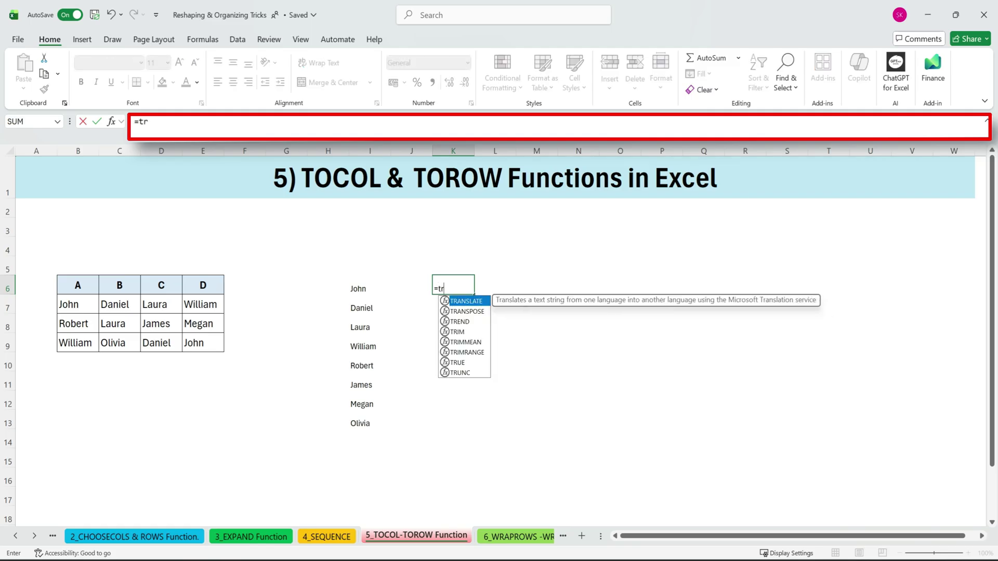
key("BackSpace")
type("or")
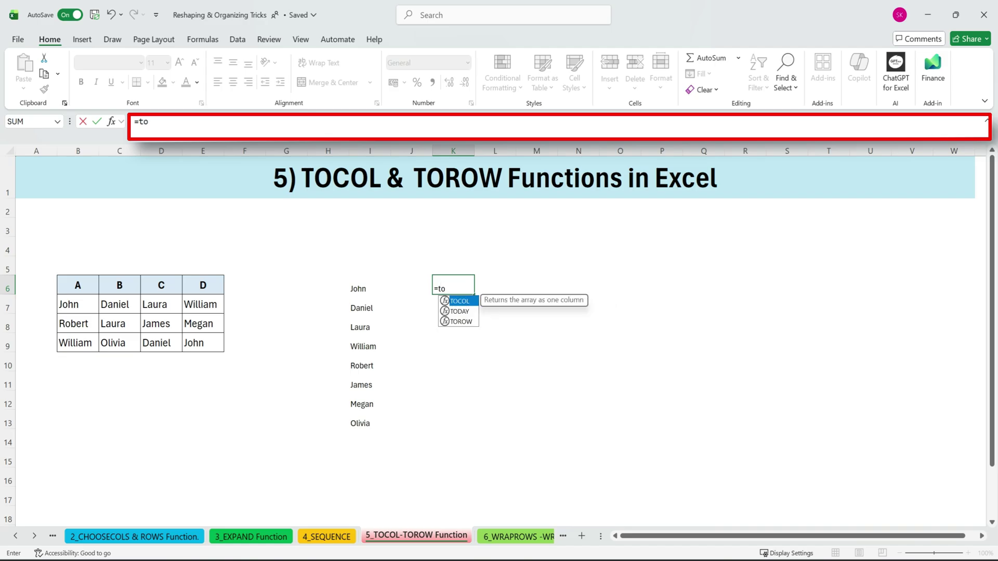
double_click(488, 302)
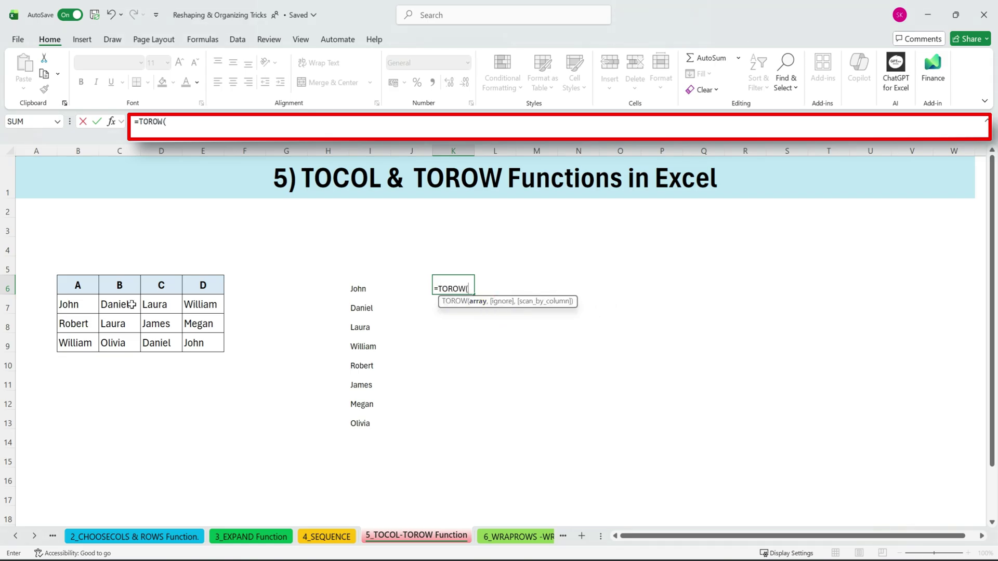
left_click_drag(78, 304, 203, 339)
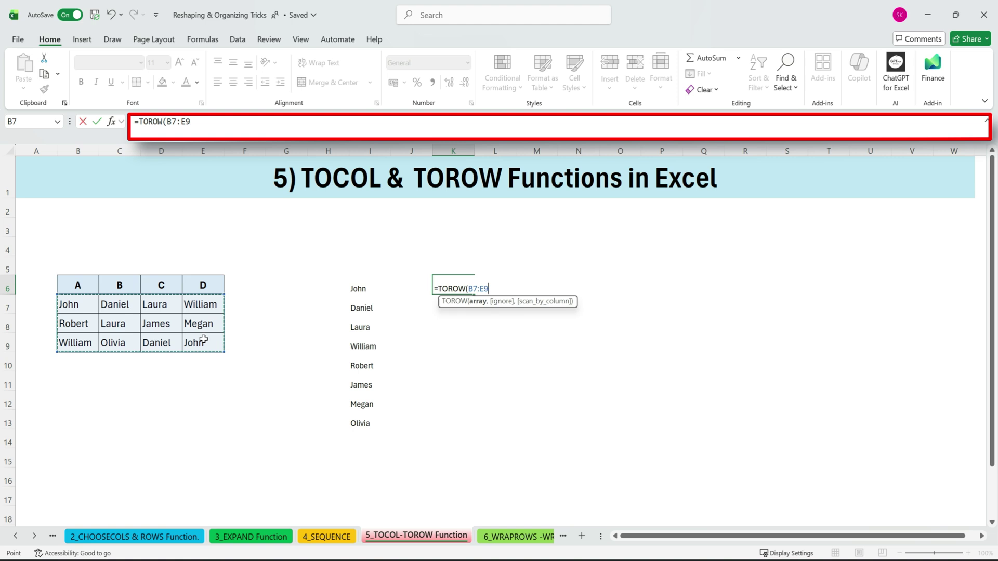
key("Return")
key("Return")
left_click_drag(455, 288, 910, 301)
left_click(463, 288)
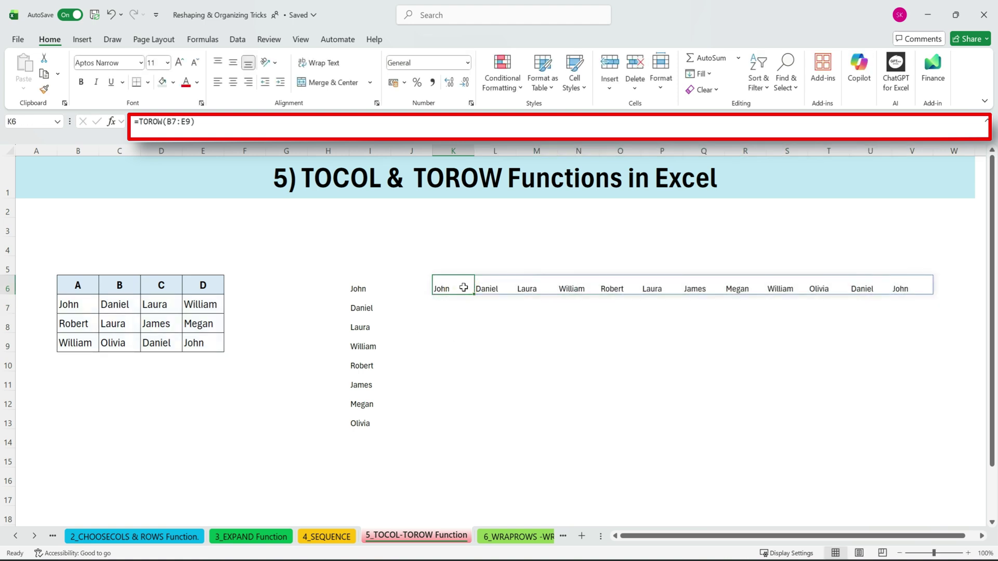
- Change K6 to =UNIQUE(TOROW(B7:E9),TRUE) to keep only the eight unique names
left_click(137, 122)
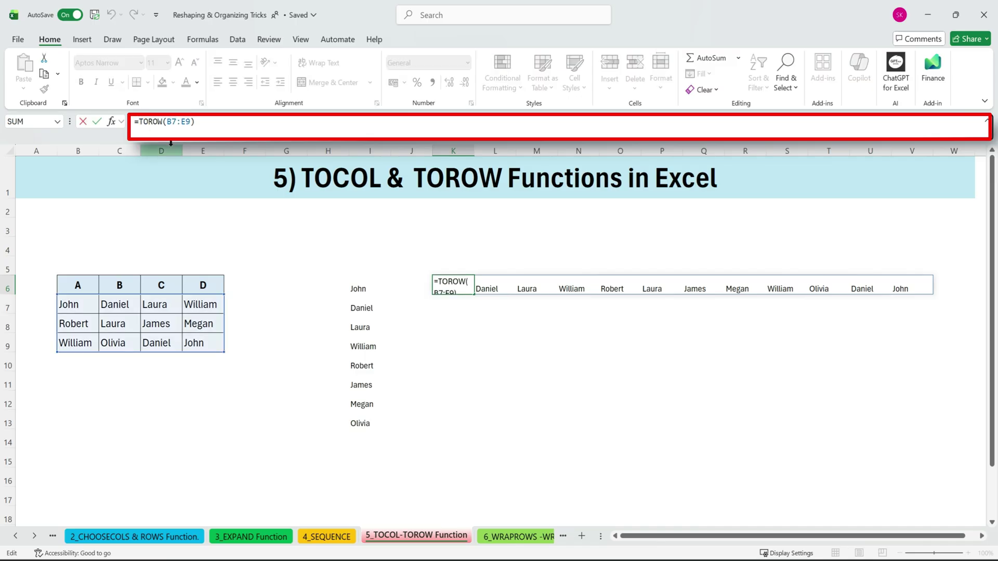
type("un")
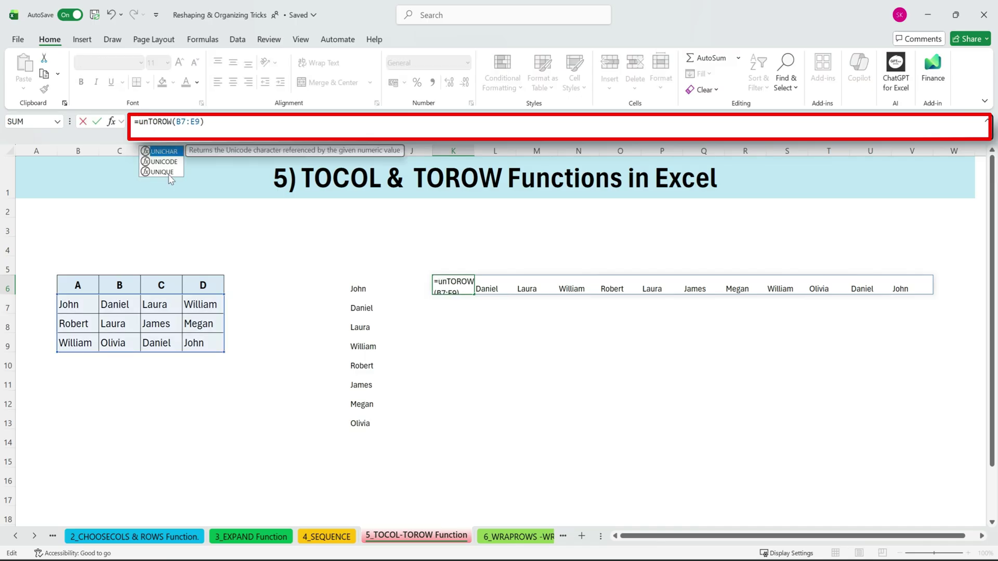
left_click(163, 172)
key("Tab")
key("End")
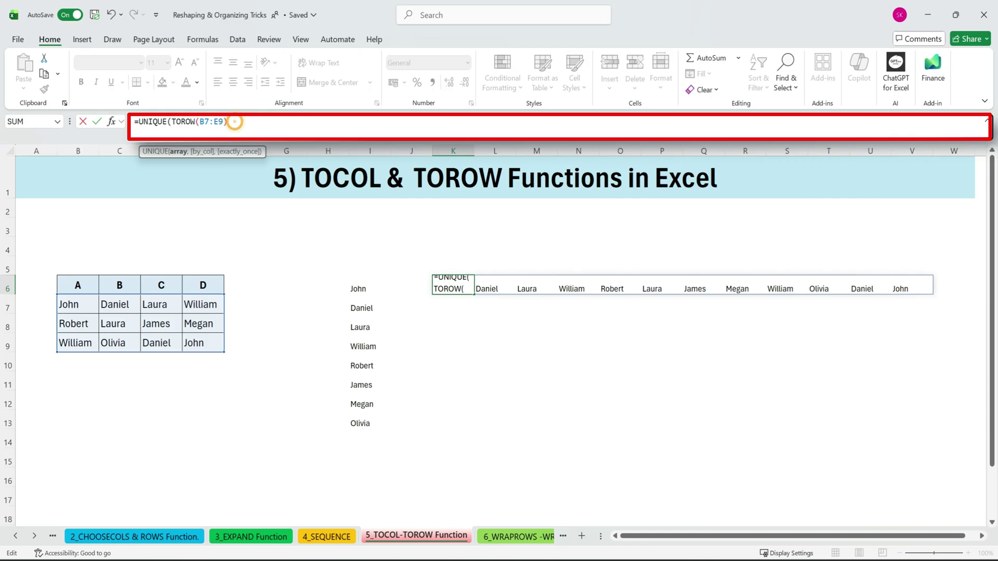
type(",")
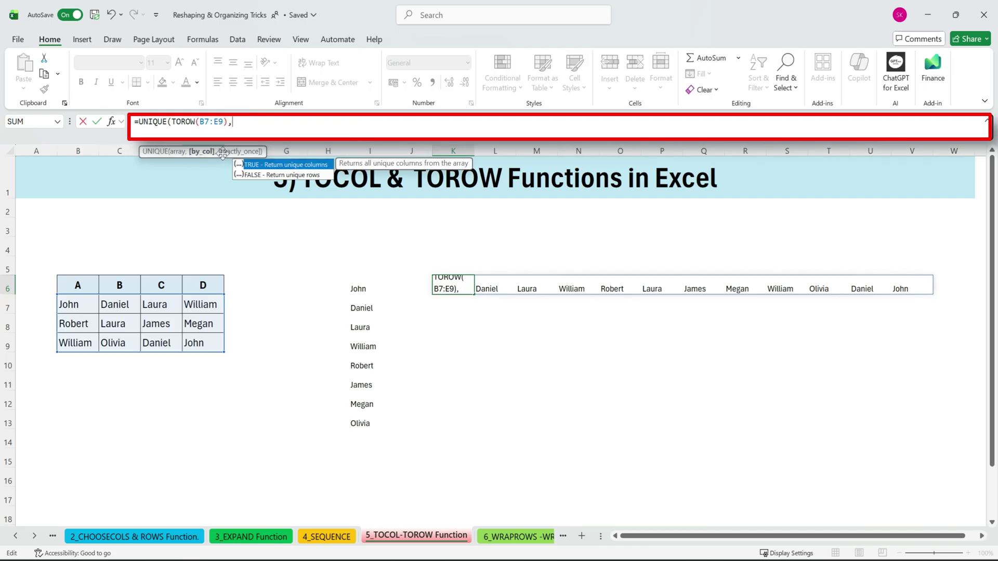
double_click(297, 165)
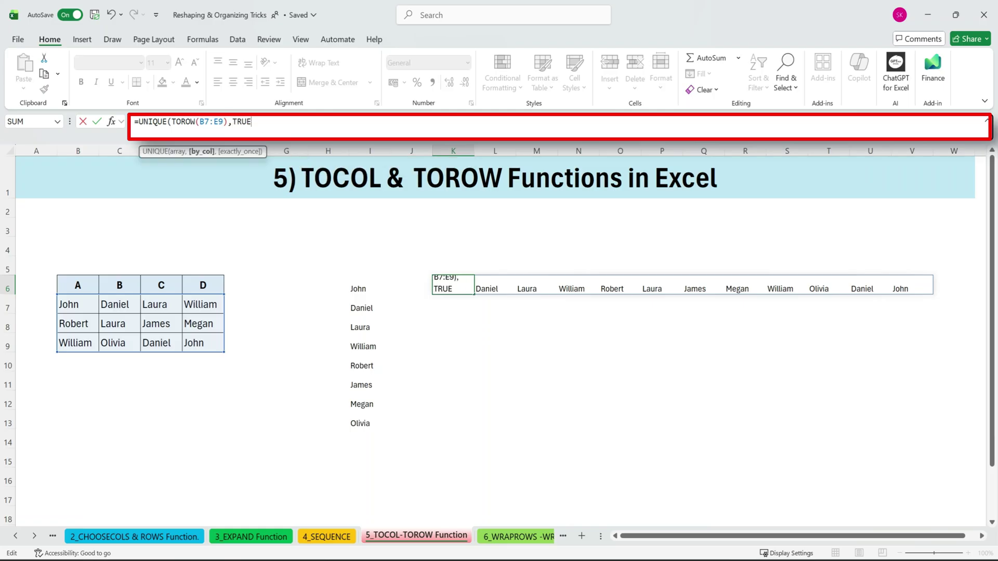
key("Return")
- Review unique names K6:R6 beside the source table, then open the 6_WRAPROWS -WRAPCOLS Functions sheet
left_click_drag(450, 289, 747, 286)
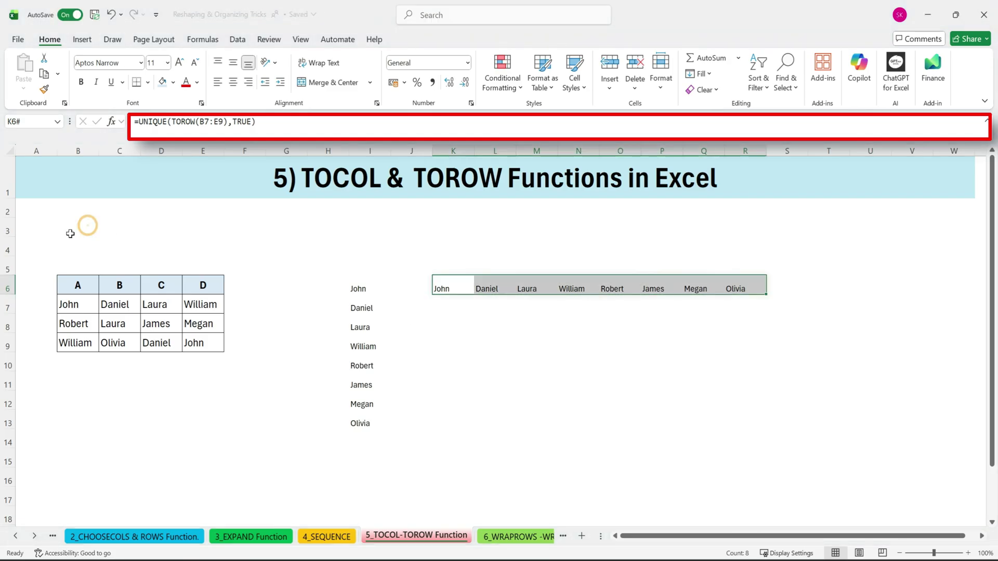
left_click_drag(84, 223, 748, 403)
left_click(509, 541)
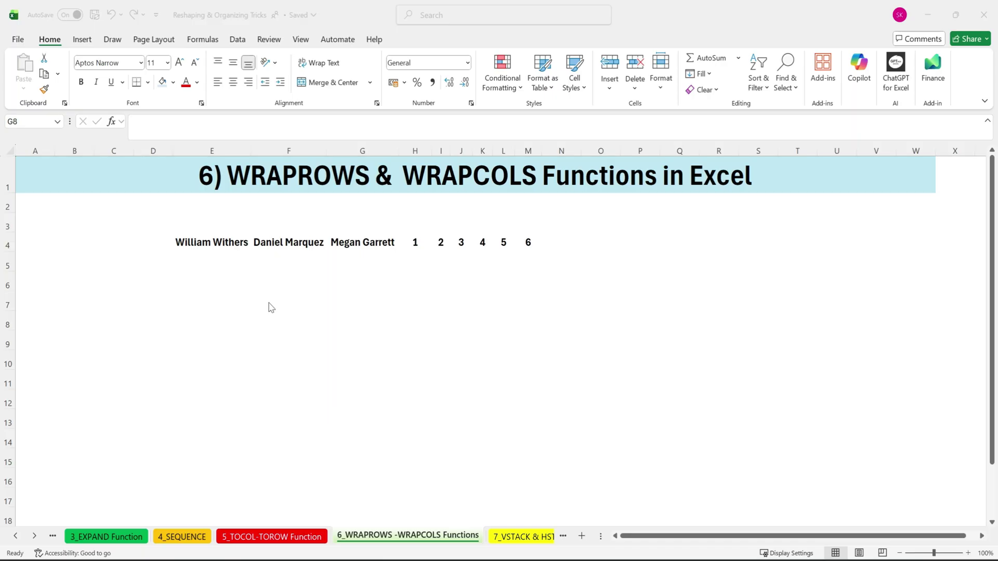
left_click_drag(178, 232, 535, 260)
left_click_drag(411, 238, 550, 243)
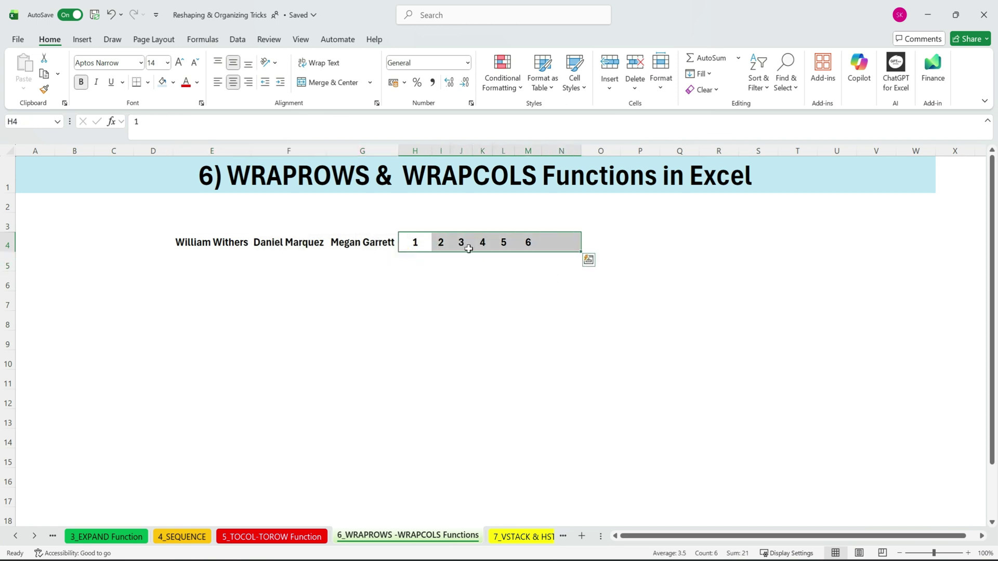
left_click(194, 256)
left_click(292, 251)
left_click(360, 254)
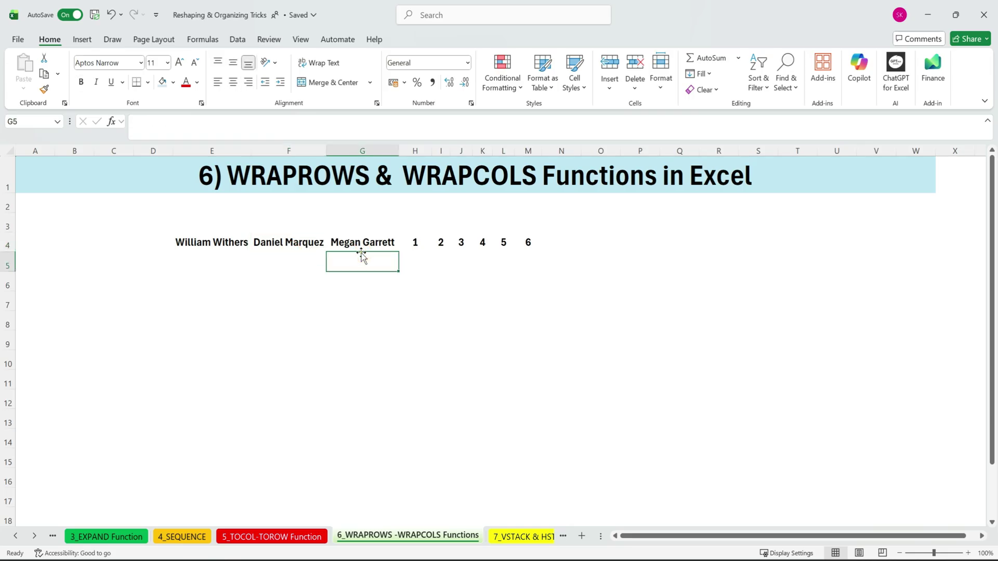
left_click_drag(566, 238, 486, 243)
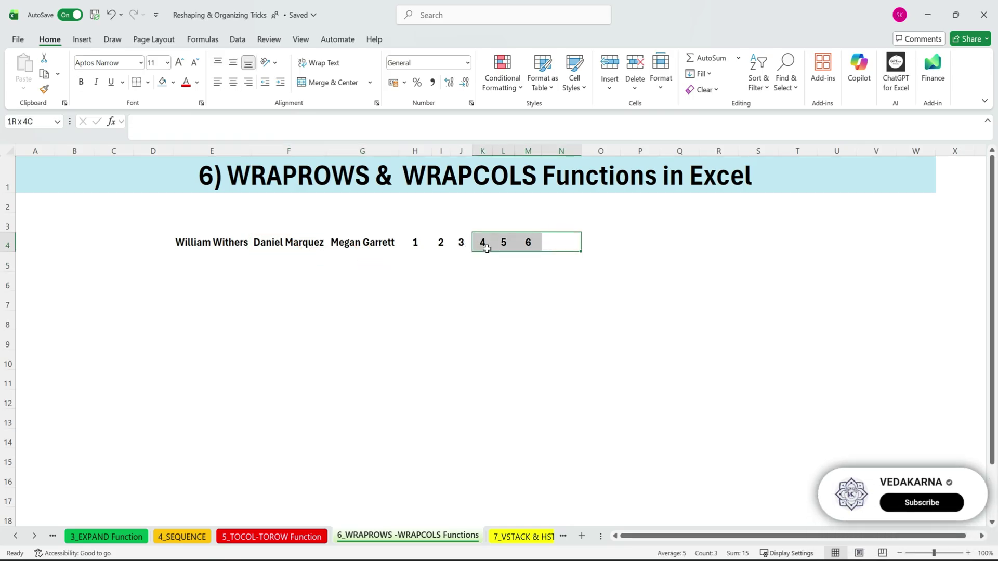
left_click_drag(216, 296, 388, 297)
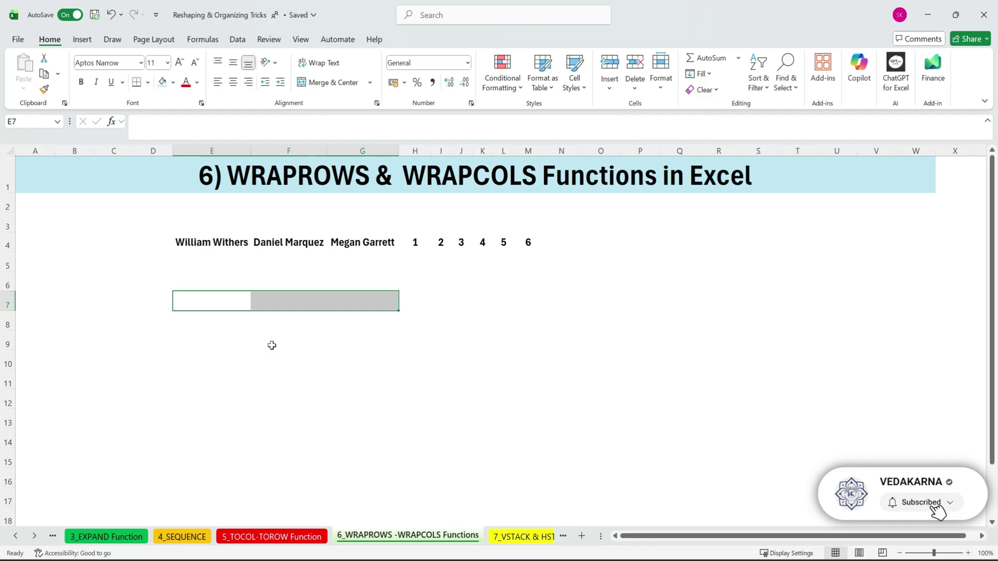
left_click(194, 318)
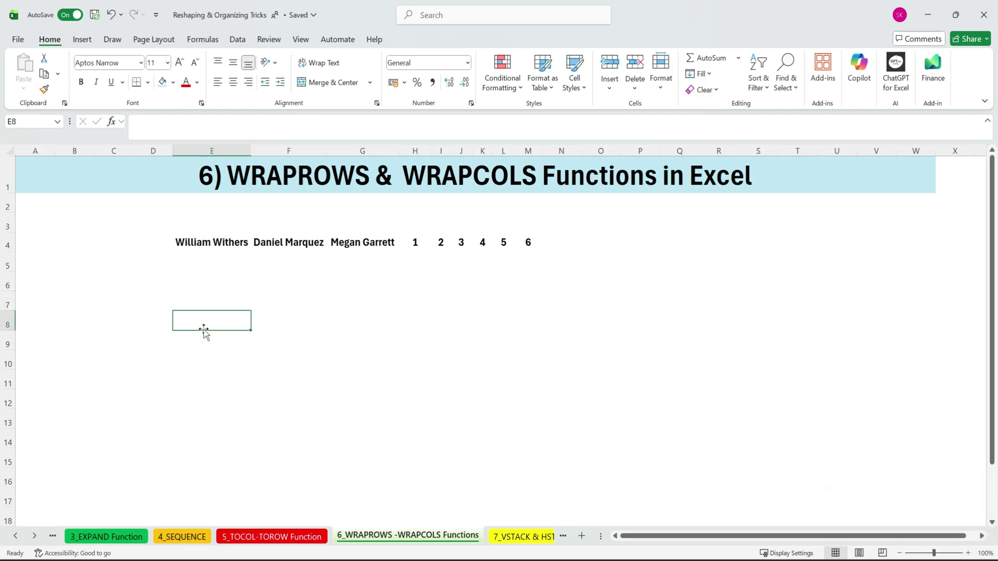
- Enter =WRAPROWS(E4:M4,3) in E8 to wrap the row 4 values into rows of three
type("=")
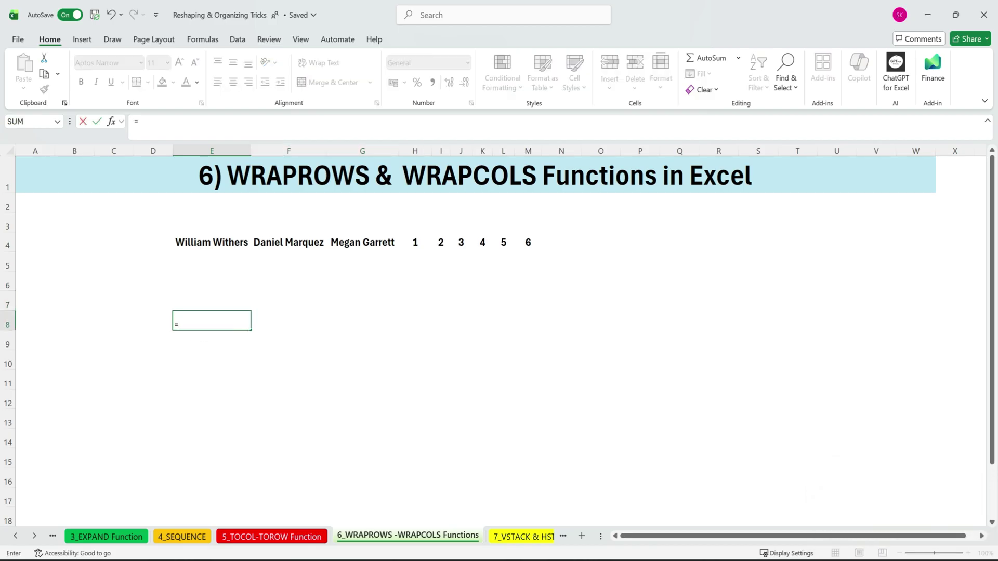
type("W")
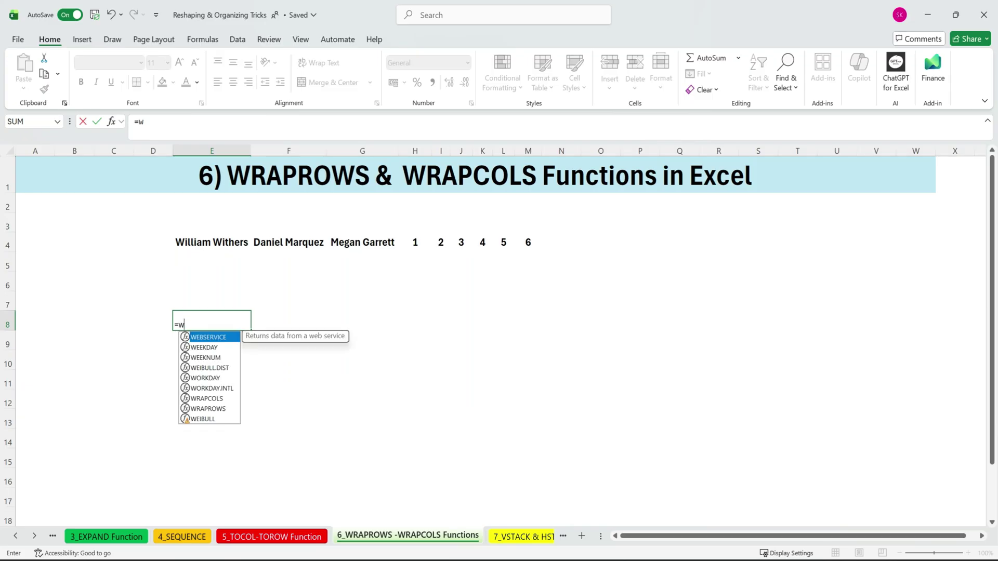
type("r")
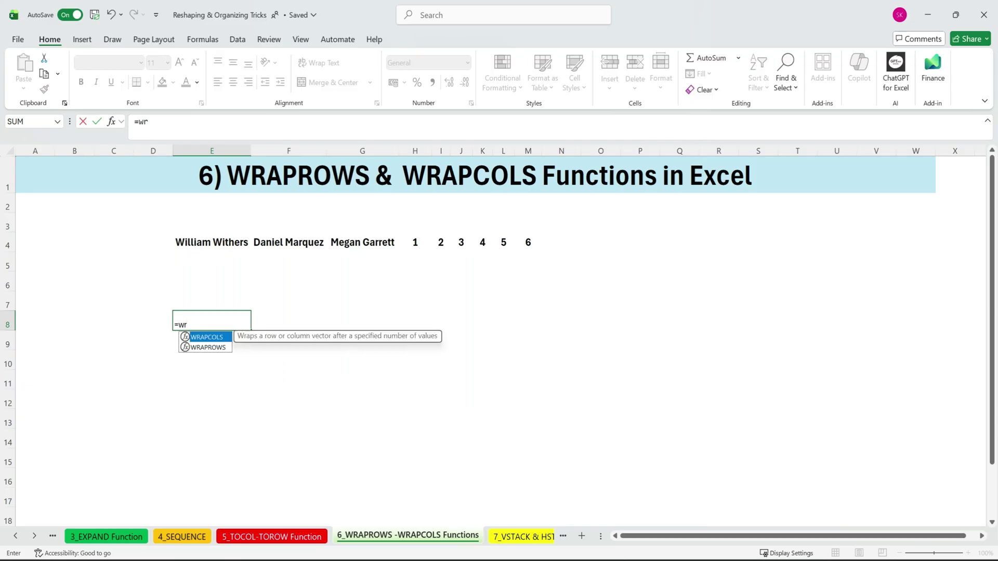
double_click(213, 347)
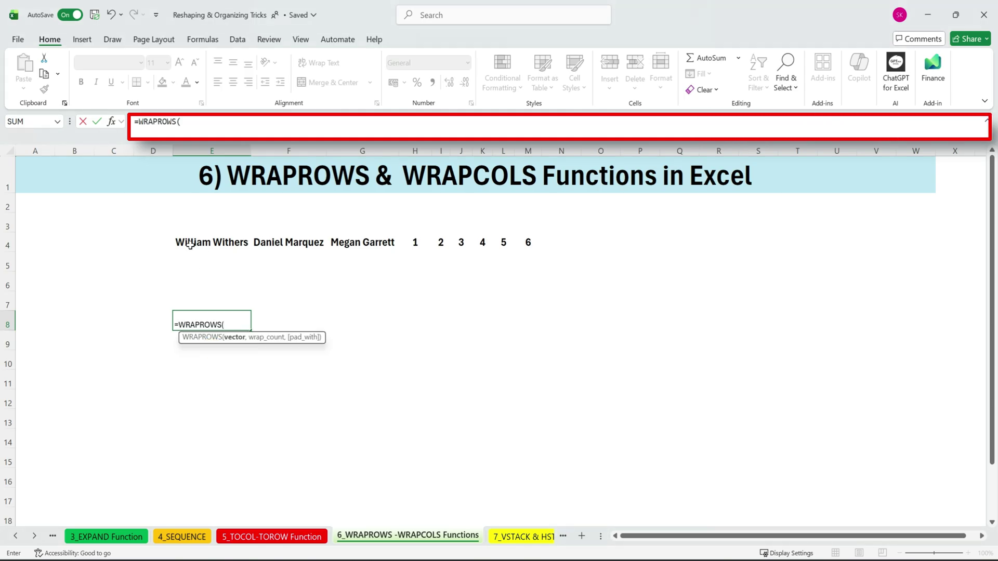
left_click_drag(190, 244, 522, 248)
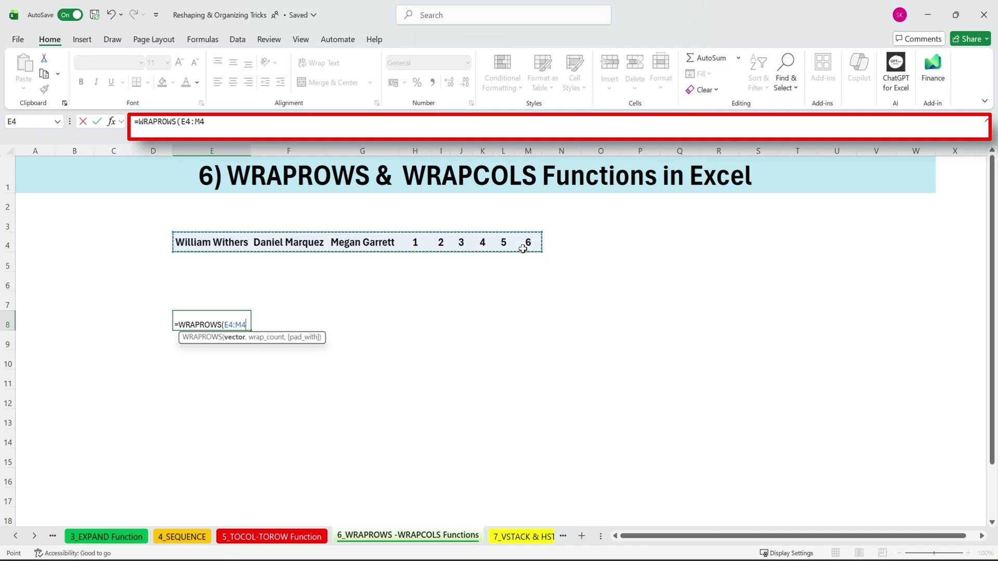
type(",3")
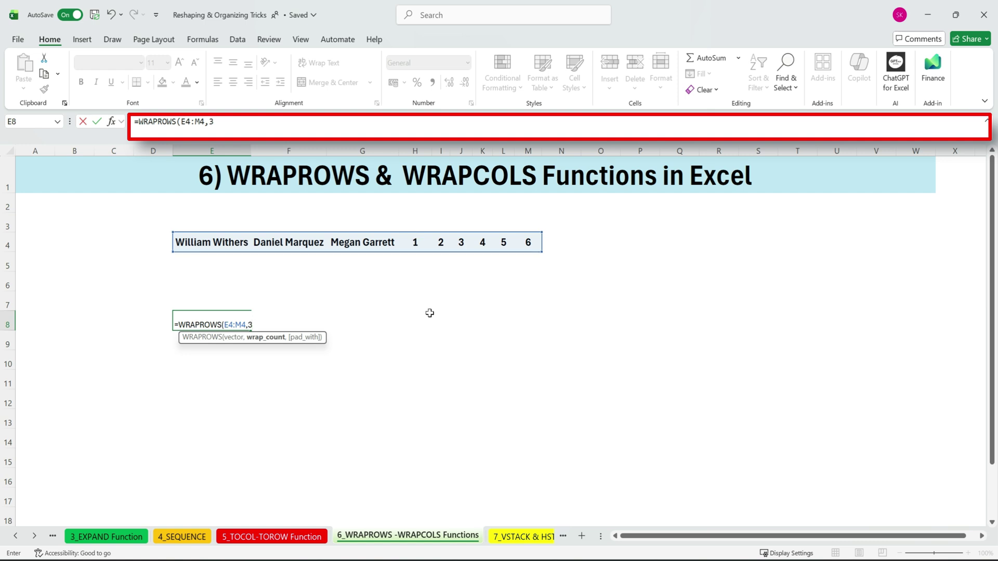
key("Return")
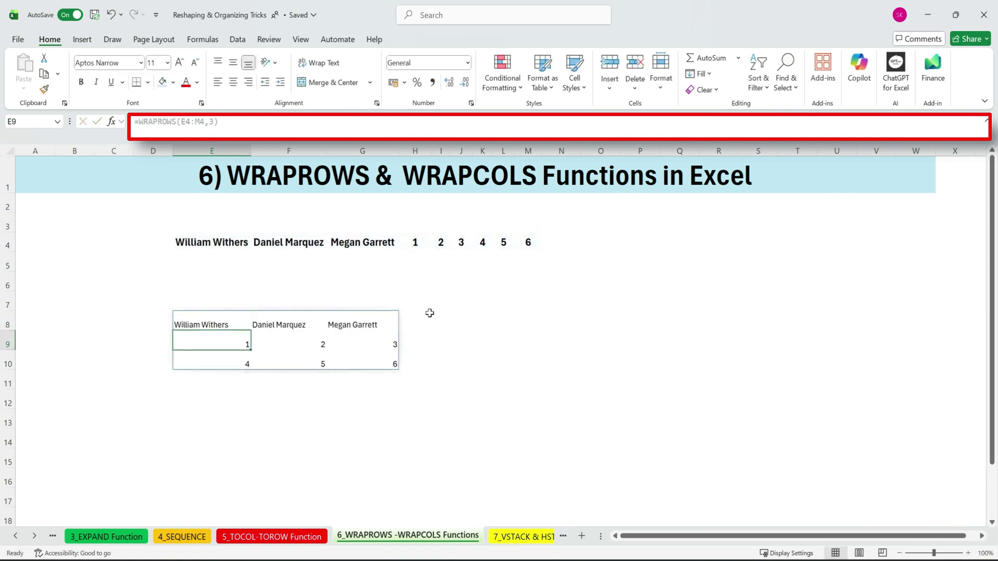
- Inspect the spilled 3×3 grid row by row: names, then 1–3, then 4–6
left_click(259, 408)
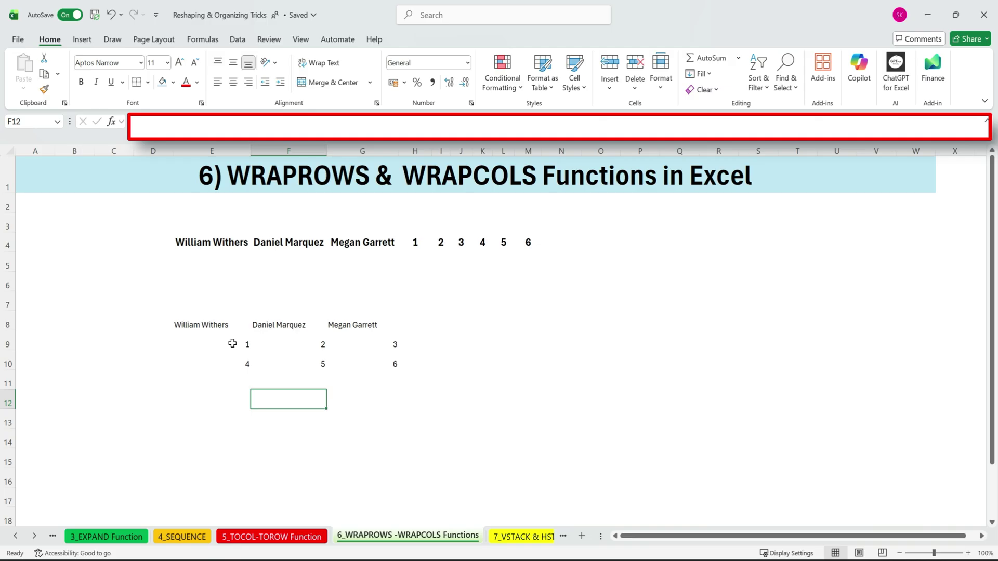
left_click_drag(233, 344, 415, 343)
left_click_drag(235, 364, 351, 364)
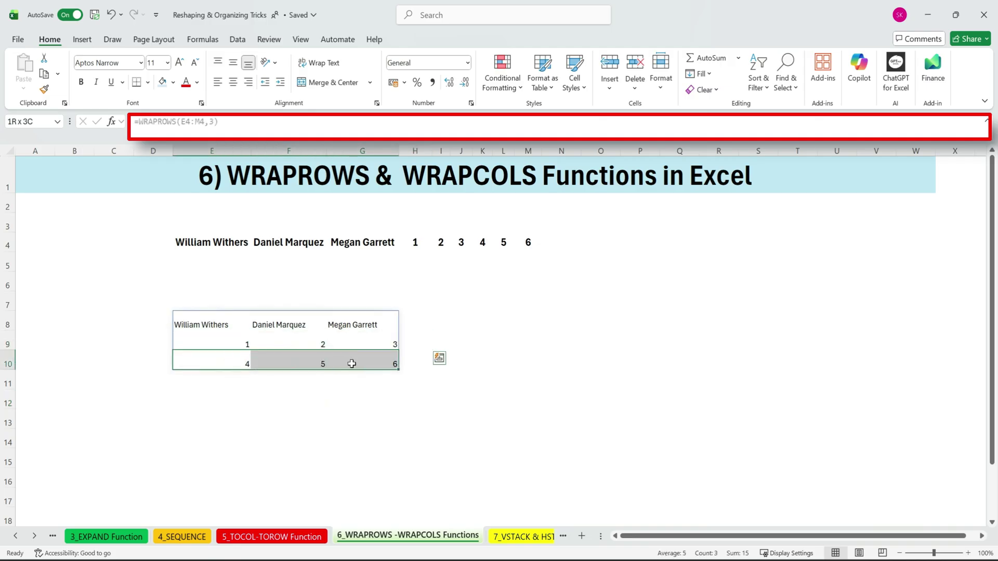
left_click_drag(198, 331, 396, 363)
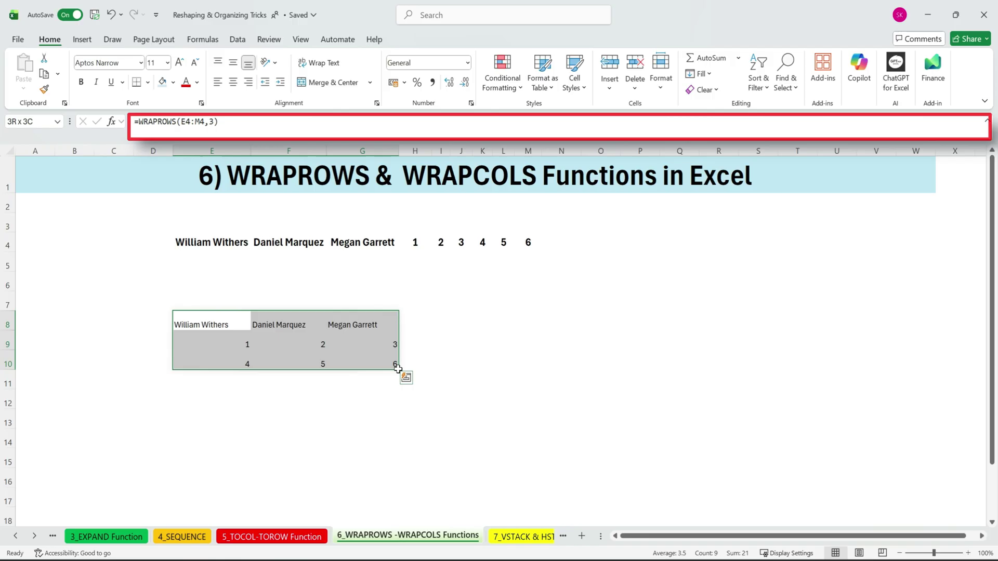
left_click(243, 427)
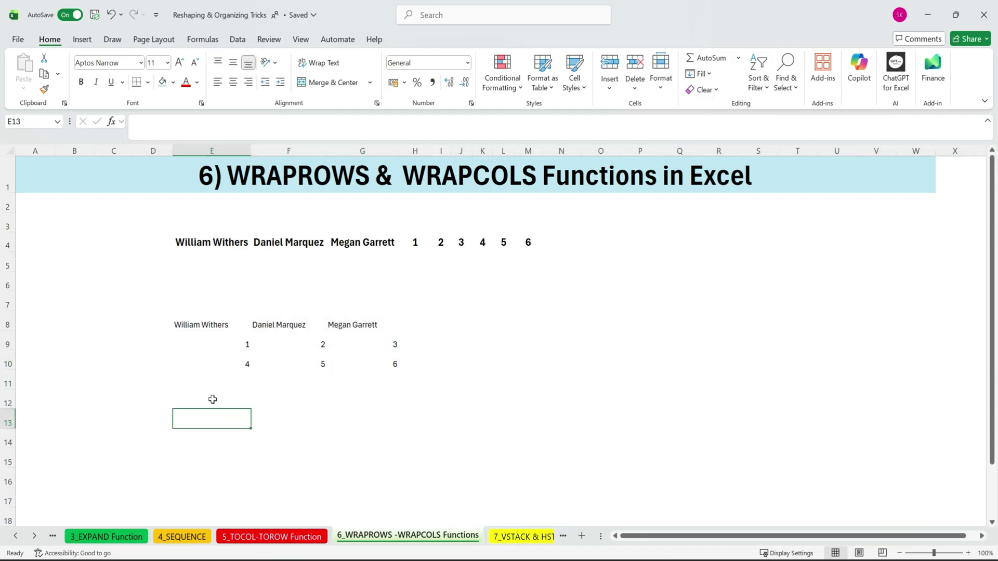
- Enter =WRAPCOLS(E4:M4,3) in E12 to wrap the row 4 values into columns of three
left_click(213, 400)
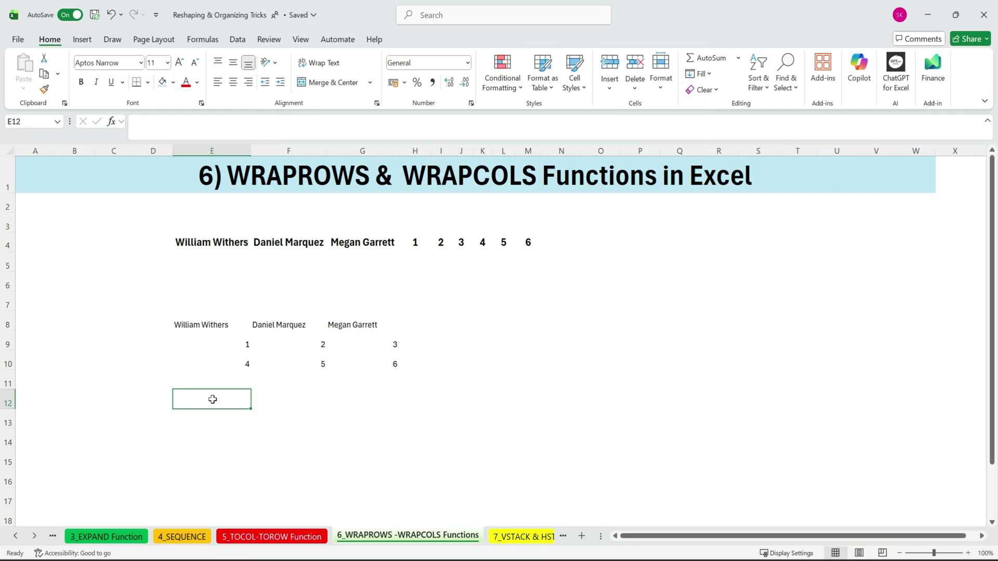
type("=wr")
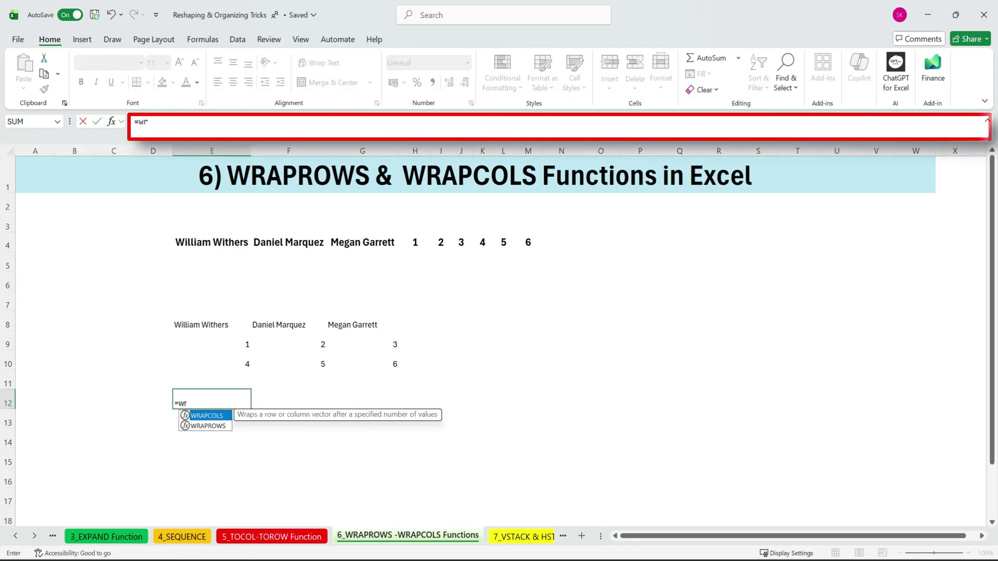
double_click(208, 416)
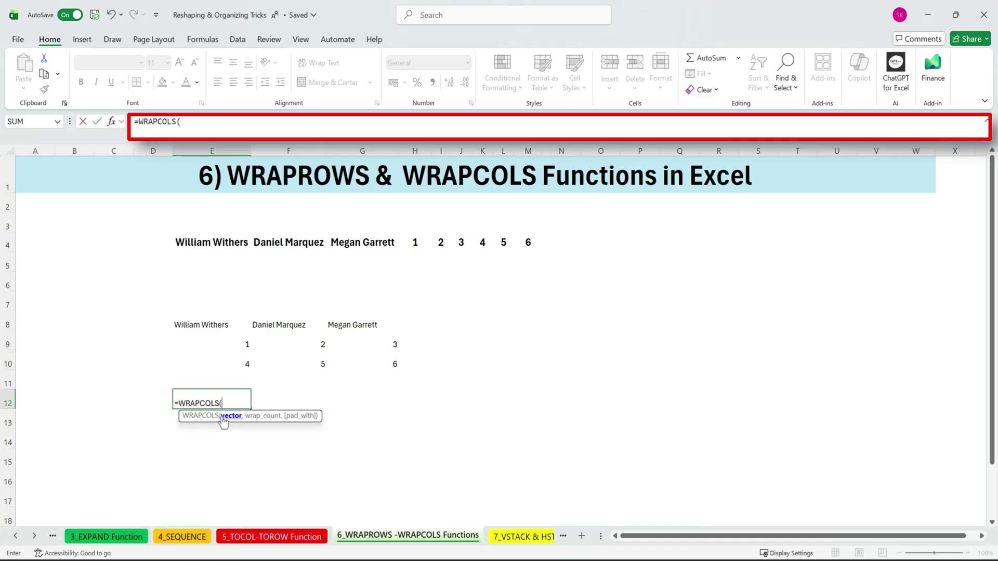
left_click_drag(193, 246, 519, 245)
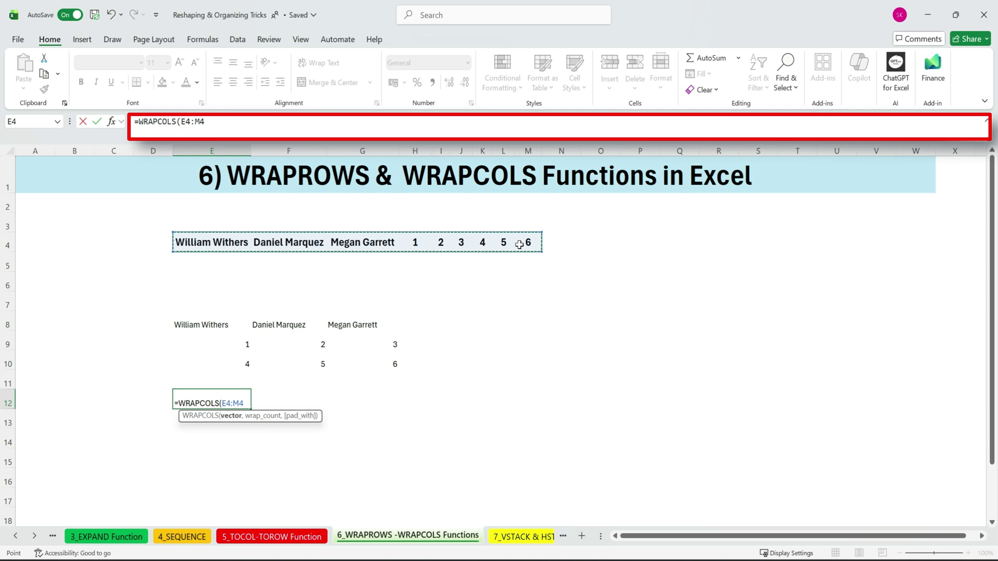
type(",")
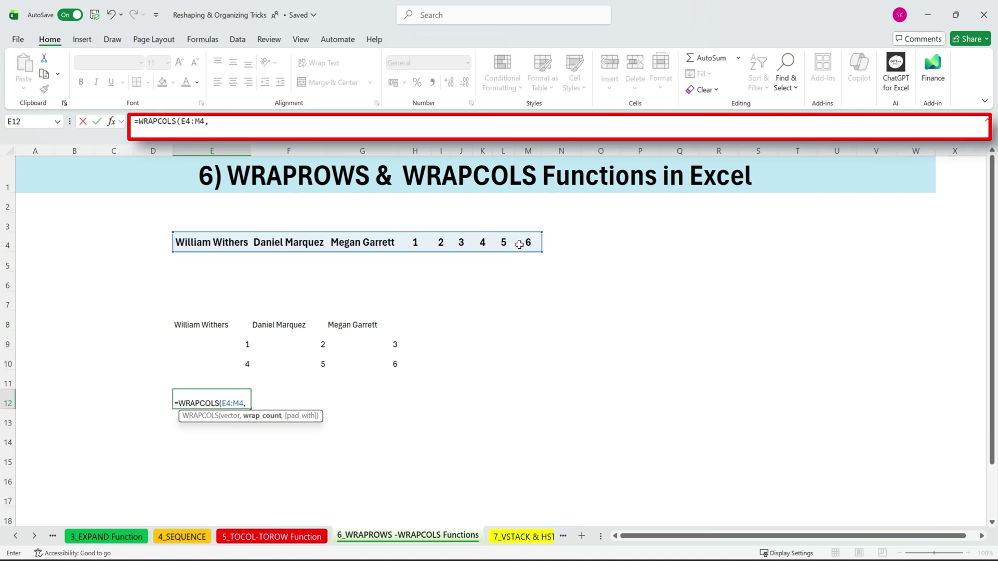
type("3)")
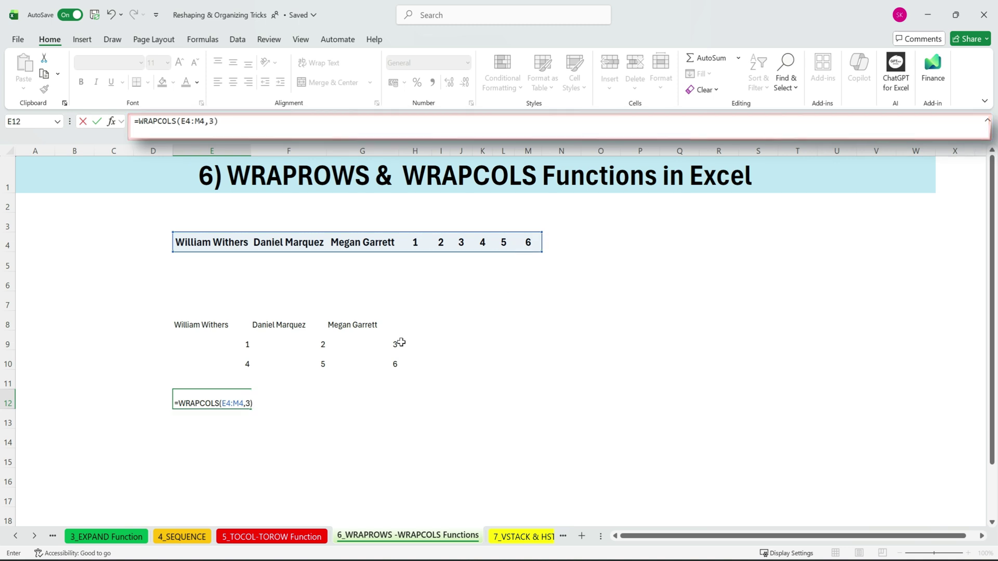
key("ctrl+Return")
- Select the wrapped results, then the C3:Q15 area holding both wrapped outputs
left_click(237, 400)
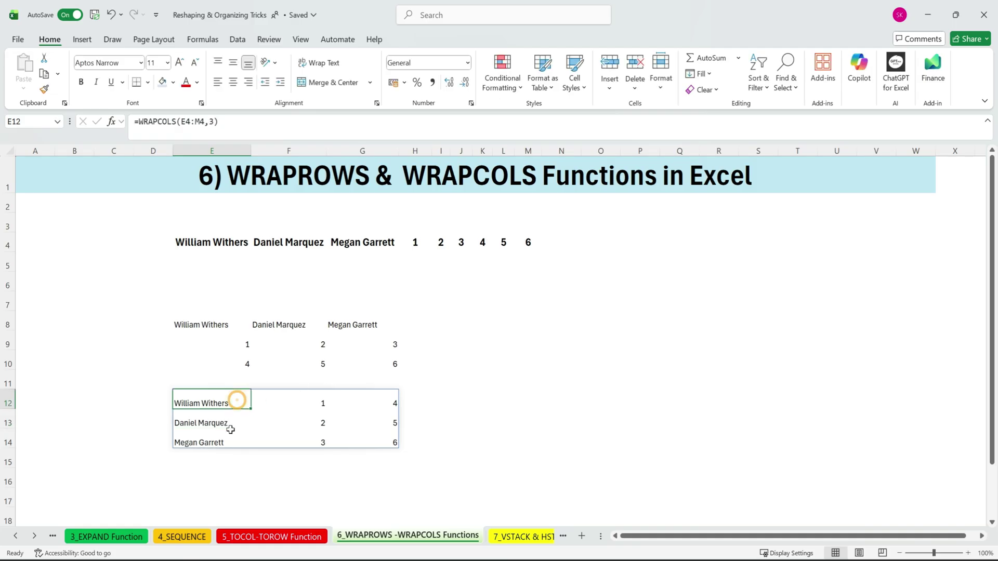
left_click_drag(327, 402, 416, 402)
left_click(199, 424)
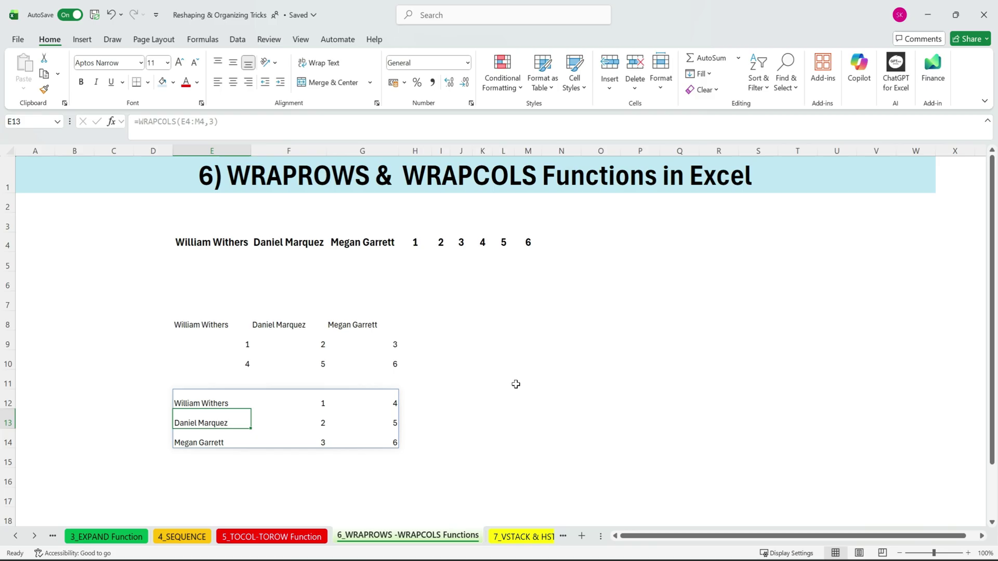
left_click_drag(114, 224, 686, 460)
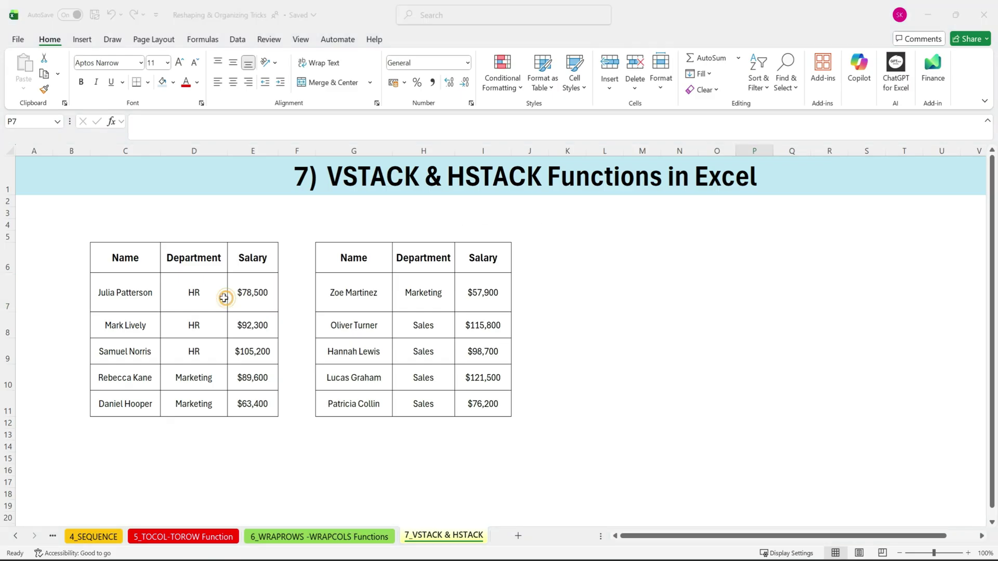
- Select both employee tables, then start a VSTACK formula in cell M6
left_click_drag(124, 258, 252, 403)
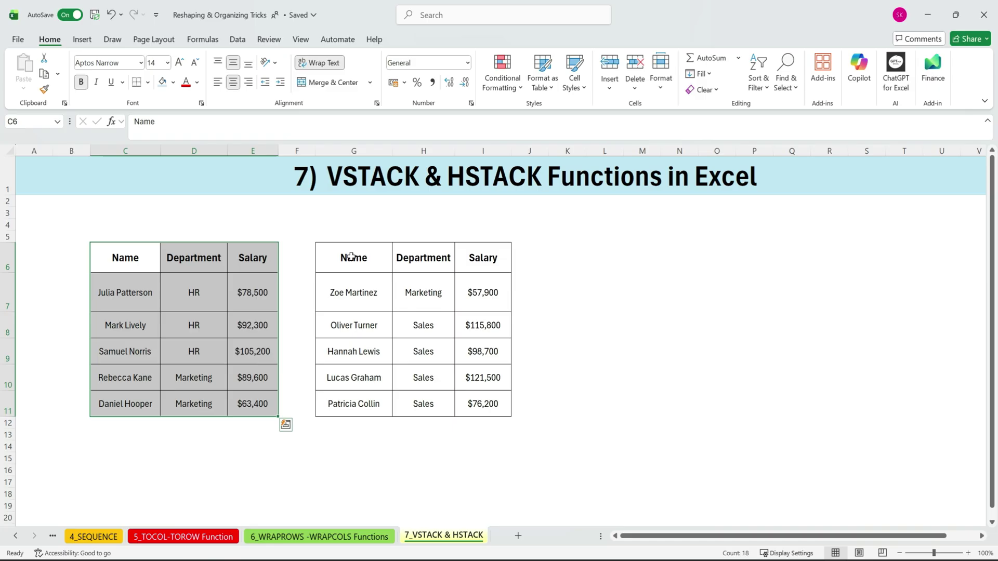
left_click_drag(352, 256, 503, 401)
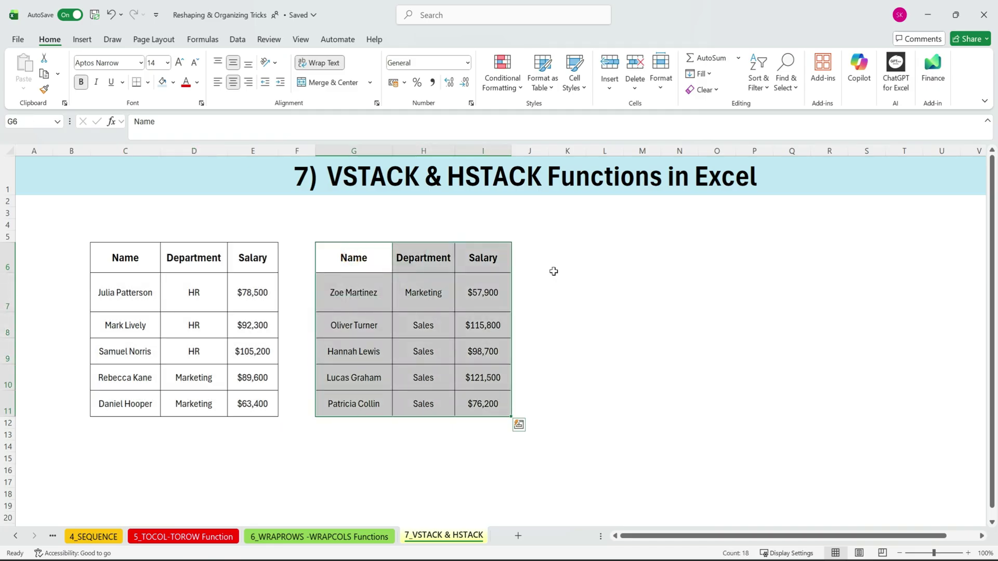
left_click(629, 264)
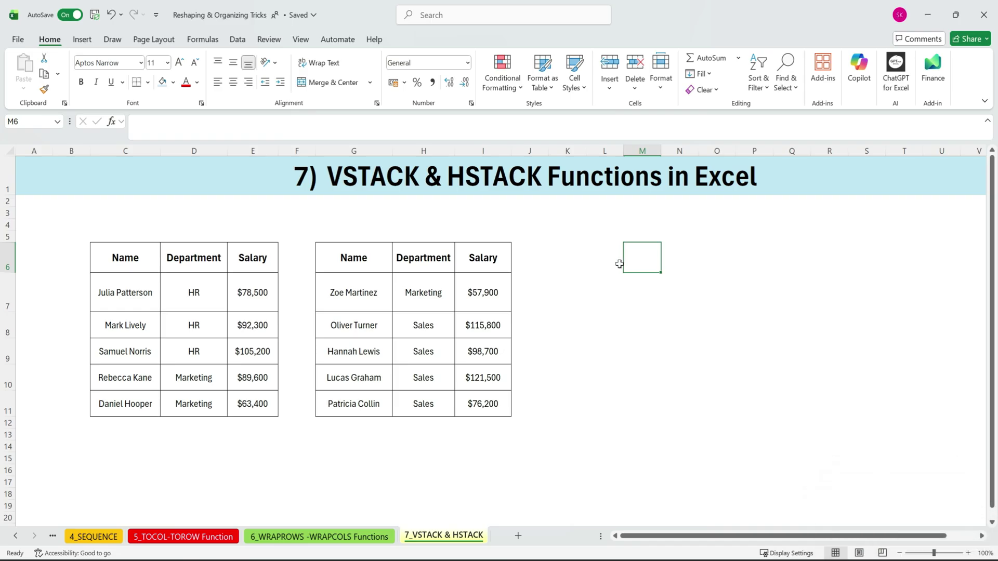
type("=c")
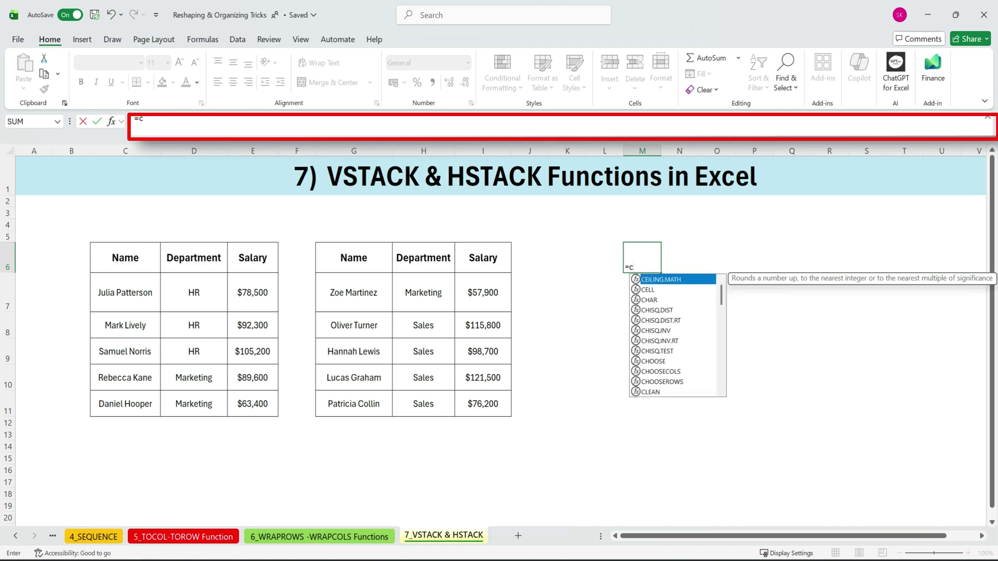
key("BackSpace")
type("v")
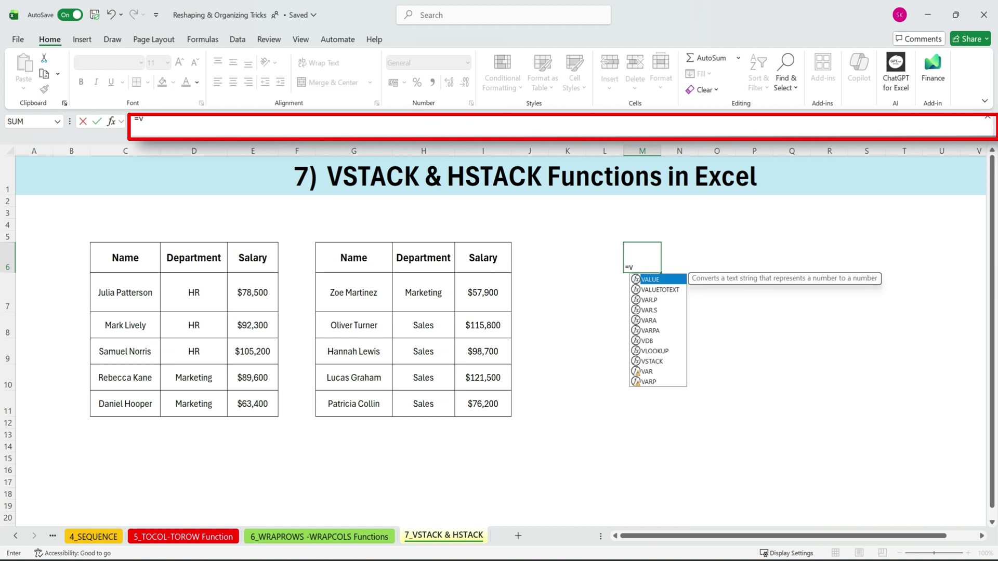
double_click(652, 361)
- Complete =VSTACK(C7:E11,G7:I11) and select the spilled ten-row list
left_click_drag(121, 296, 251, 403)
type(",")
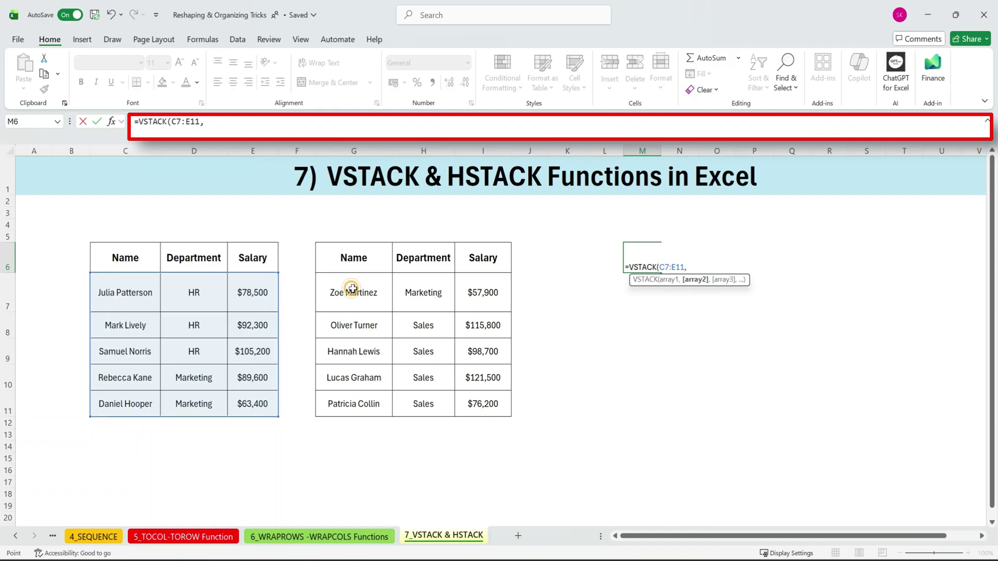
left_click_drag(352, 289, 476, 397)
type(")")
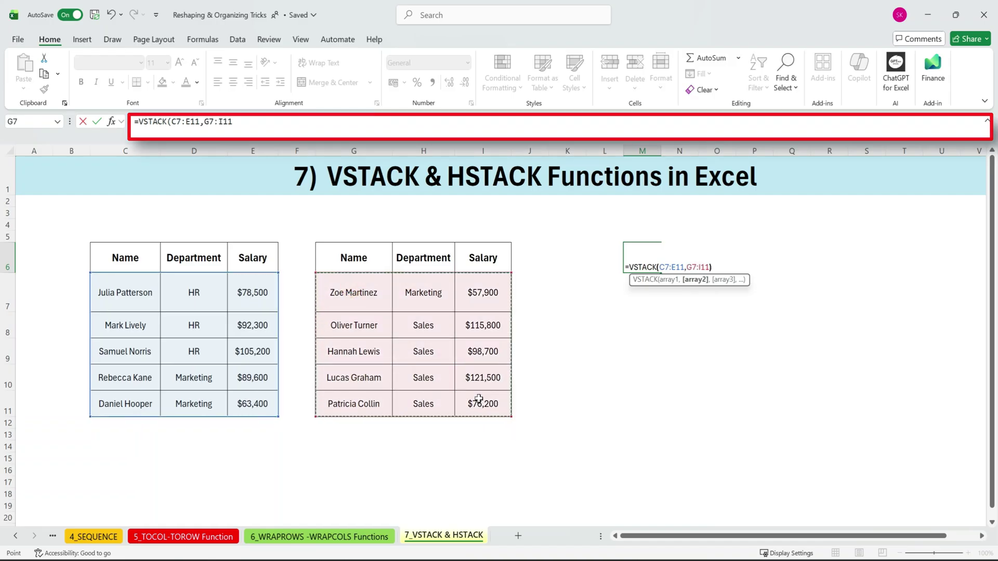
key("Return")
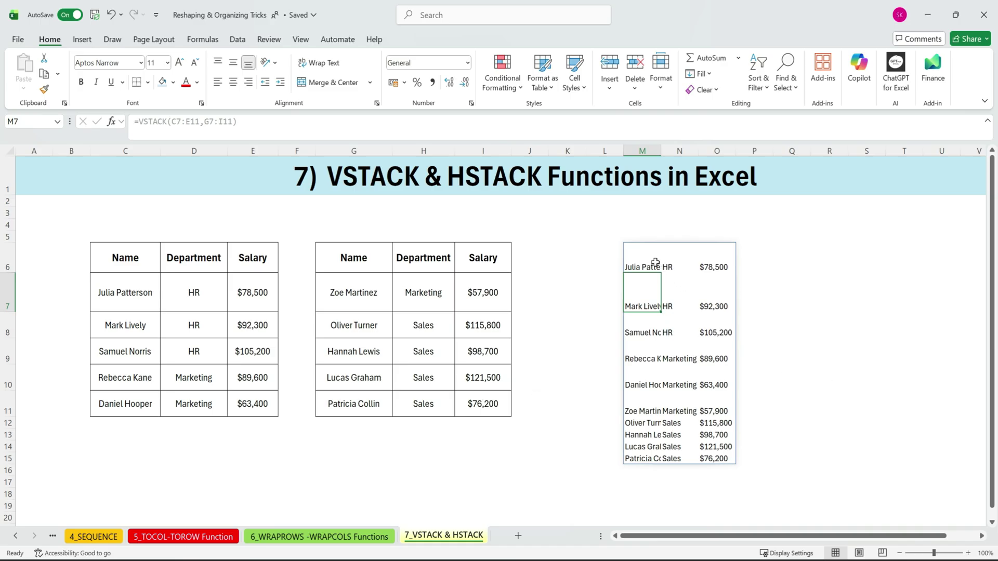
left_click_drag(655, 264, 704, 458)
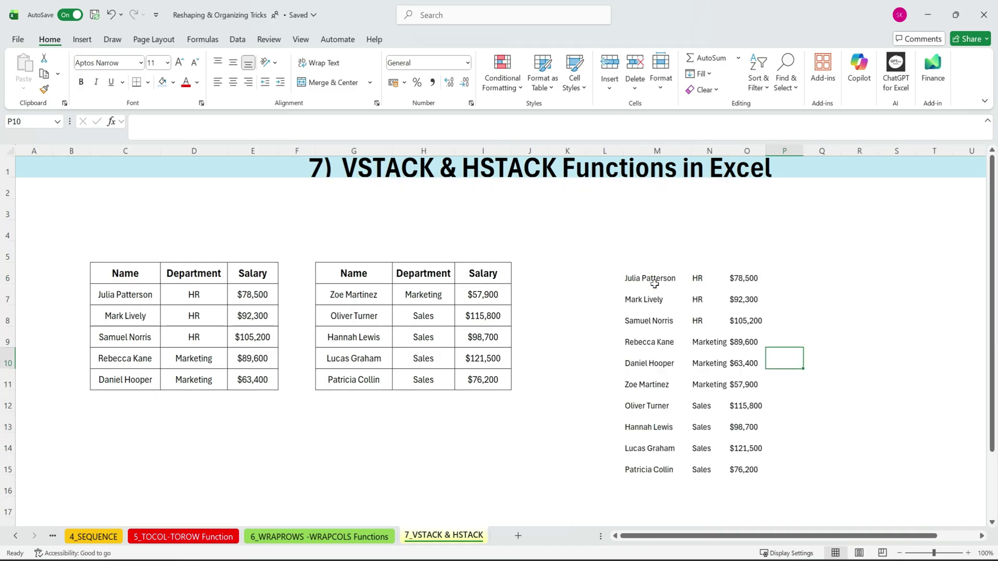
- Convert both employee ranges into Excel tables
left_click_drag(668, 279, 746, 445)
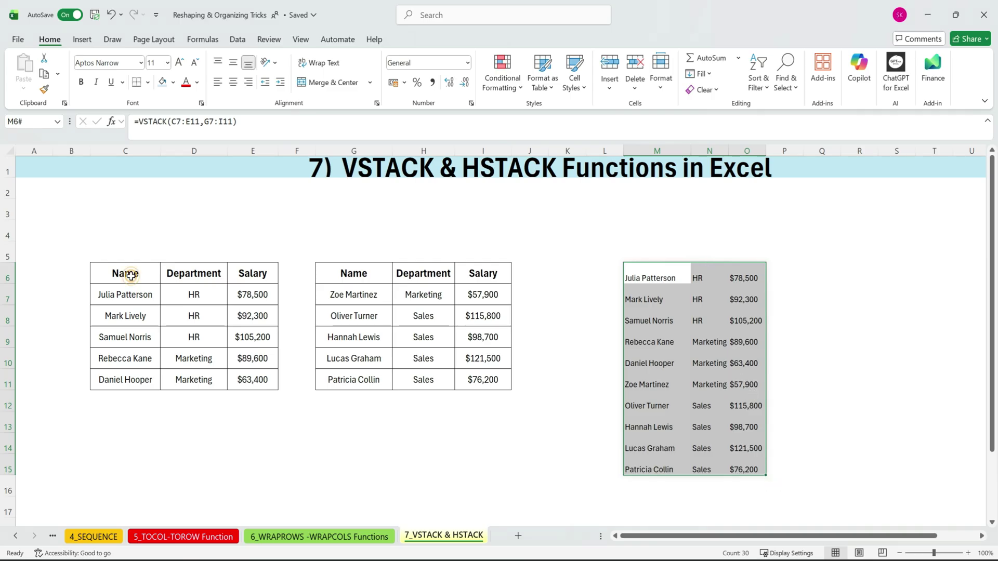
left_click_drag(130, 276, 269, 374)
key("ctrl+t")
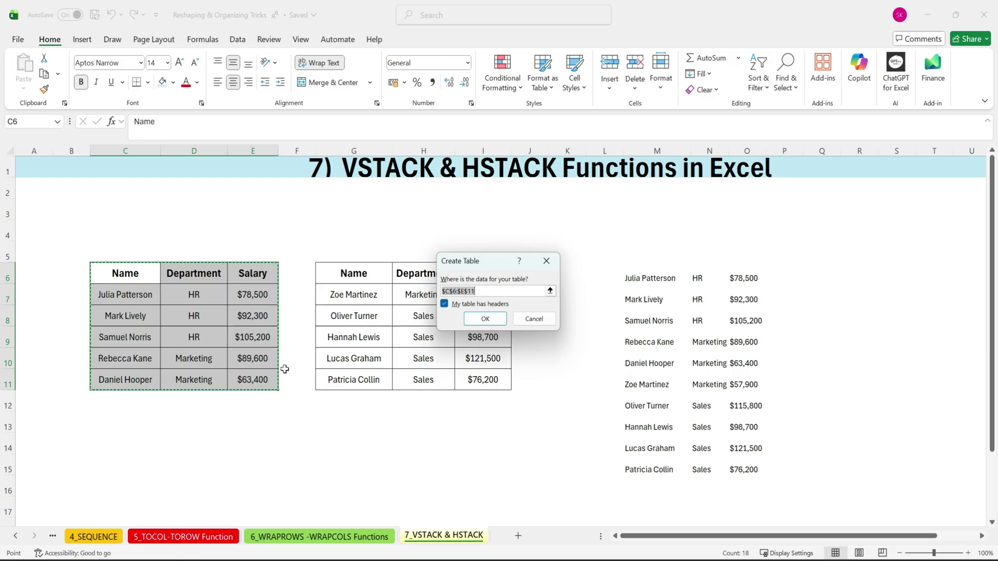
left_click(491, 318)
left_click_drag(351, 276, 503, 379)
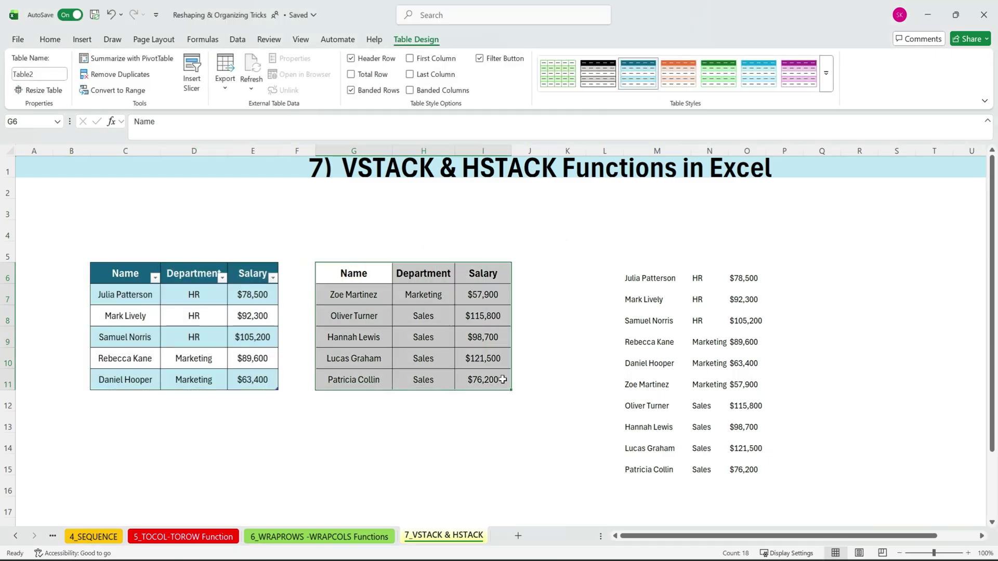
key("ctrl+t")
left_click(492, 318)
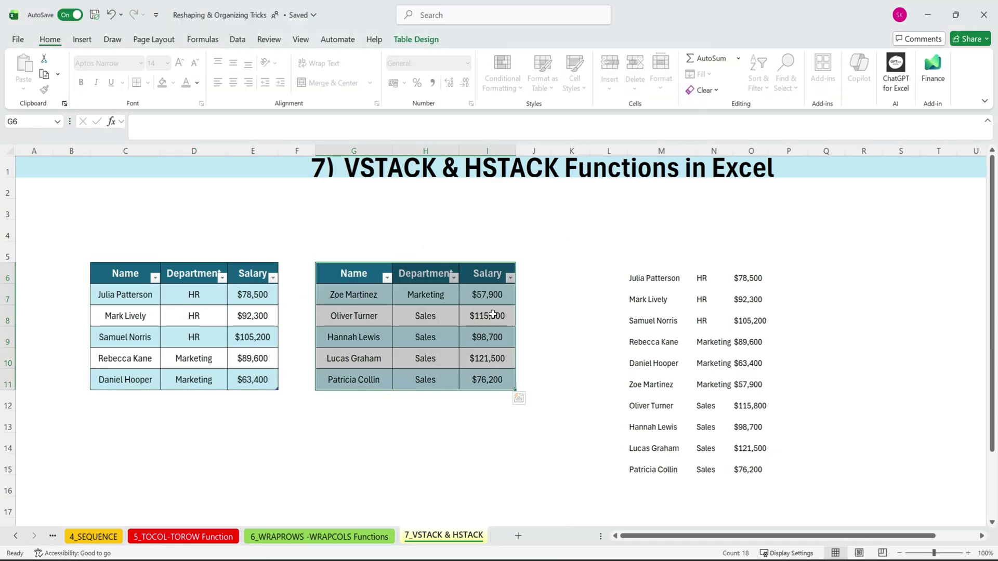
- Add a new employee's name in C12 and fill Marketing down into D12
left_click(125, 401)
type("col")
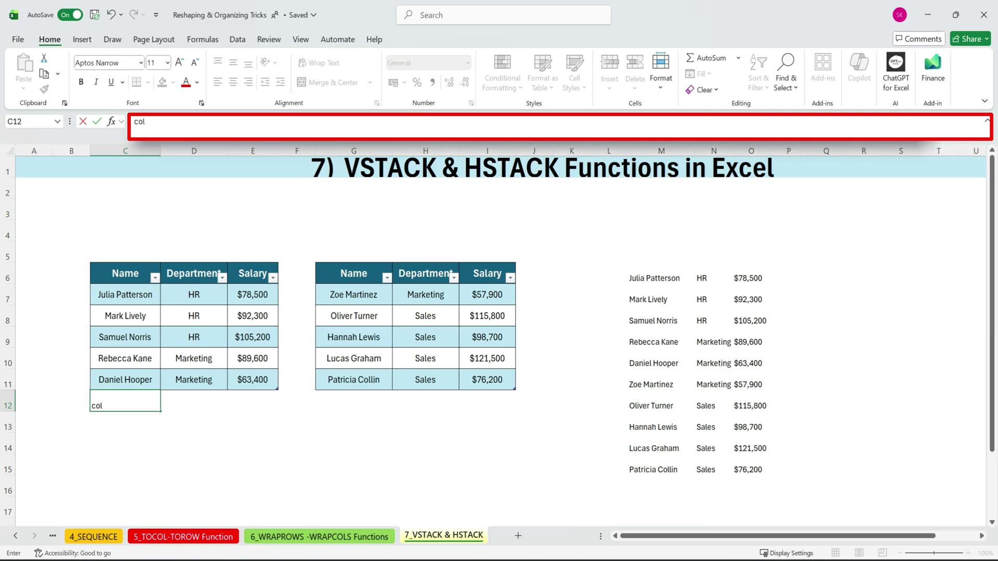
type("lin")
key("Return")
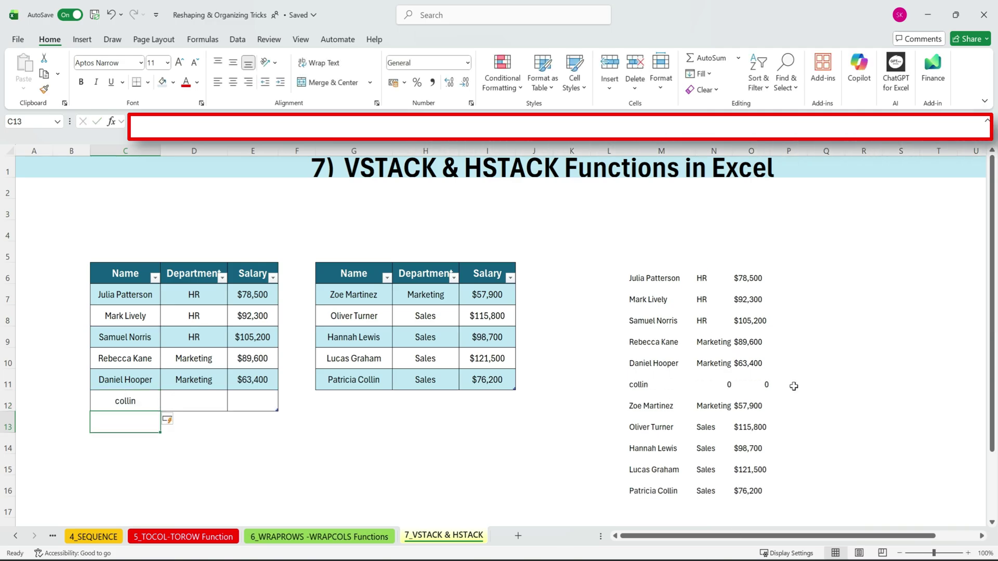
left_click(640, 384)
left_click(177, 403)
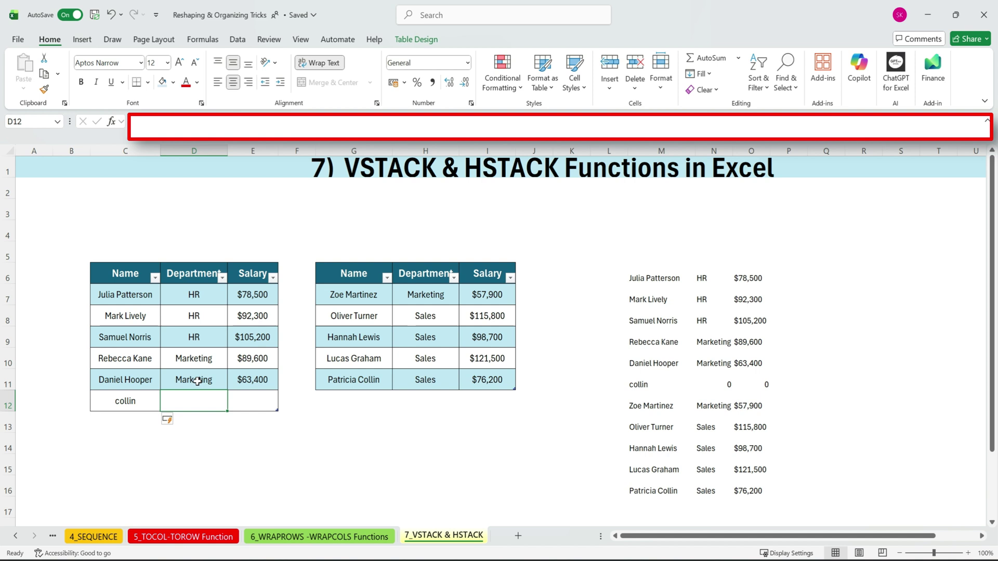
left_click(198, 381)
left_click_drag(227, 392, 229, 403)
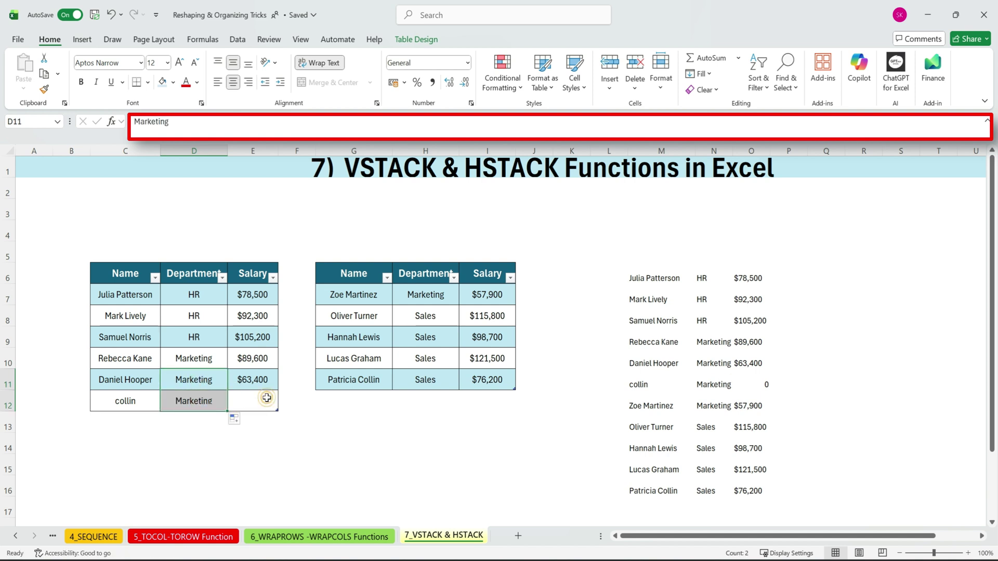
- Enter the new employee's $63,601 salary in E12 and confirm the stacked list includes the row
left_click(266, 397)
type("$63,401")
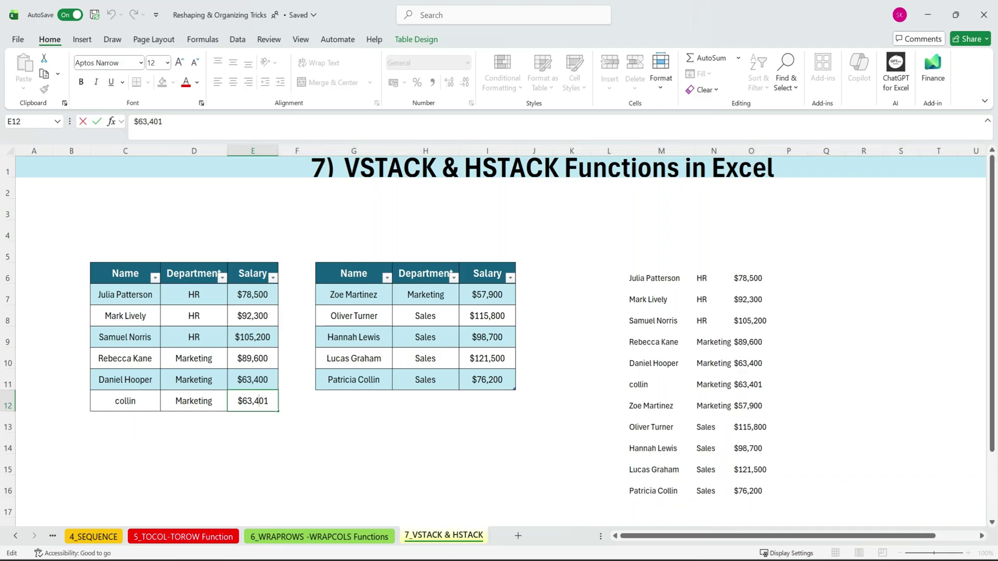
key("Return")
left_click(645, 385)
left_click(717, 385)
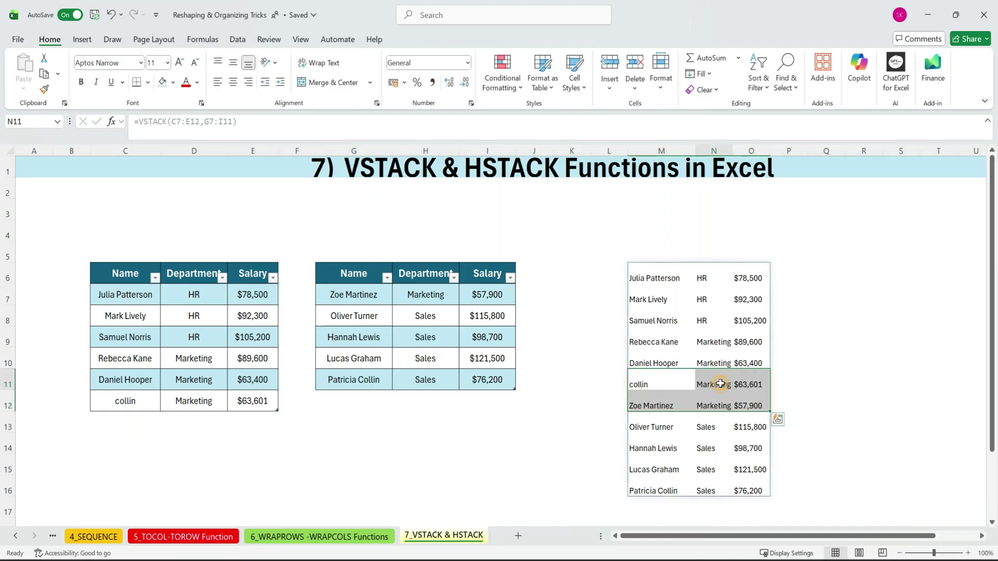
left_click(215, 408)
scroll(499, 332, "up", 1)
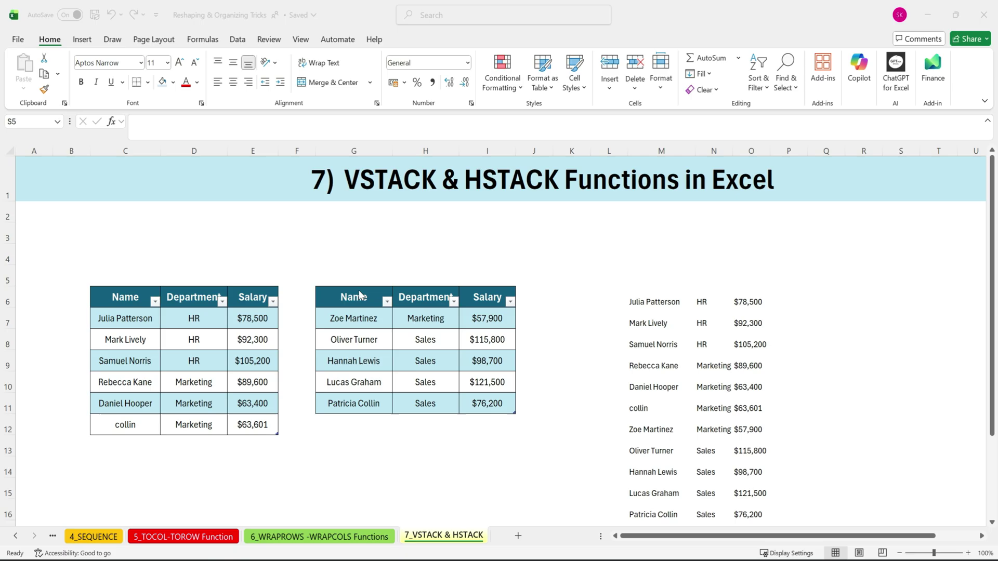
- Copy the Name, Department, Salary headers to M5 and autofit the Department column
left_click(900, 275)
left_click_drag(346, 298, 498, 300)
key("ctrl+c")
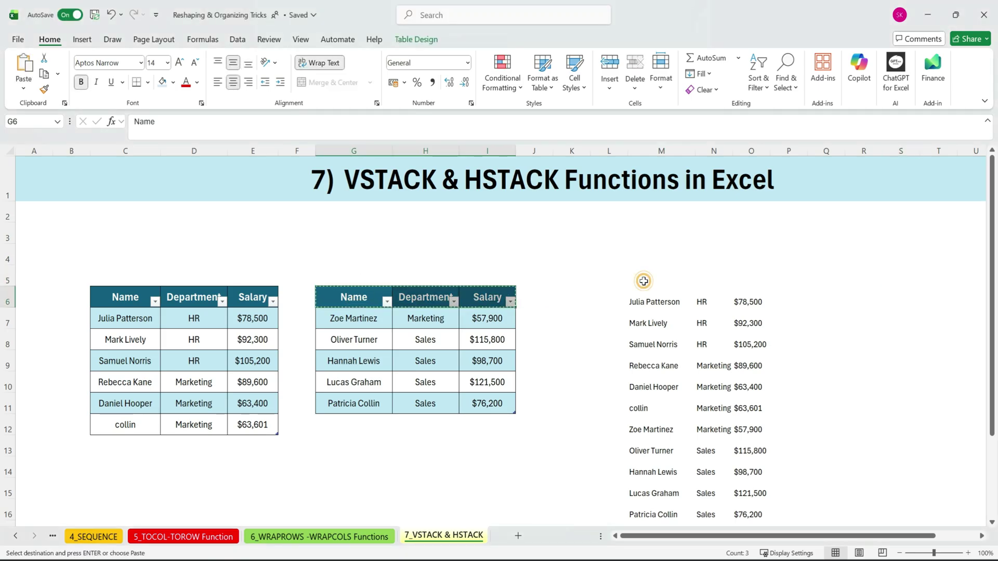
left_click(640, 288)
left_click(646, 276)
key("ctrl+v")
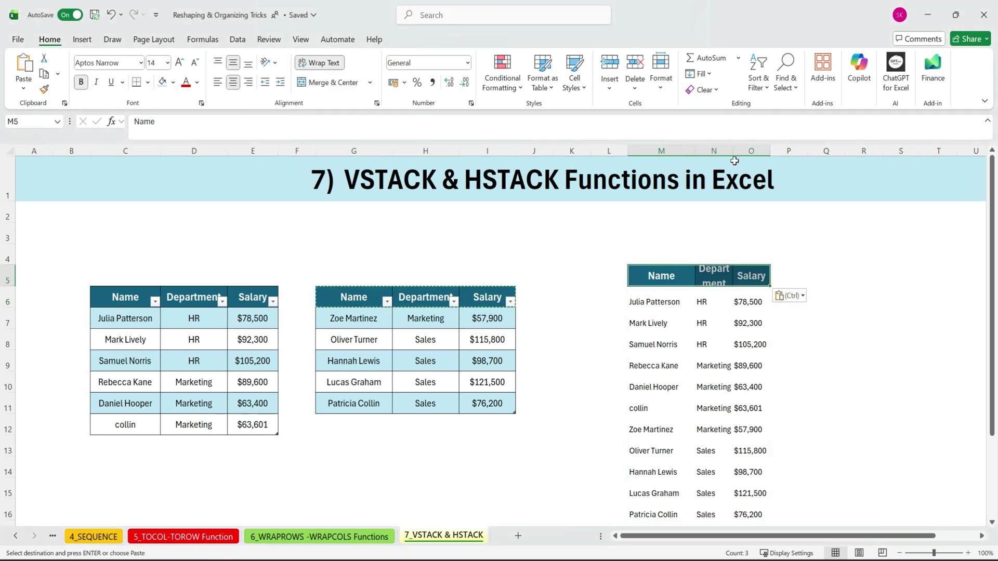
double_click(733, 151)
left_click(773, 344)
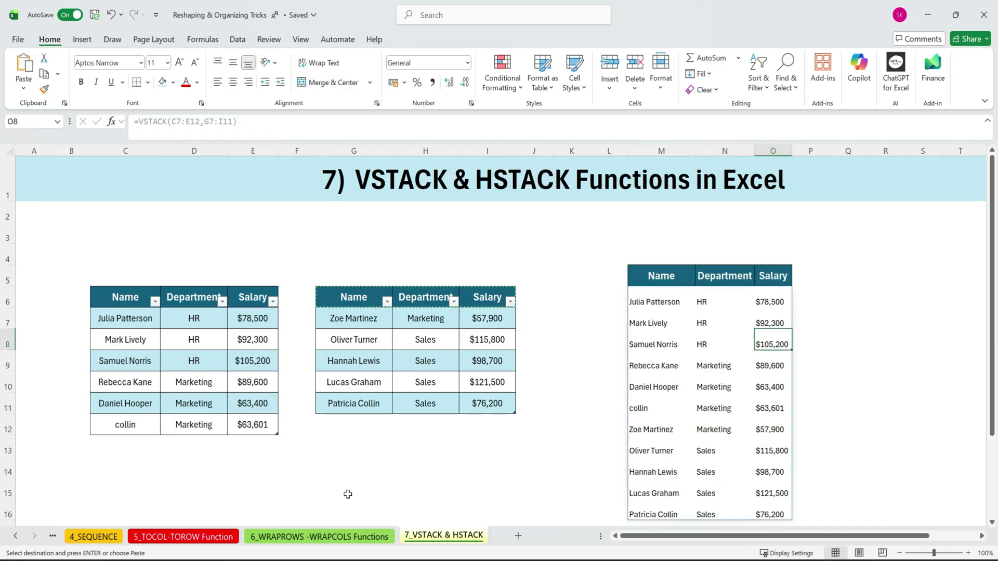
scroll(348, 494, "down", 2)
scroll(416, 421, "up", 1)
- Enter =HSTACK(Table2,Table3) in C14 to place both tables side by side
left_click(249, 408)
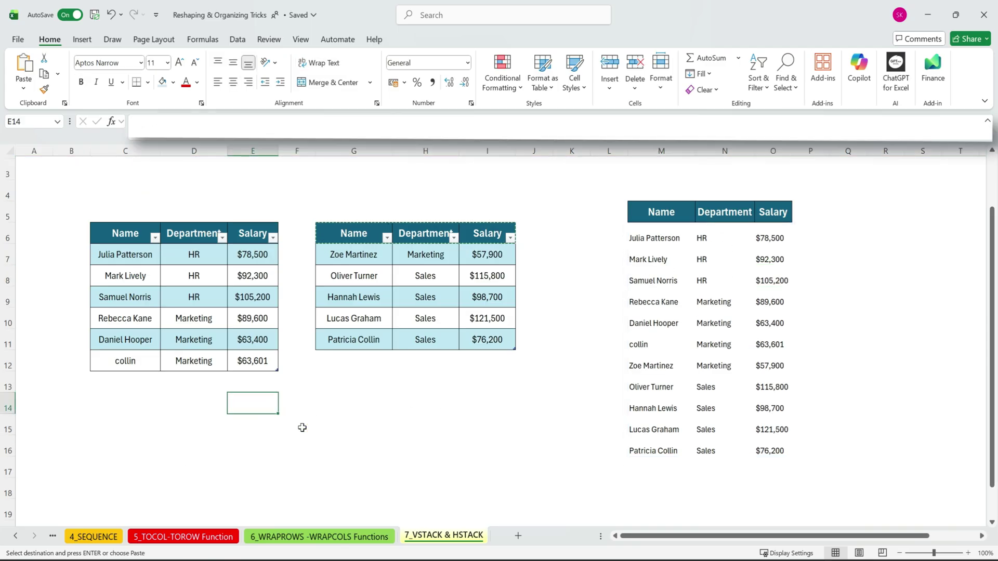
left_click(158, 408)
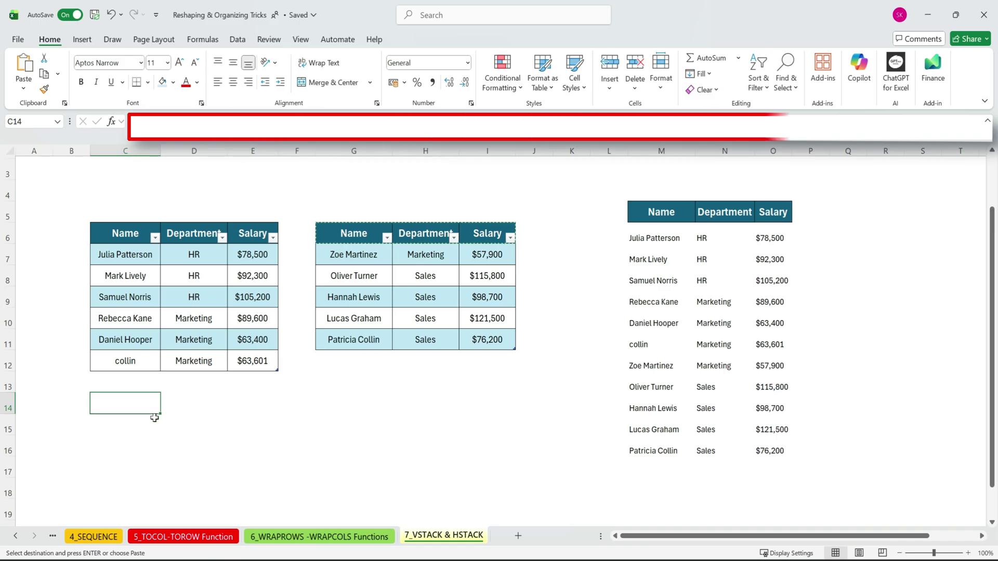
type("=h")
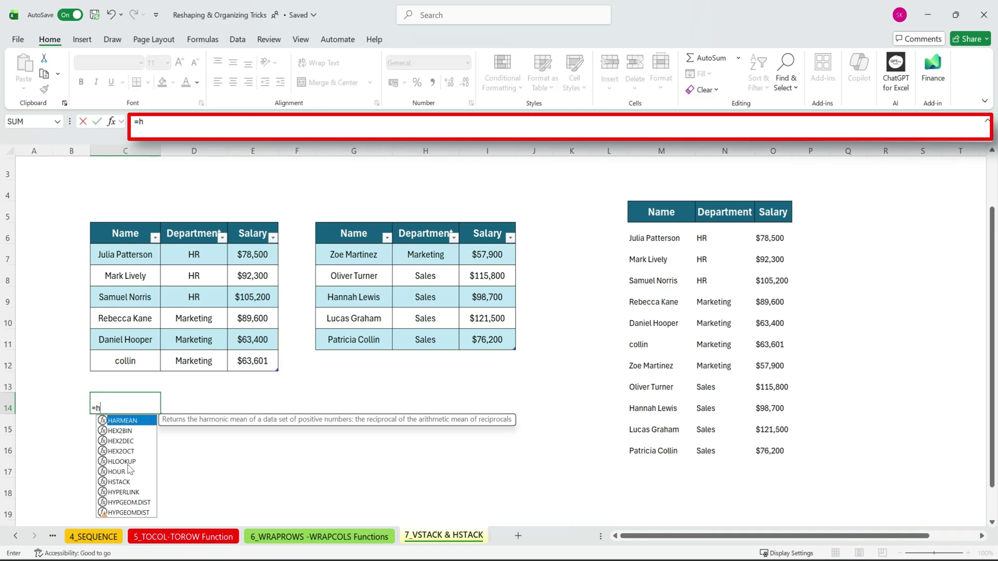
type("st")
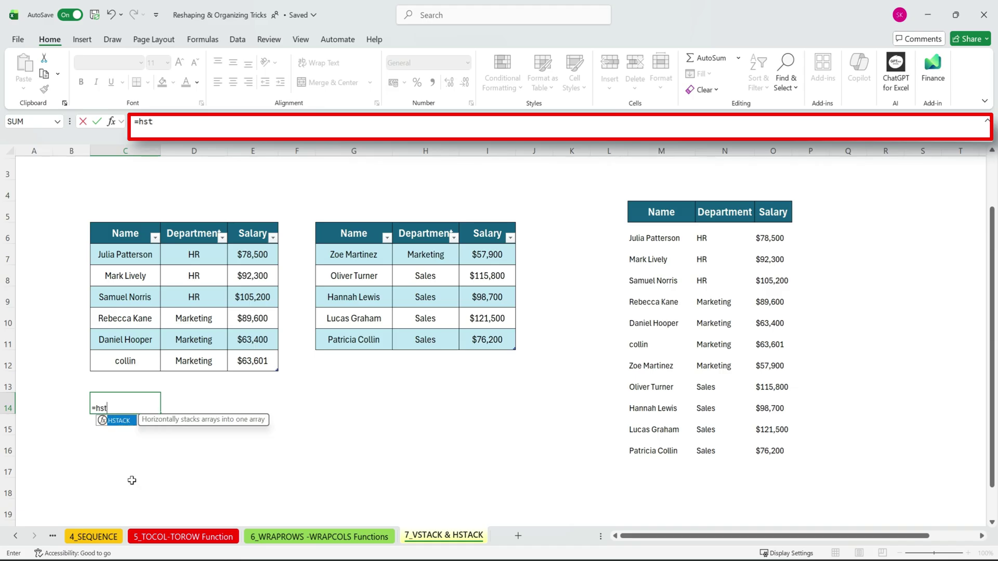
double_click(126, 419)
left_click_drag(133, 256, 264, 361)
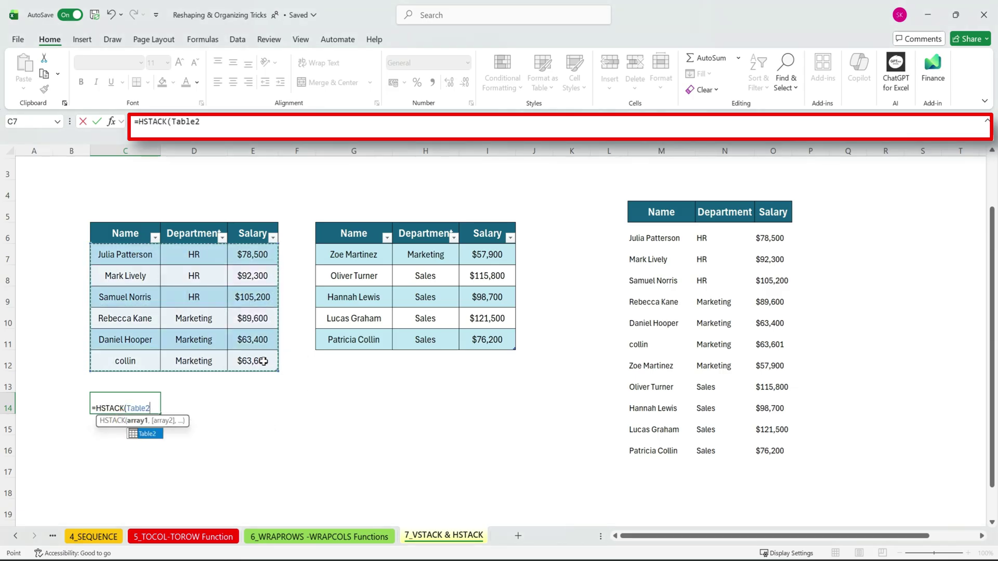
type(",")
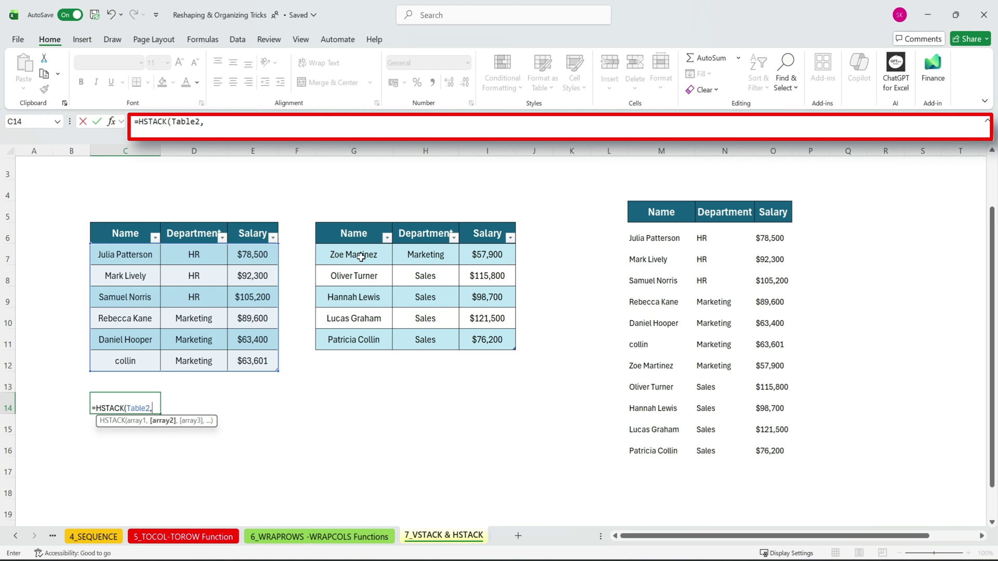
left_click_drag(361, 257, 486, 343)
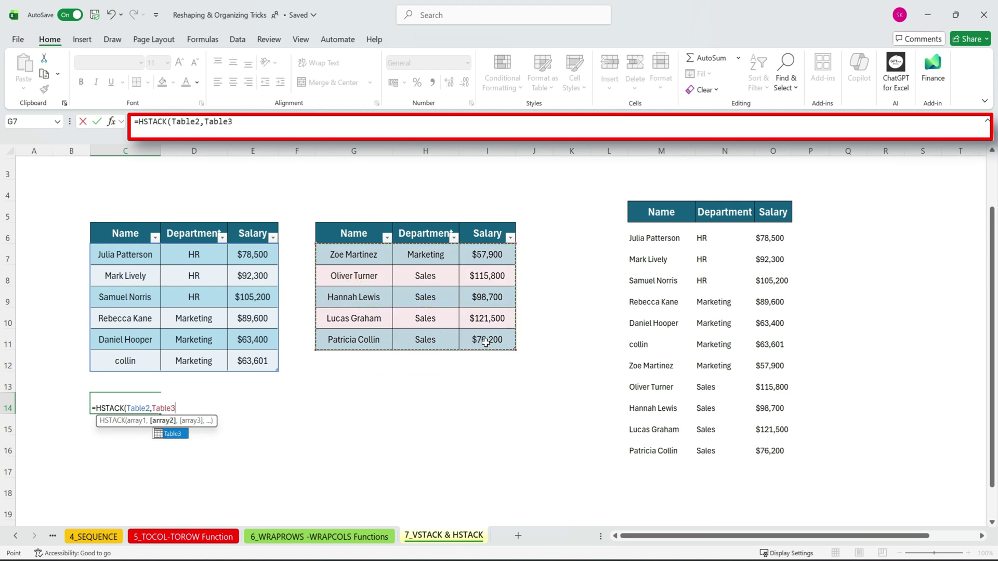
type(")")
key("Return")
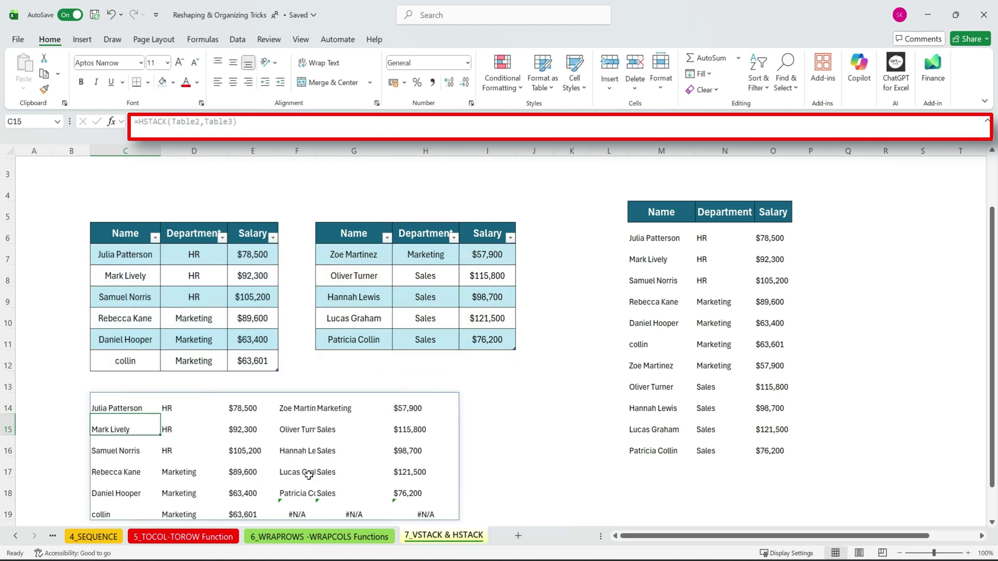
- Select the side-by-side result and check the new employee row in the first table
left_click_drag(130, 404, 459, 514)
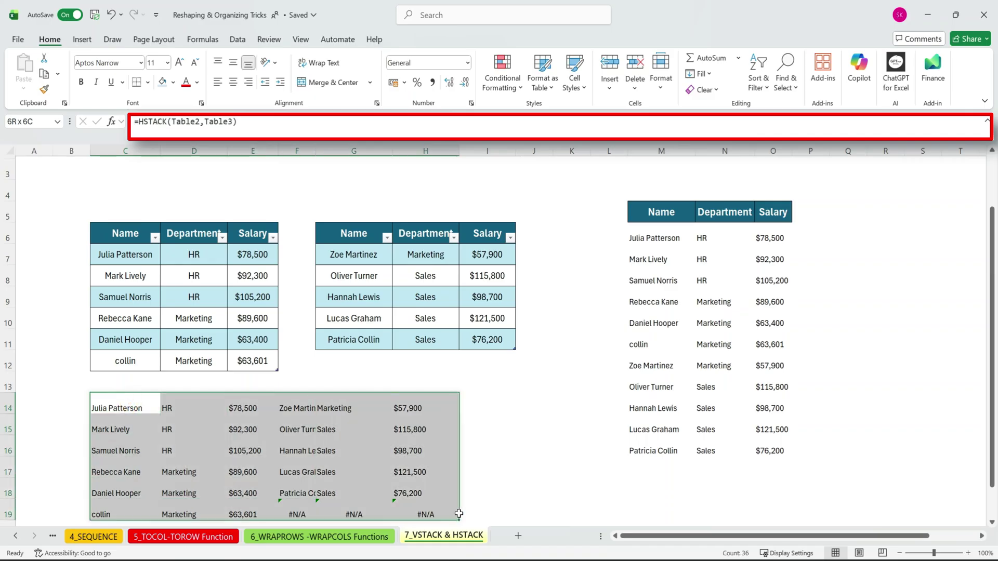
left_click(270, 359)
left_click_drag(120, 362, 256, 365)
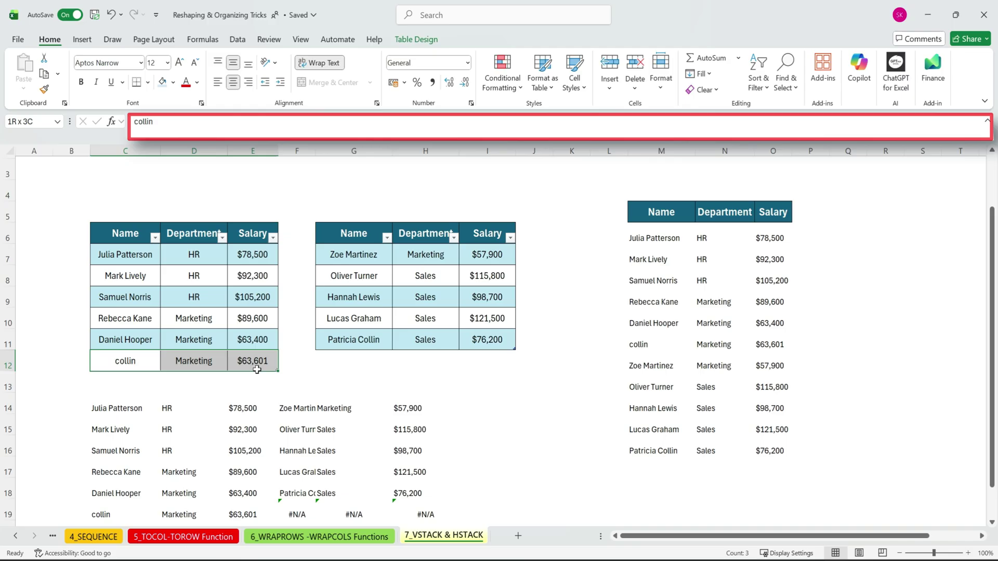
- Step back through the WRAPROWS, TOCOL, SEQUENCE, EXPAND and CHOOSECOLS sheets to 1_TAKE & DROP Functions
left_click(262, 537)
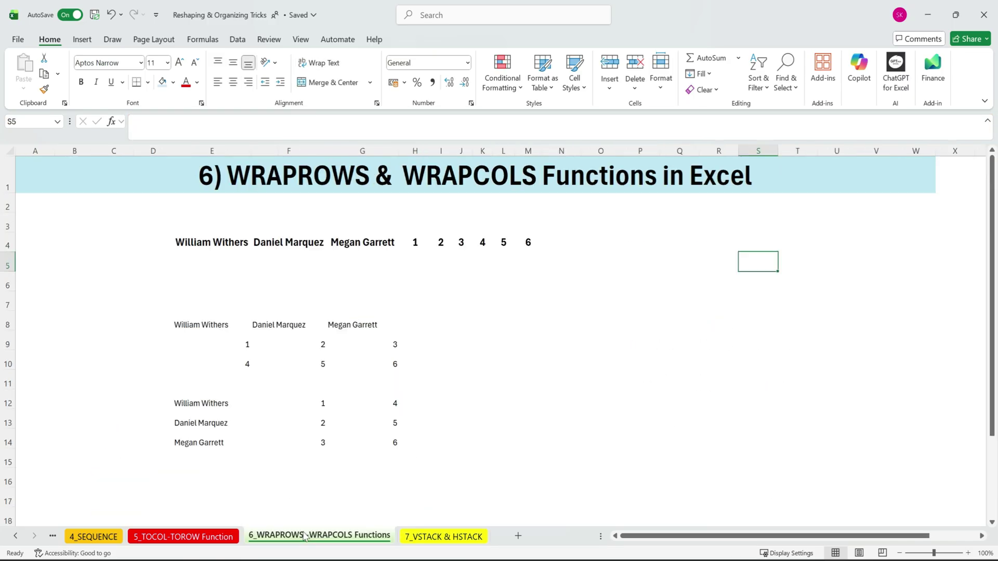
left_click(183, 537)
left_click(91, 537)
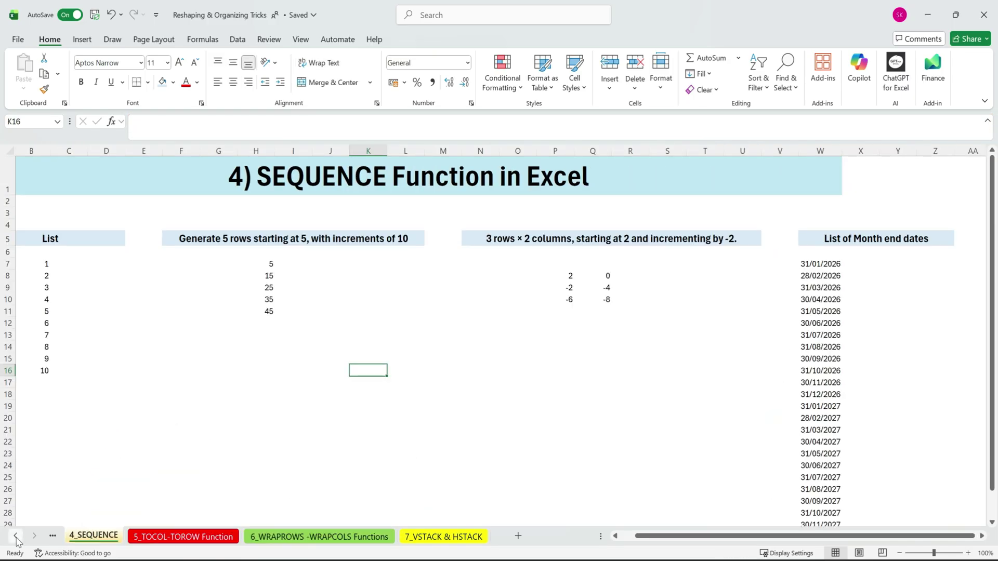
left_click(16, 537)
left_click(100, 537)
left_click(19, 536)
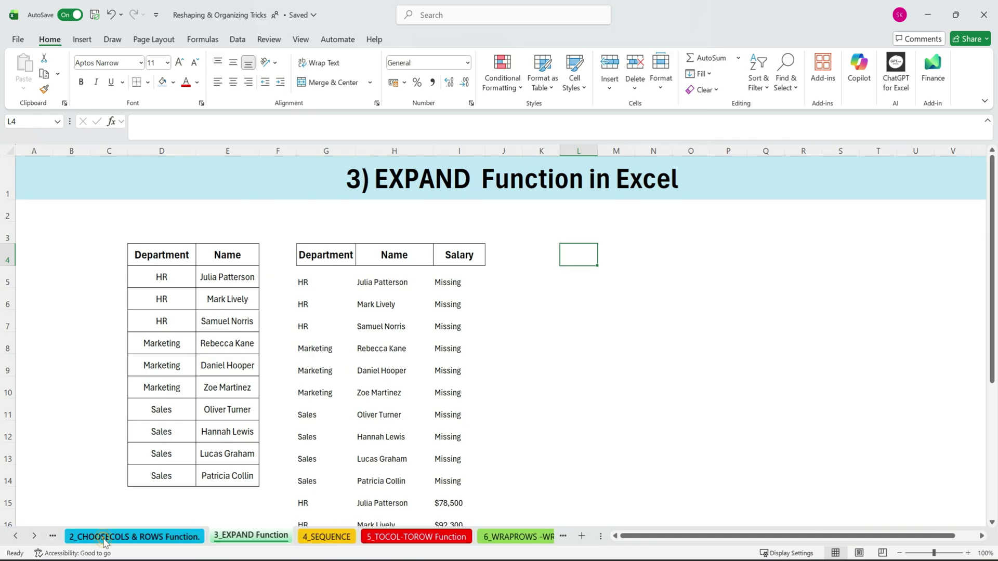
left_click(104, 537)
left_click(18, 536)
left_click(108, 540)
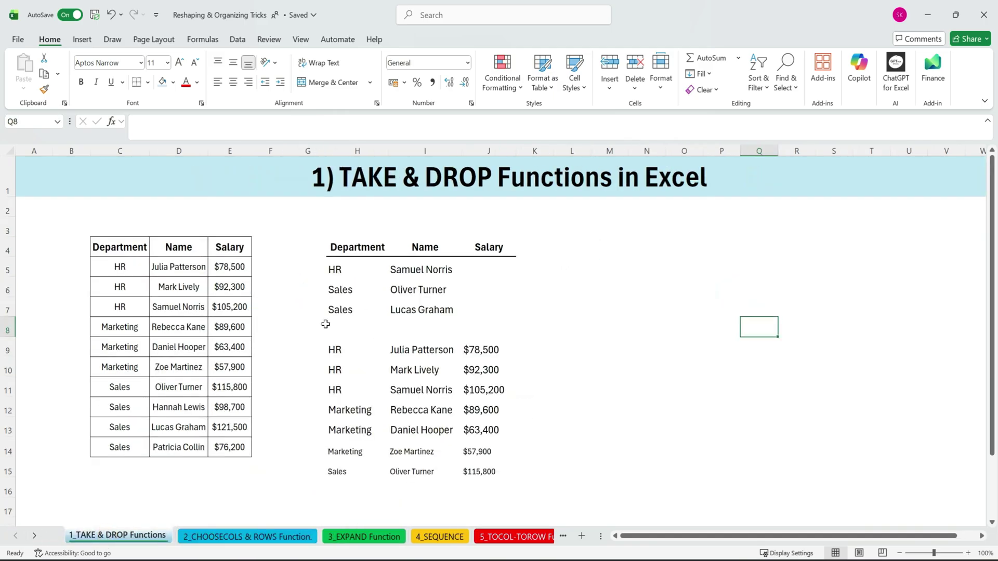